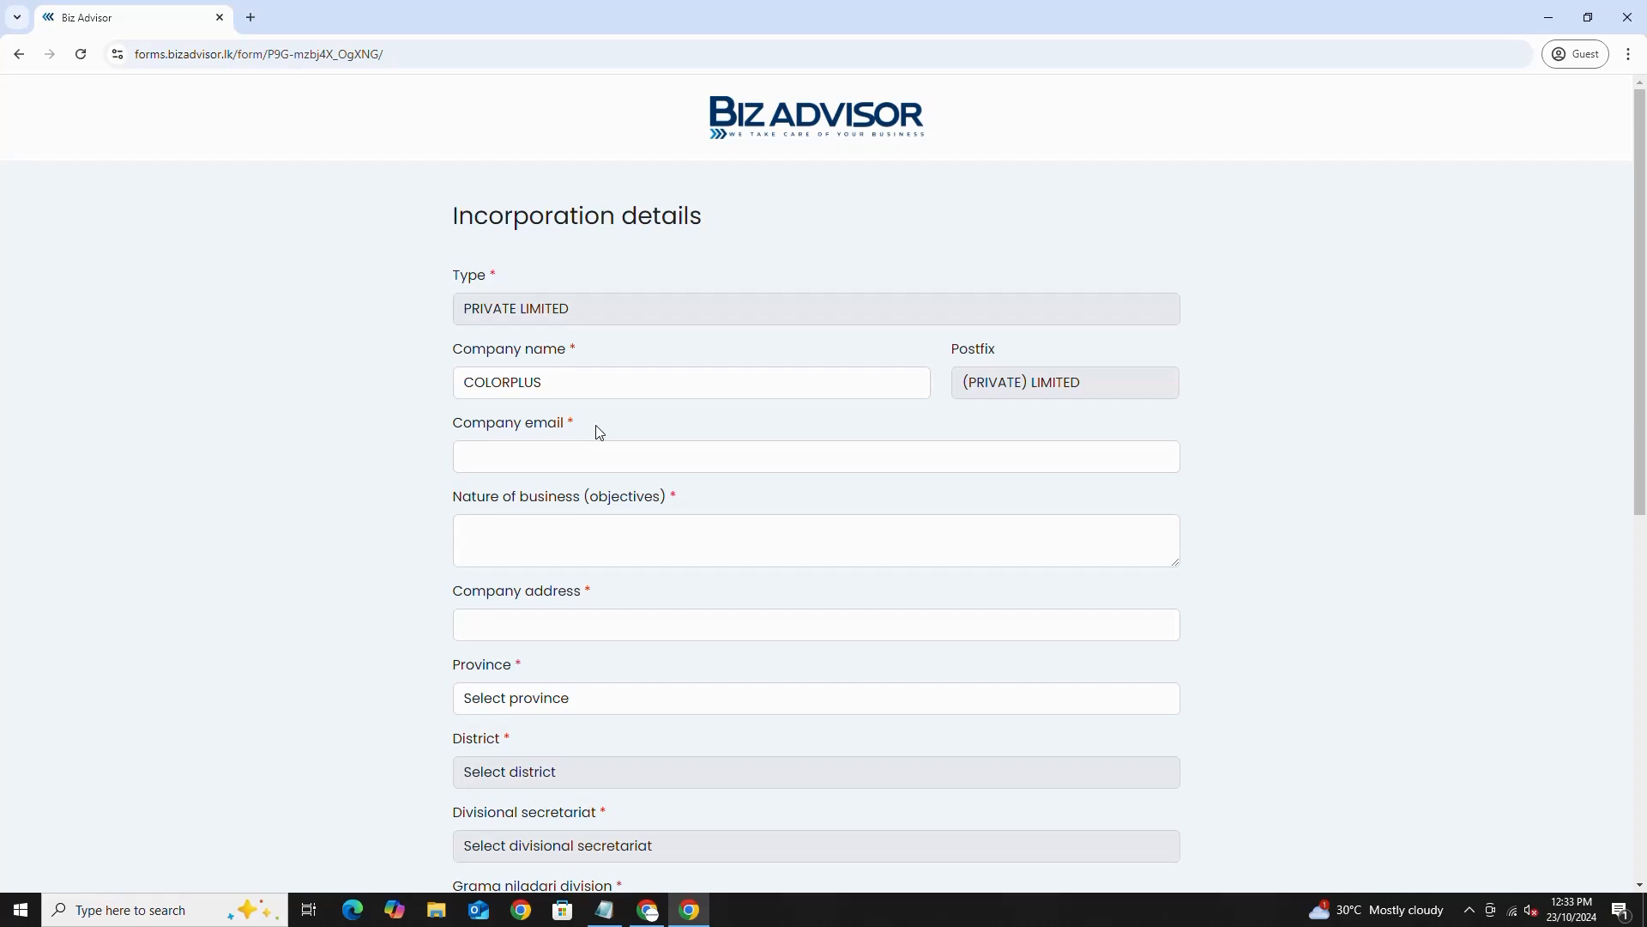
- Enter the company e-mail and the objectives 'photography, videography and other related services.'
{"action": "left_click_drag", "start_coordinate": [454, 424], "coordinate": [566, 428]}
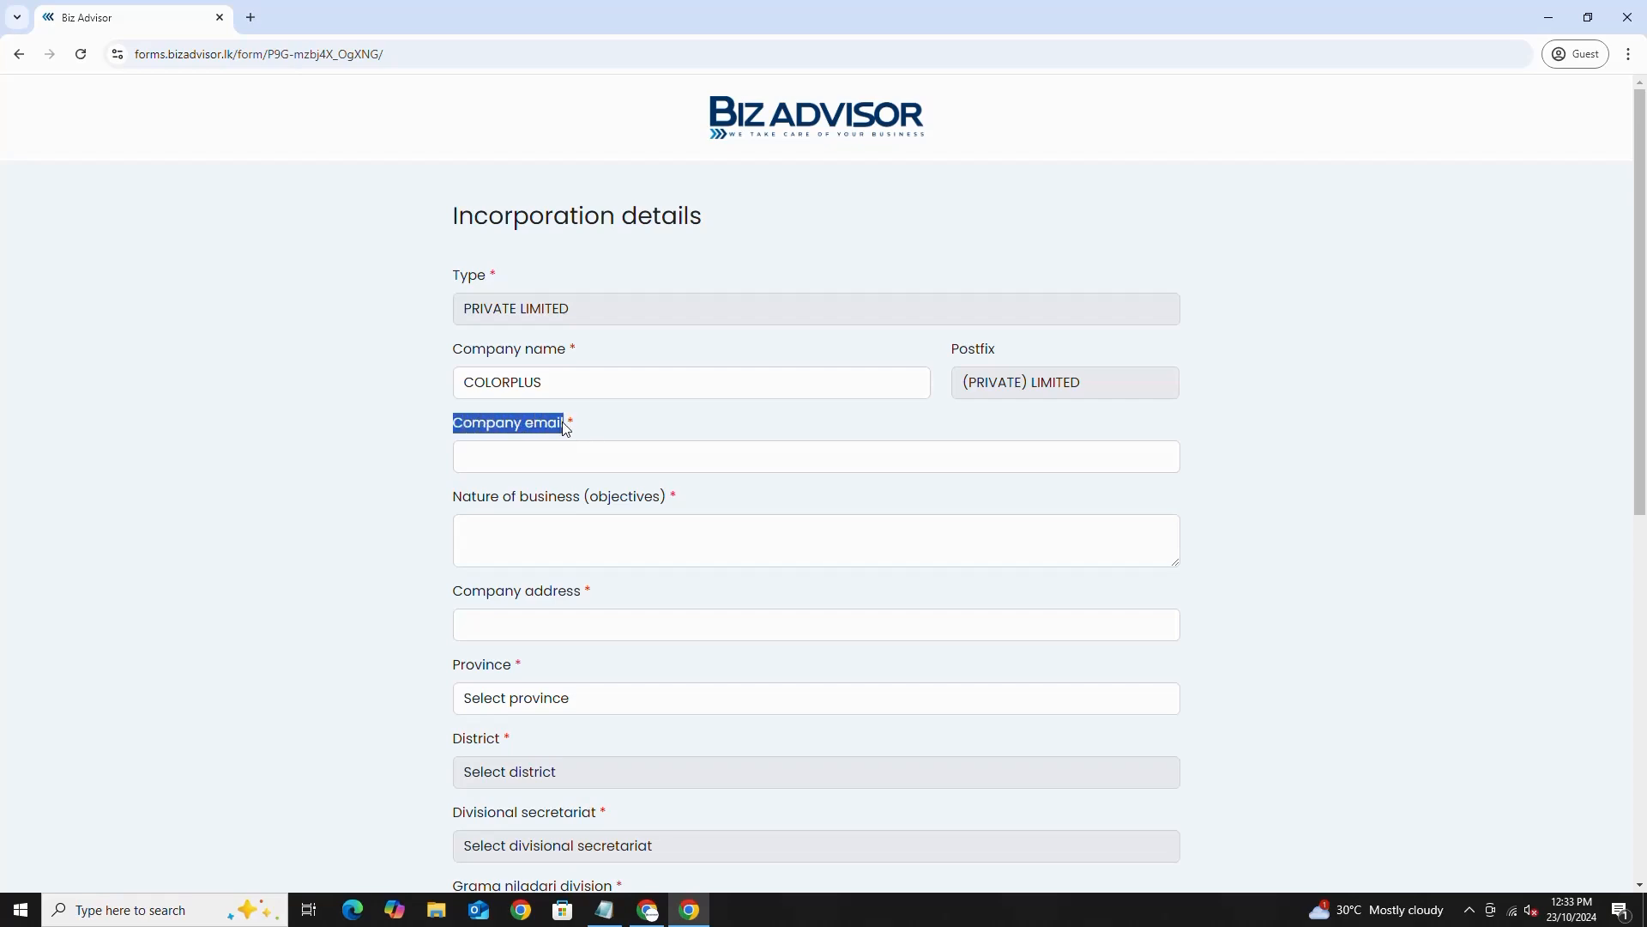
{"action": "left_click", "coordinate": [490, 457]}
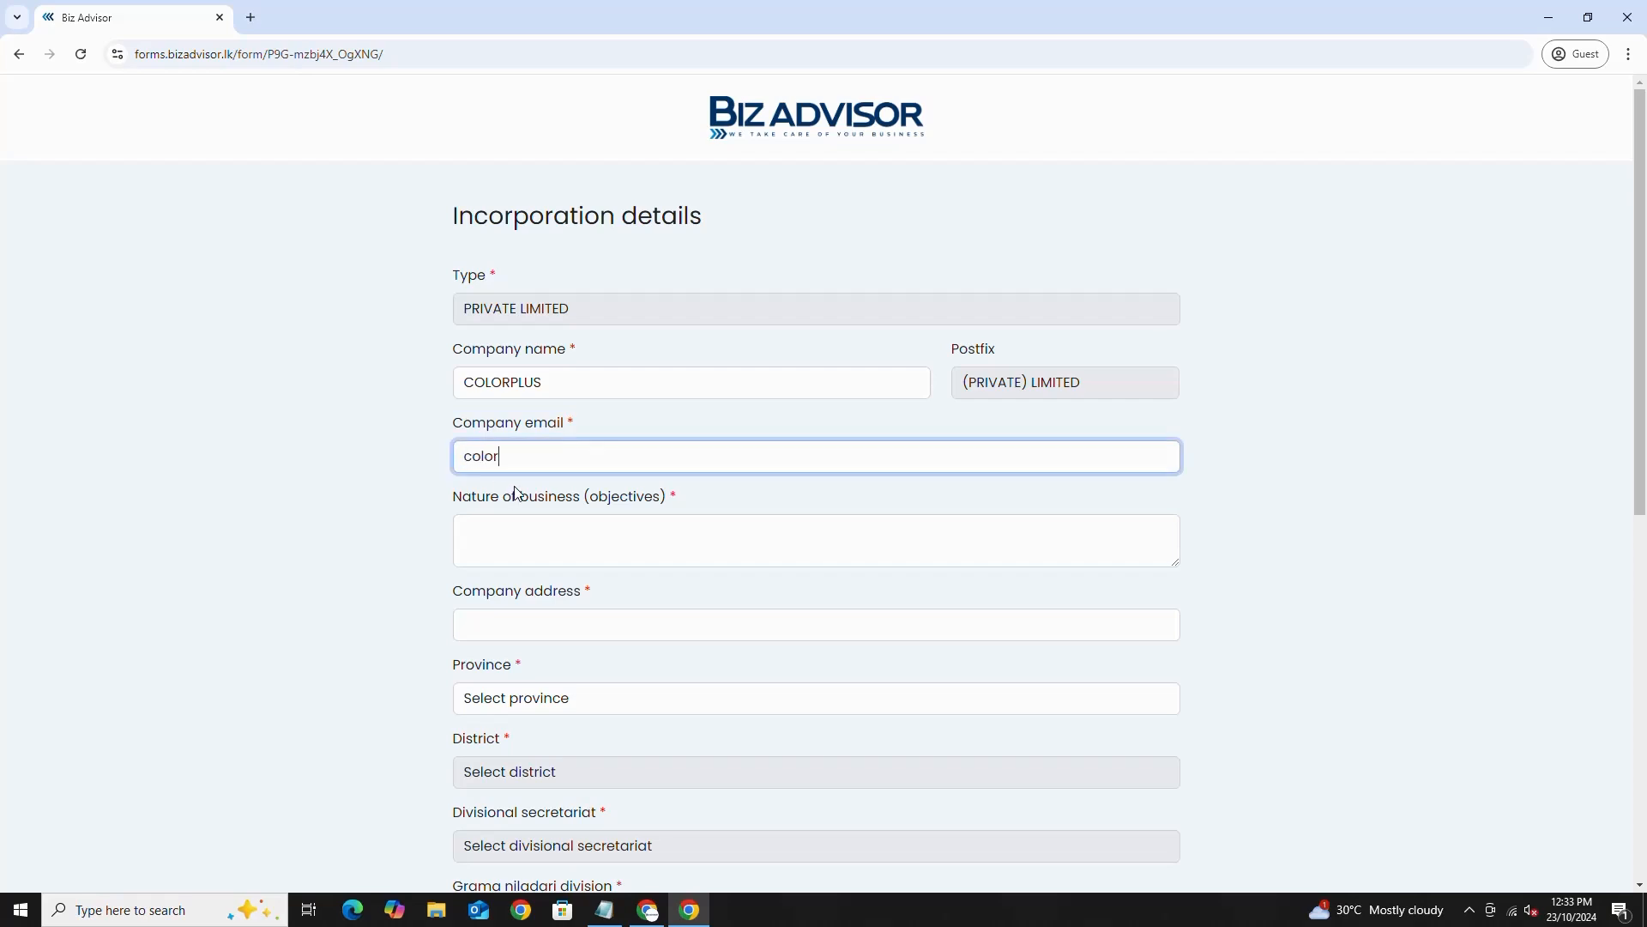
{"action": "left_click", "coordinate": [571, 520]}
{"action": "type", "text": "phot"}
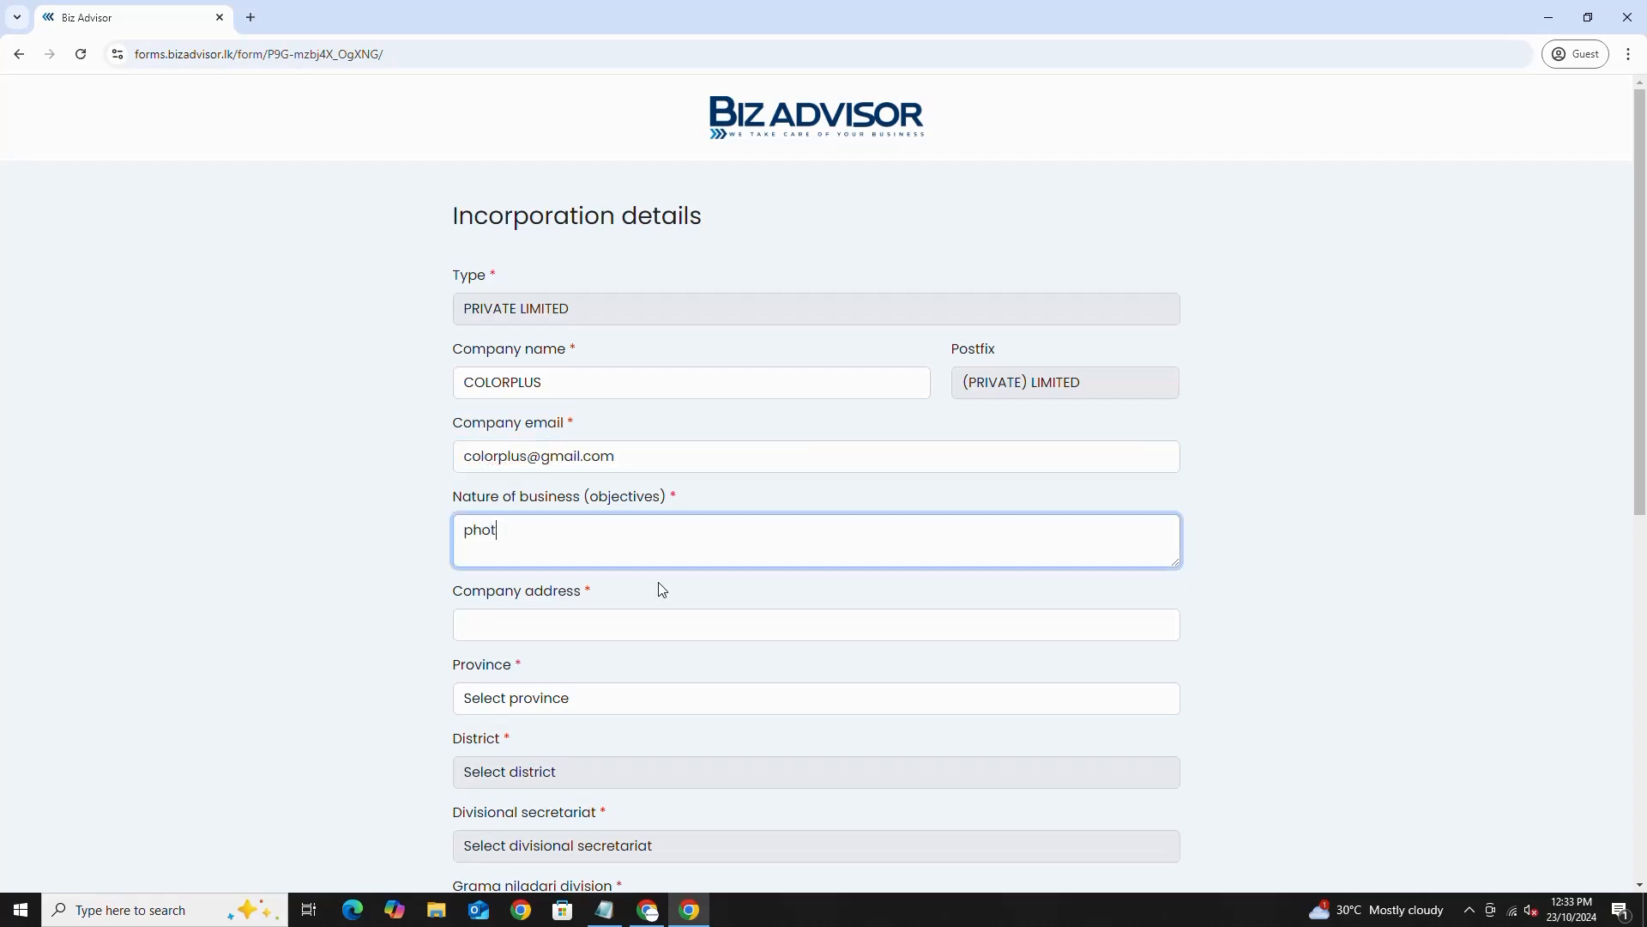
{"action": "type", "text": "ography, videography and other re"}
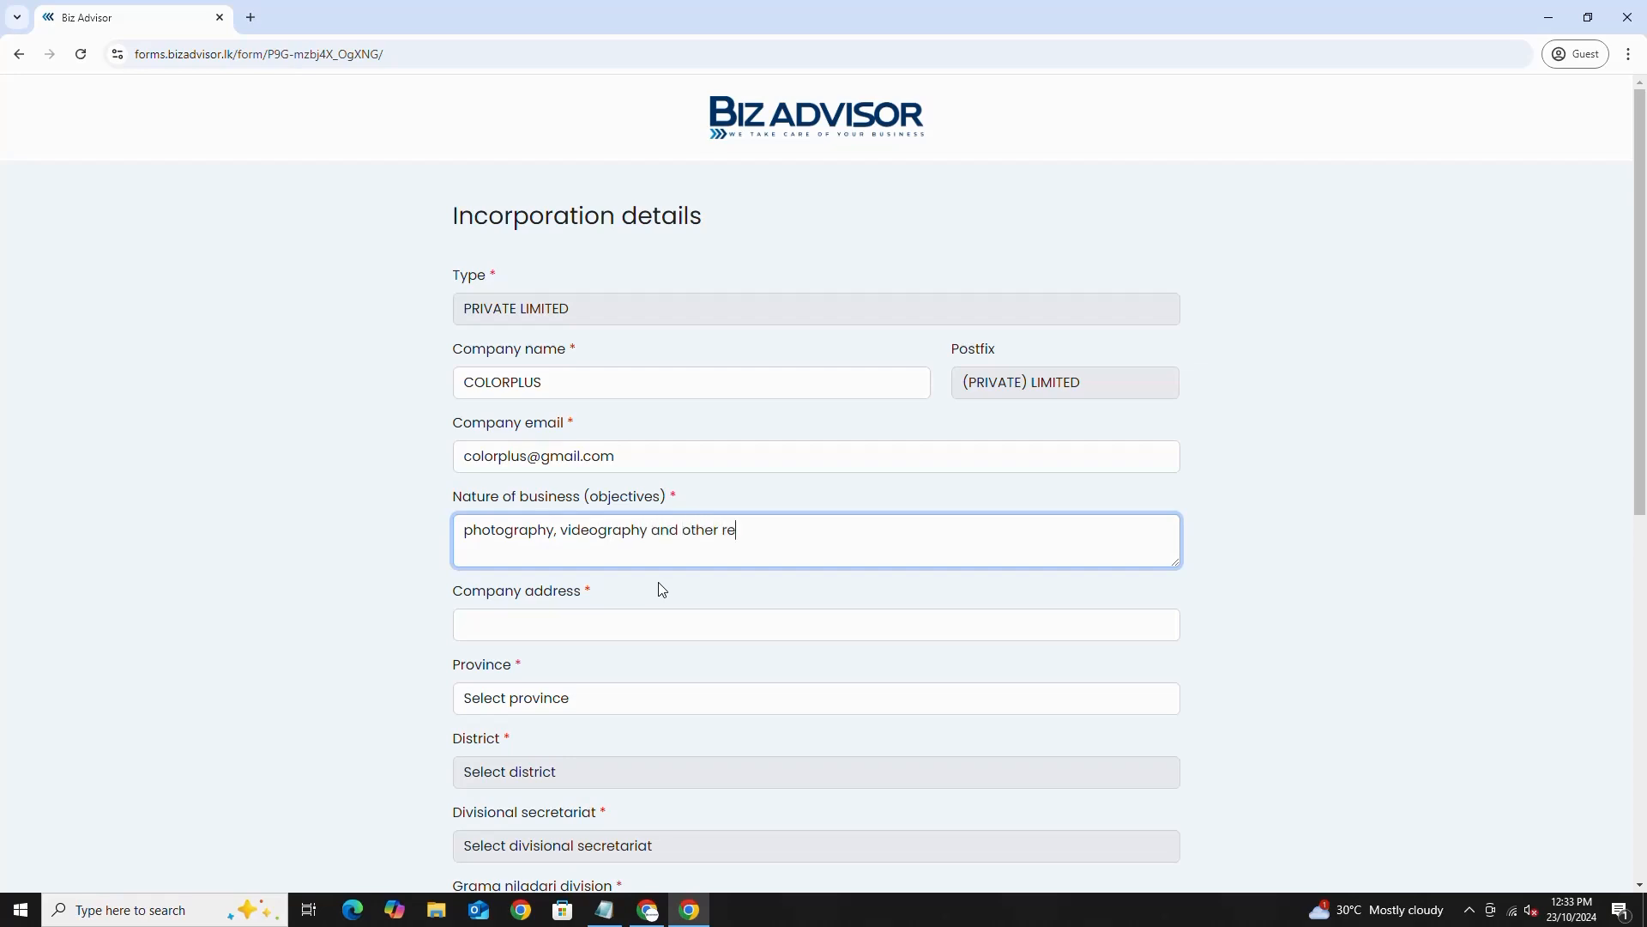
{"action": "type", "text": "lated services."}
- Enter the company's street address in the Company address field
{"action": "left_click_drag", "start_coordinate": [454, 590], "coordinate": [581, 591]}
{"action": "left_click", "coordinate": [491, 627]}
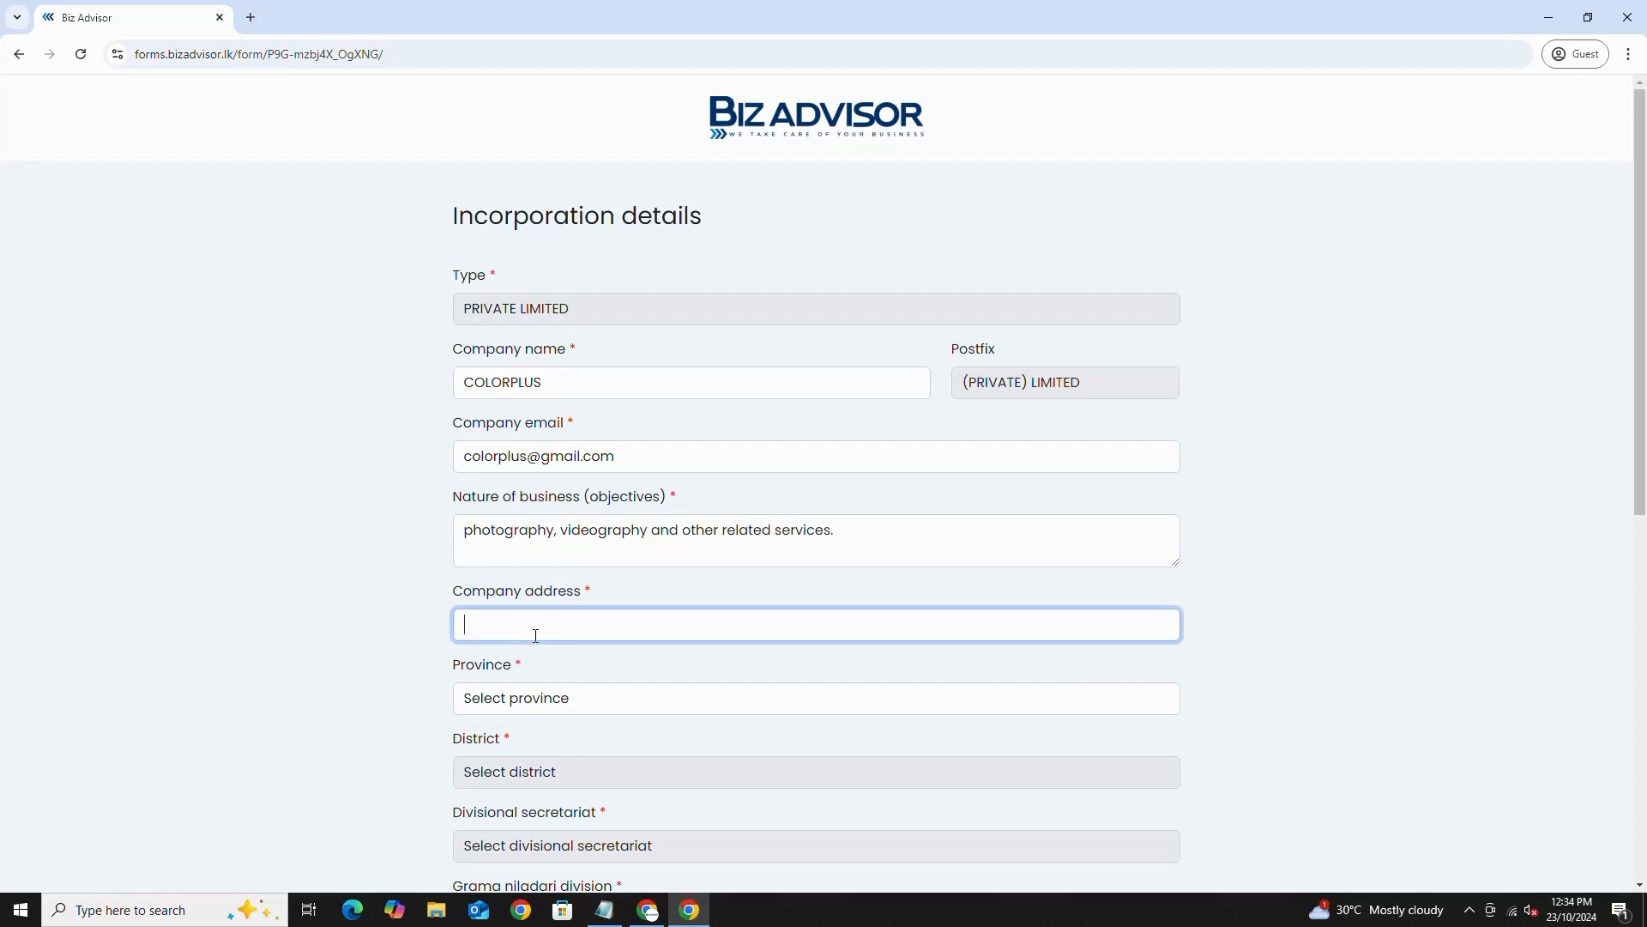
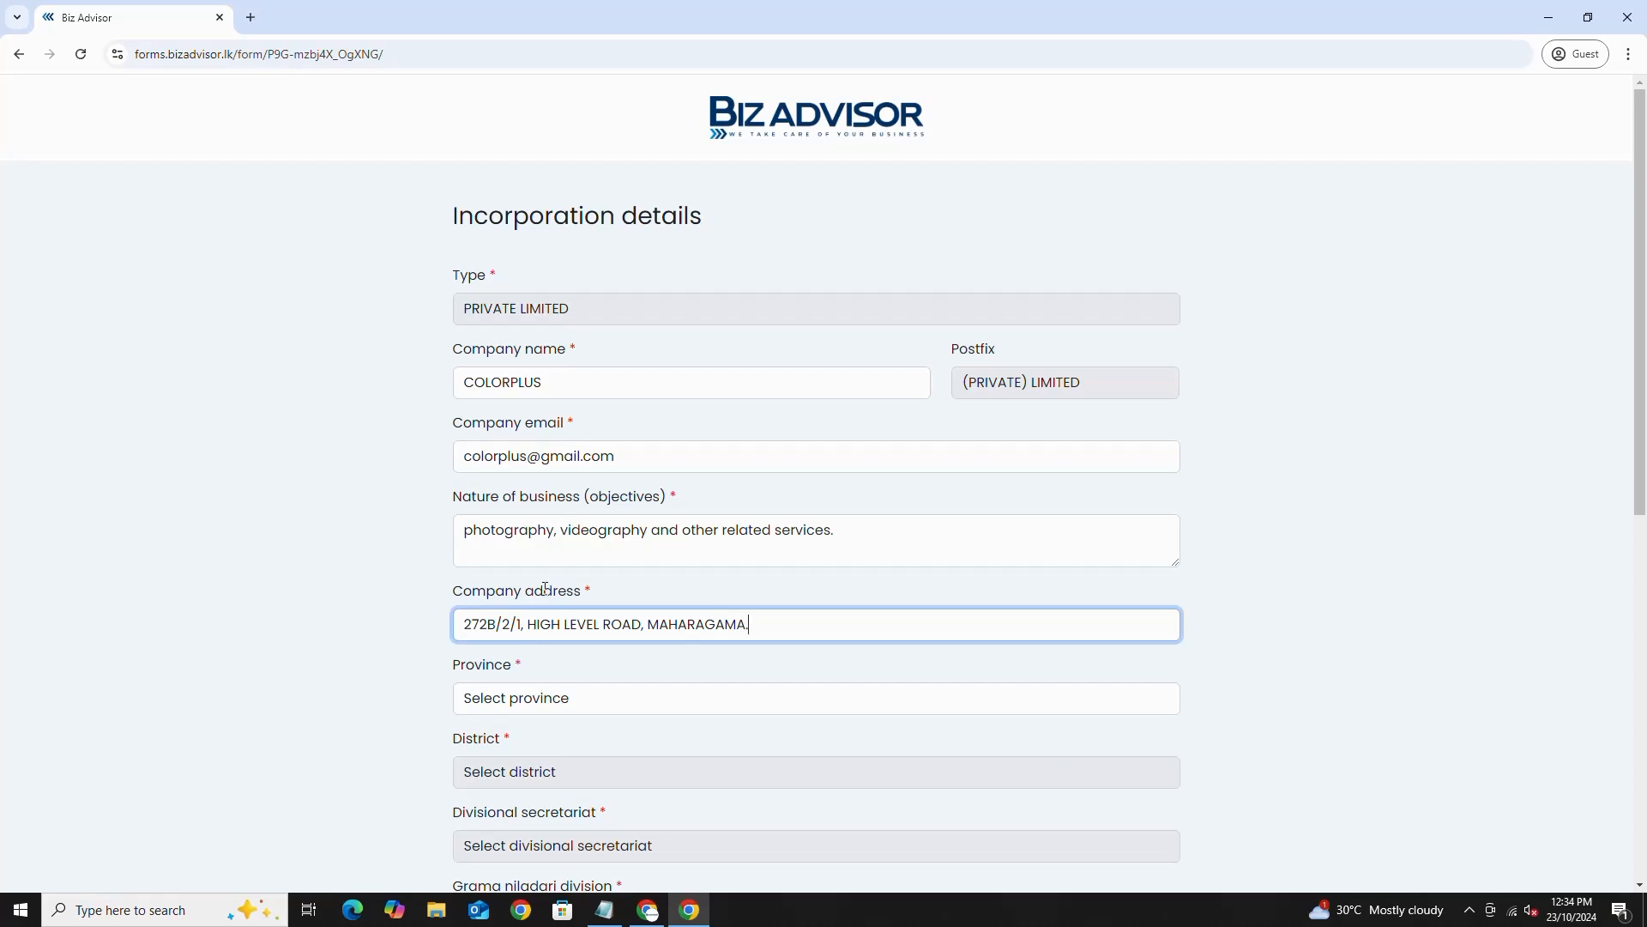
{"action": "scroll", "coordinate": [557, 567], "scroll_direction": "down", "scroll_amount": 3}
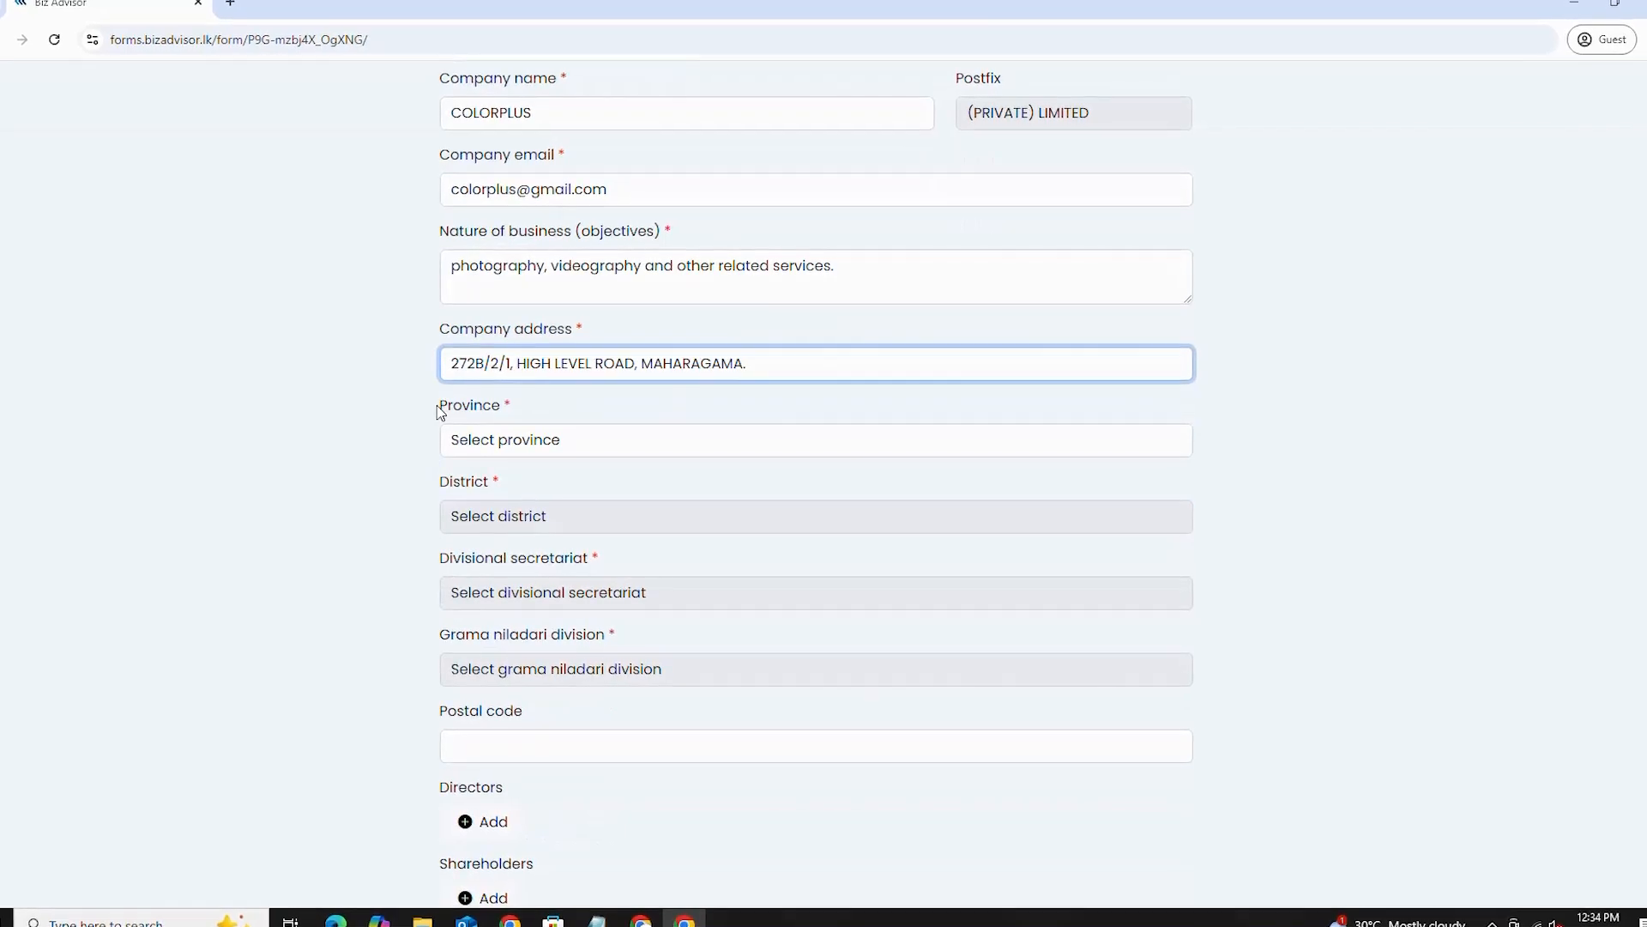
- Set the company province to Western and the district to Colombo
{"action": "double_click", "coordinate": [440, 409]}
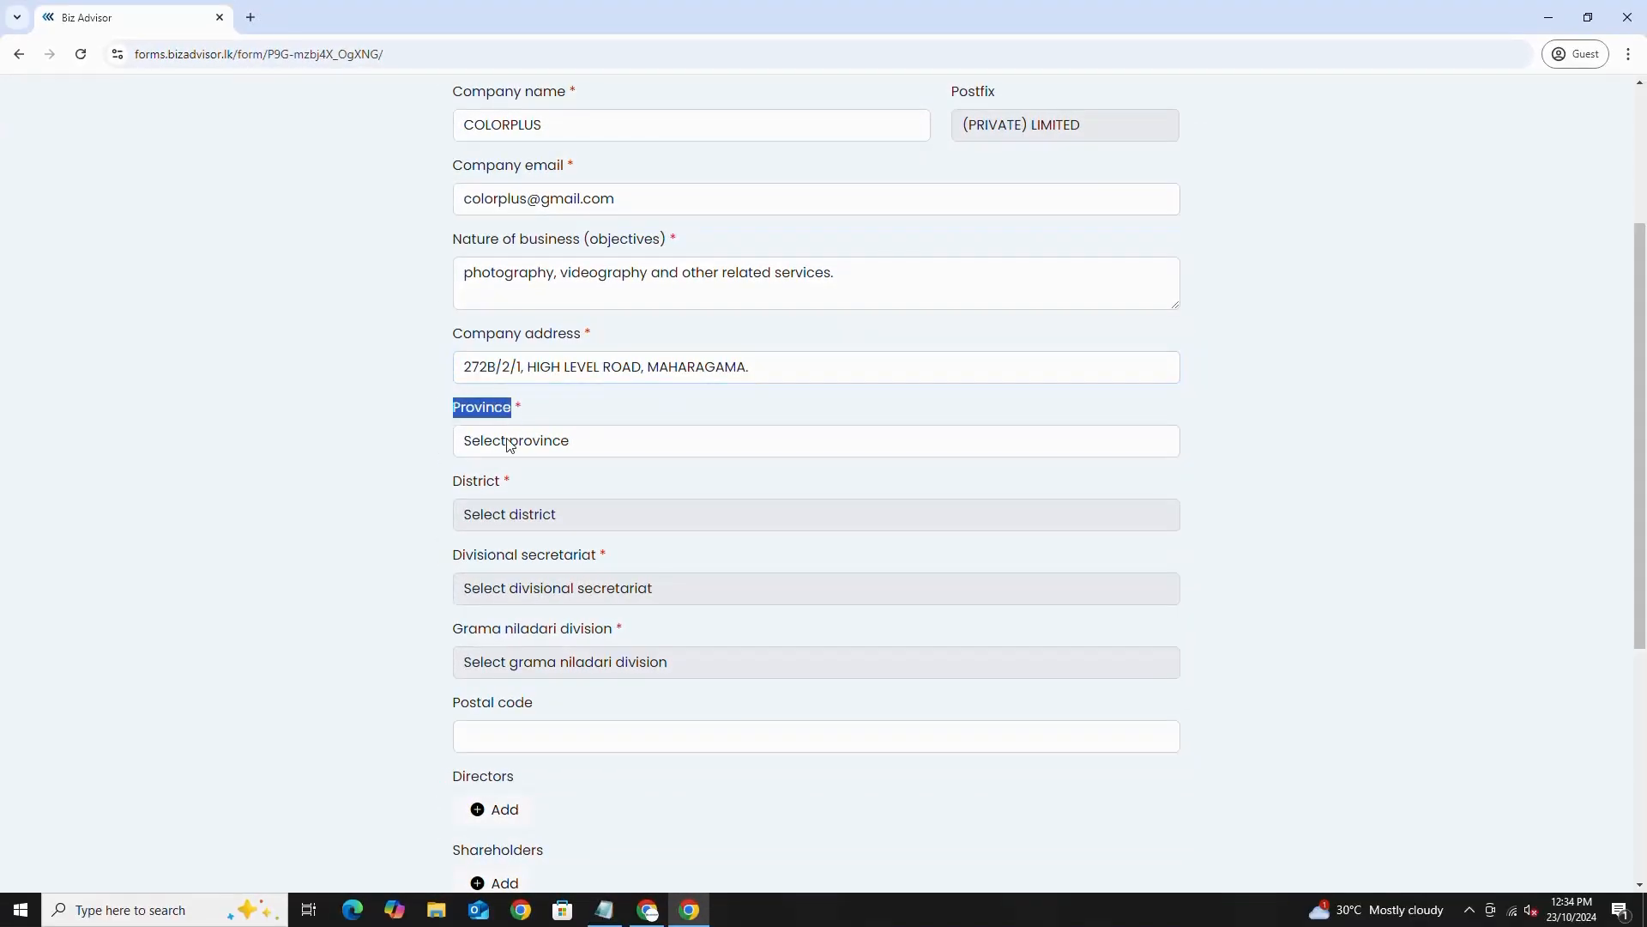
{"action": "left_click", "coordinate": [500, 446]}
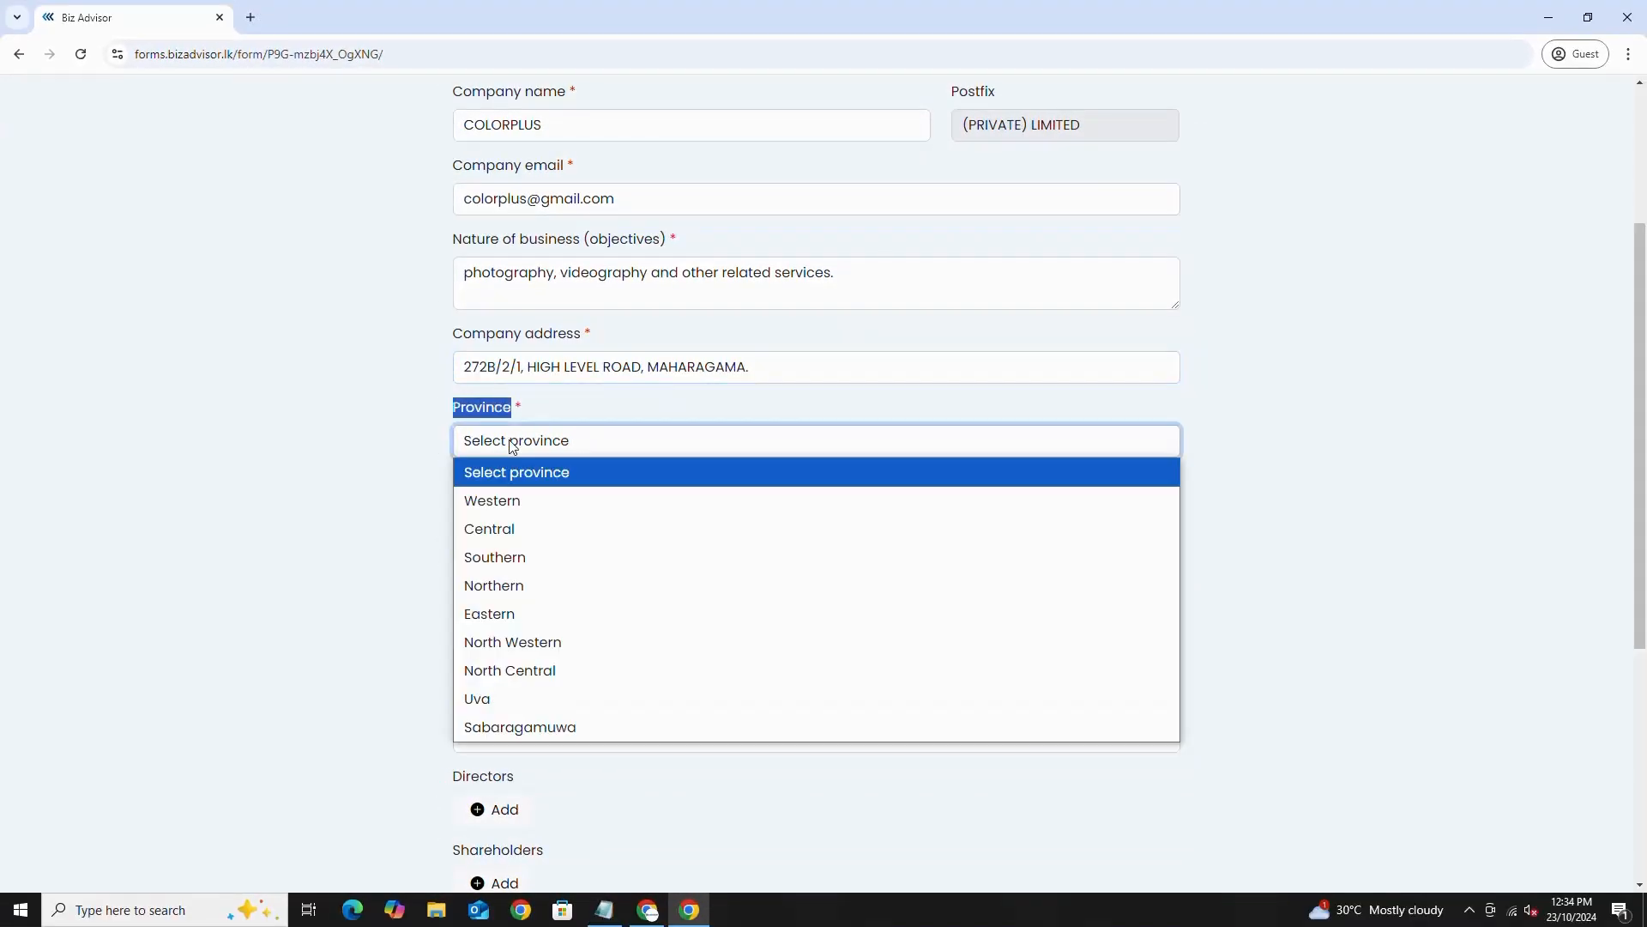
{"action": "left_click", "coordinate": [493, 501]}
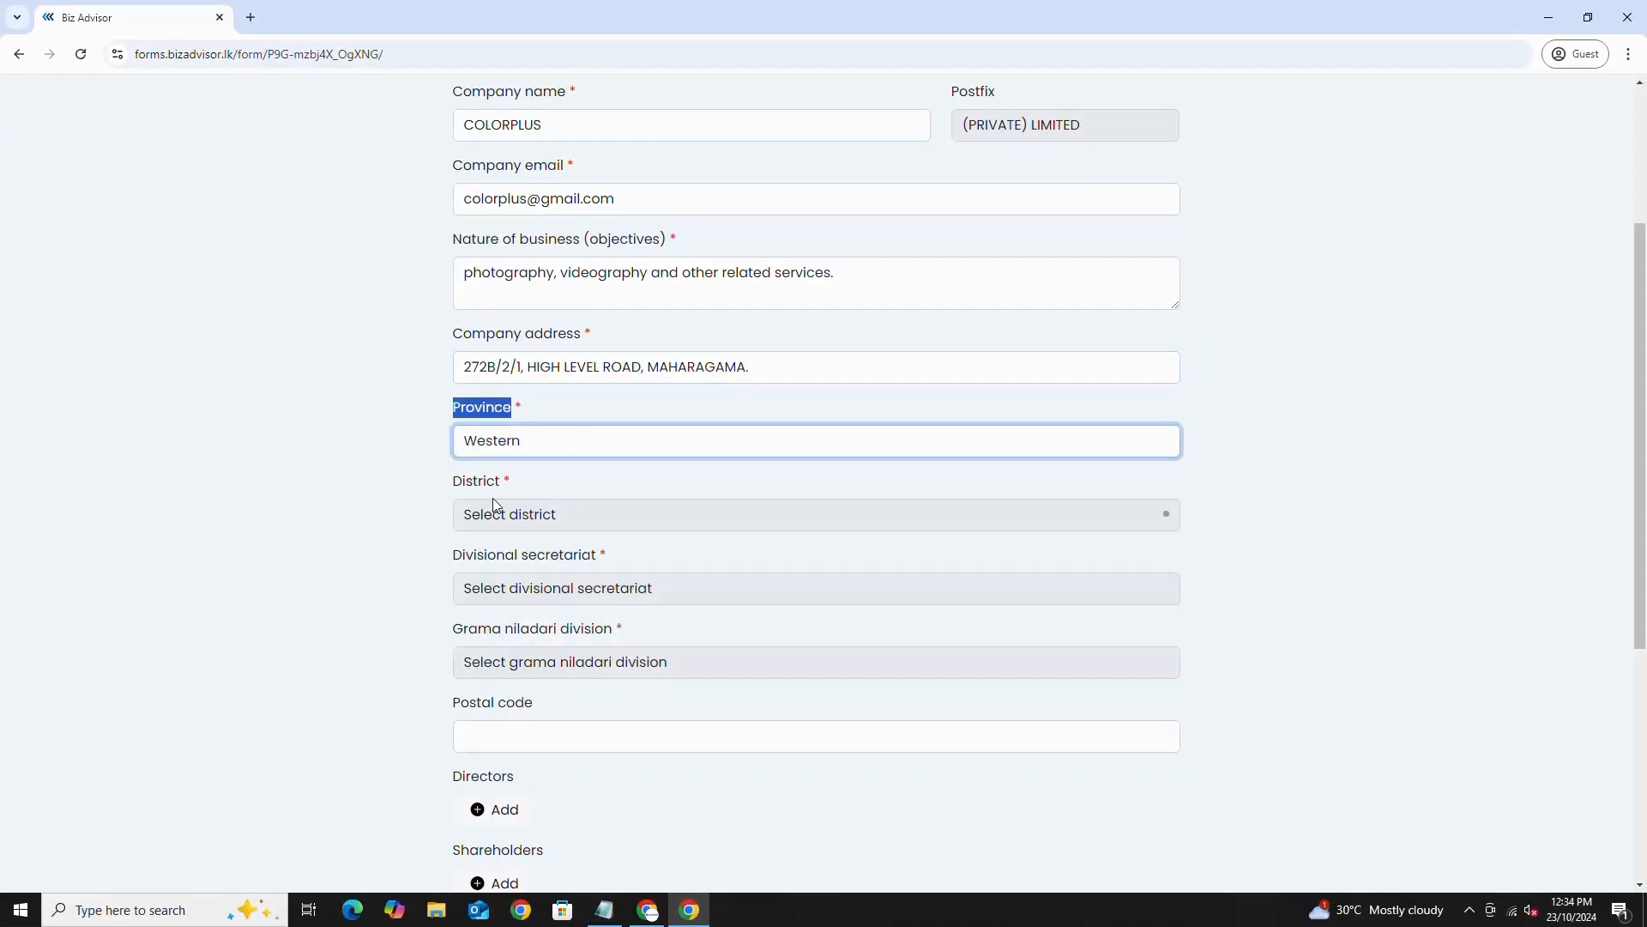
{"action": "left_click_drag", "start_coordinate": [455, 482], "coordinate": [505, 483]}
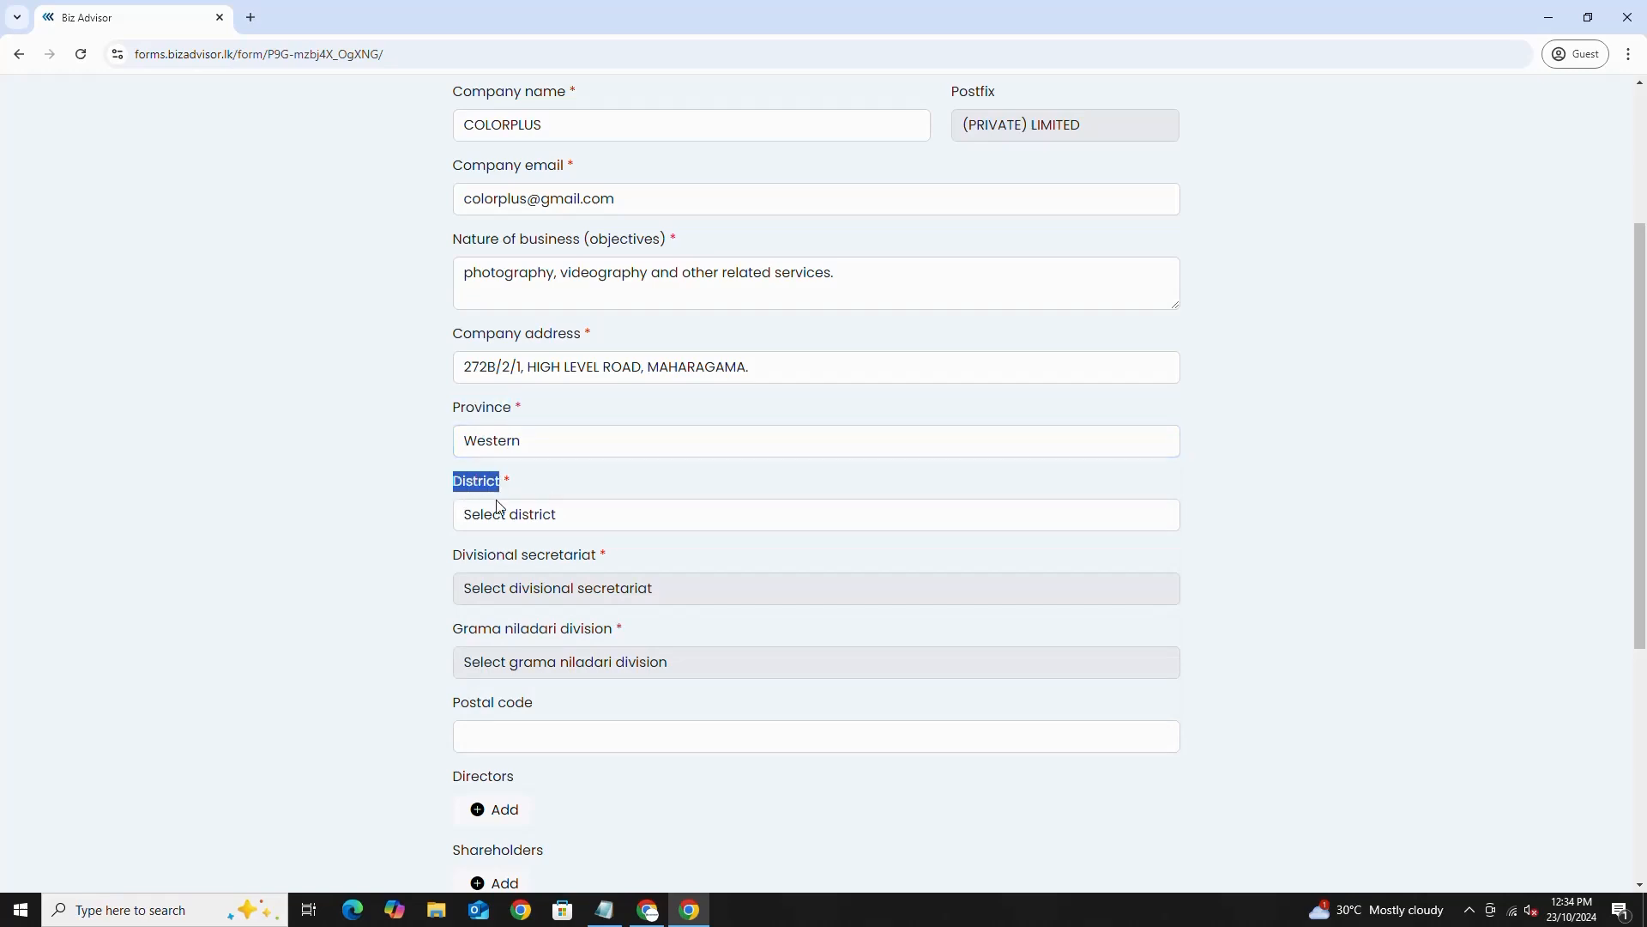
{"action": "left_click", "coordinate": [497, 515]}
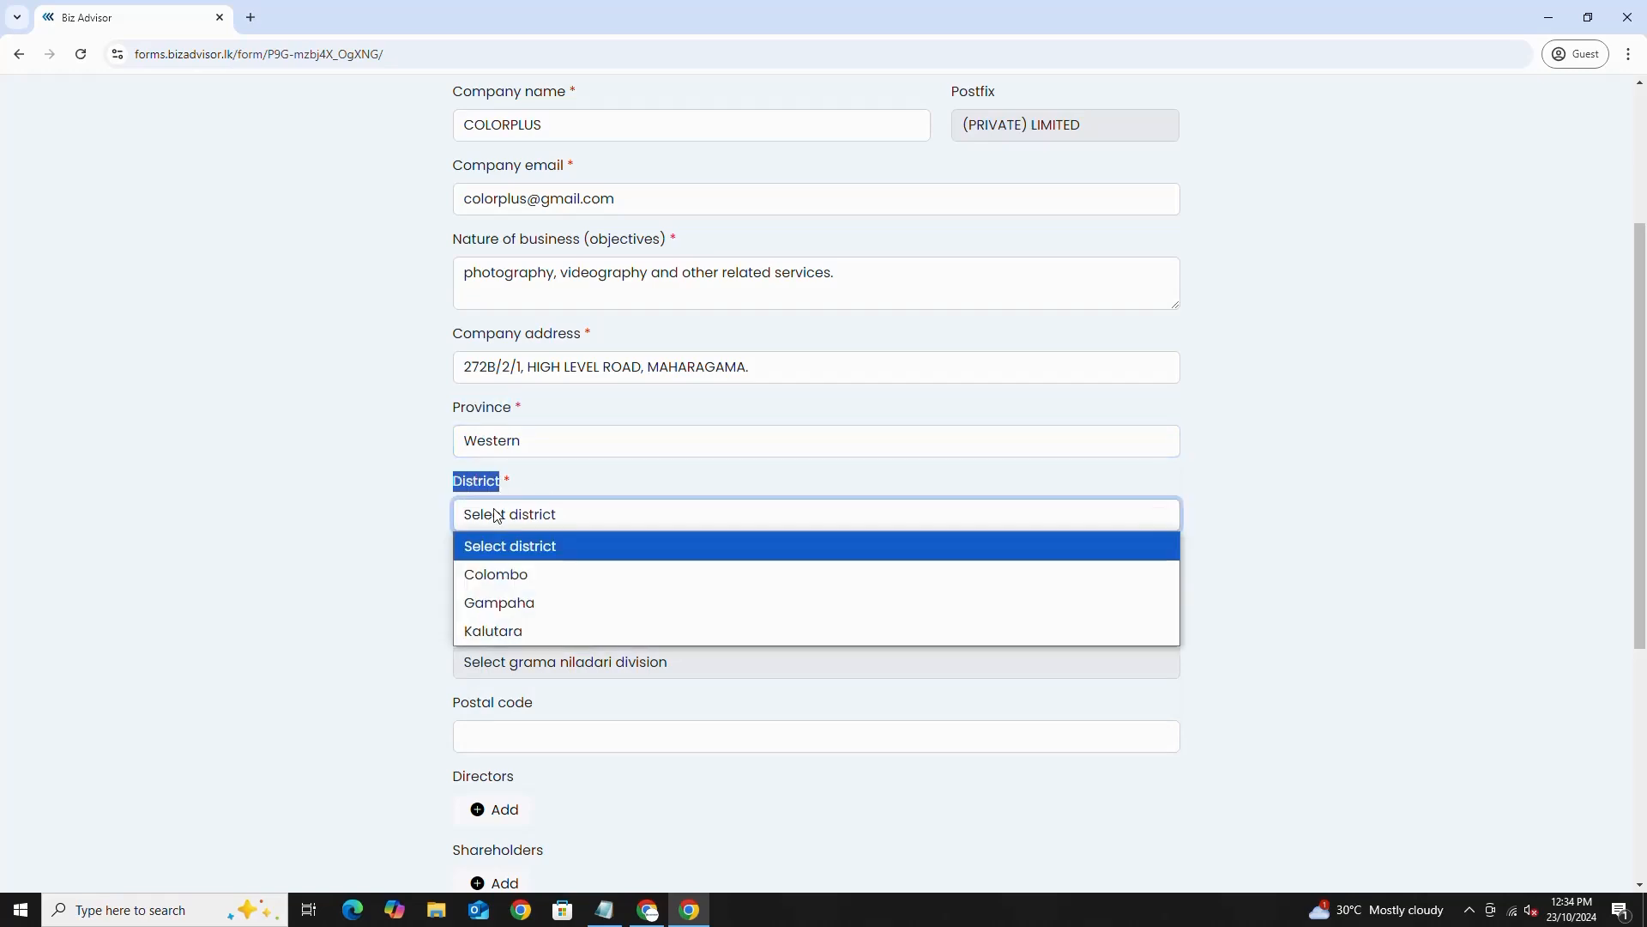
{"action": "left_click", "coordinate": [500, 576]}
{"action": "scroll", "coordinate": [562, 520], "scroll_direction": "down", "scroll_amount": 2}
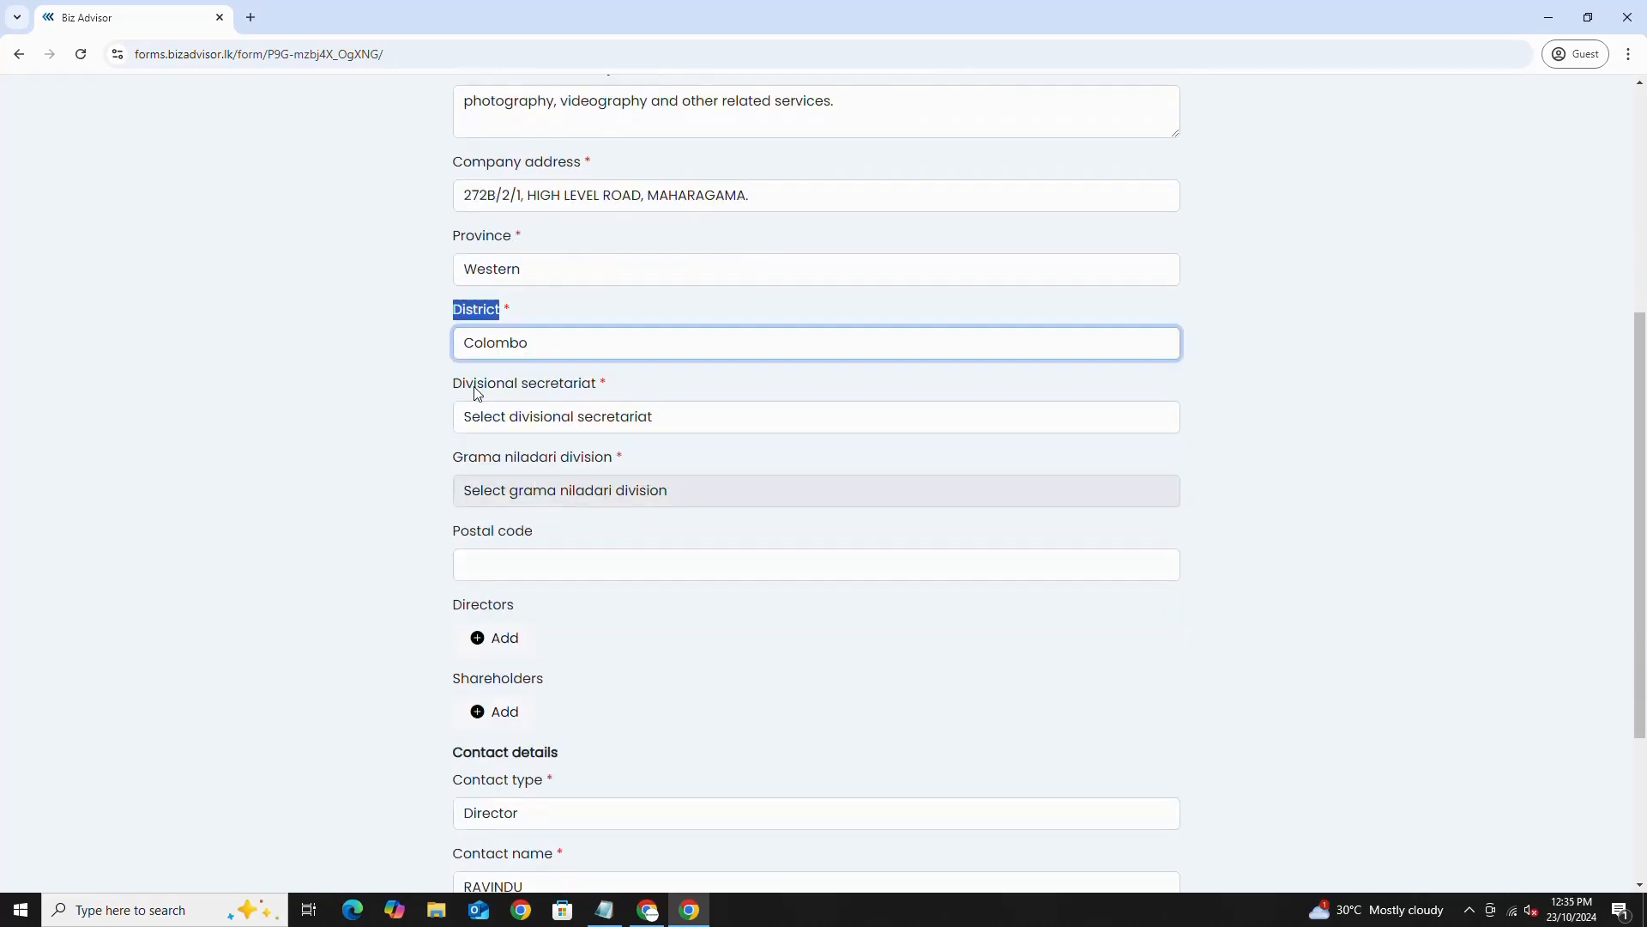
- Set divisional secretariat to Maharagama and GN division to Maharagama Town
{"action": "left_click_drag", "start_coordinate": [454, 384], "coordinate": [601, 390]}
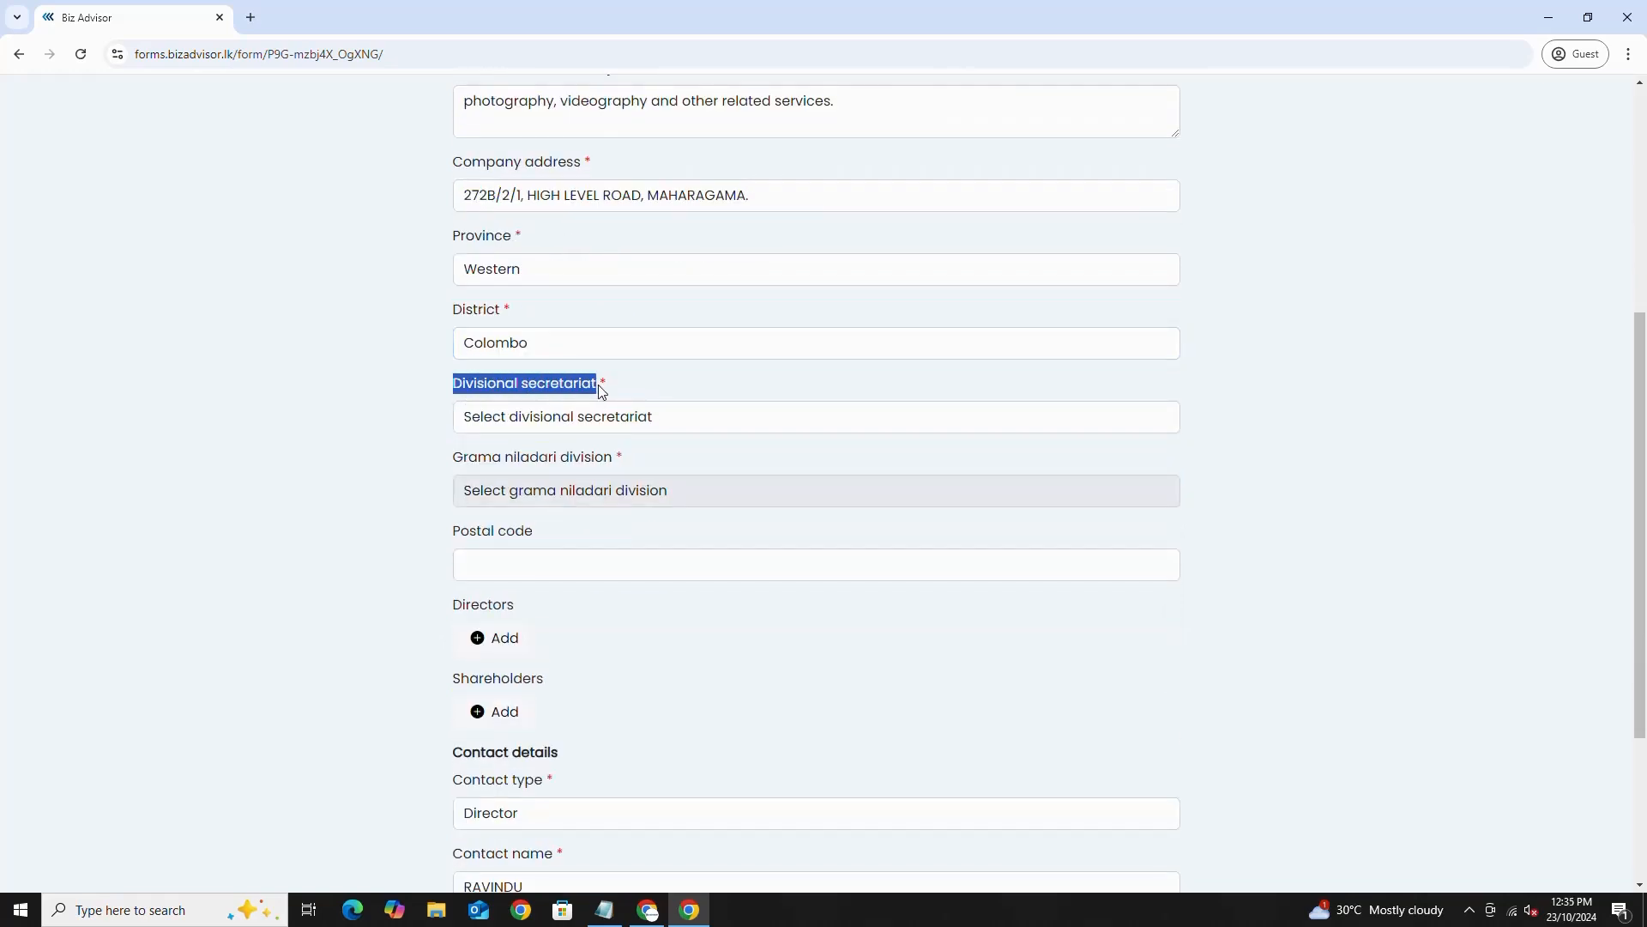
{"action": "left_click", "coordinate": [540, 427]}
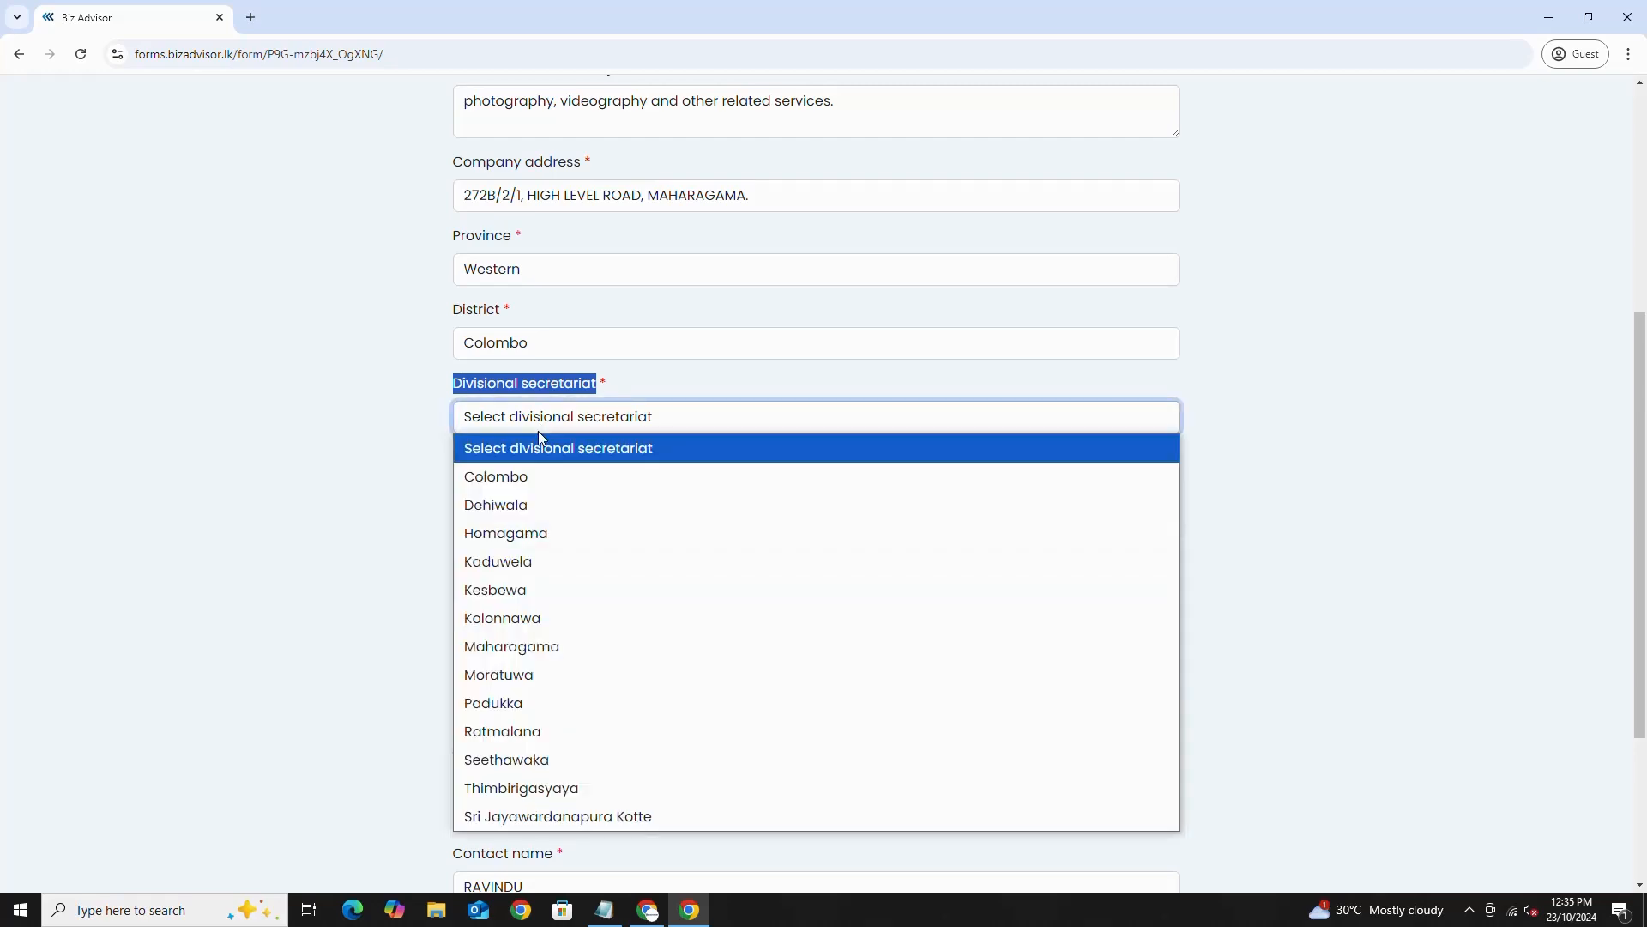
{"action": "left_click", "coordinate": [527, 645]}
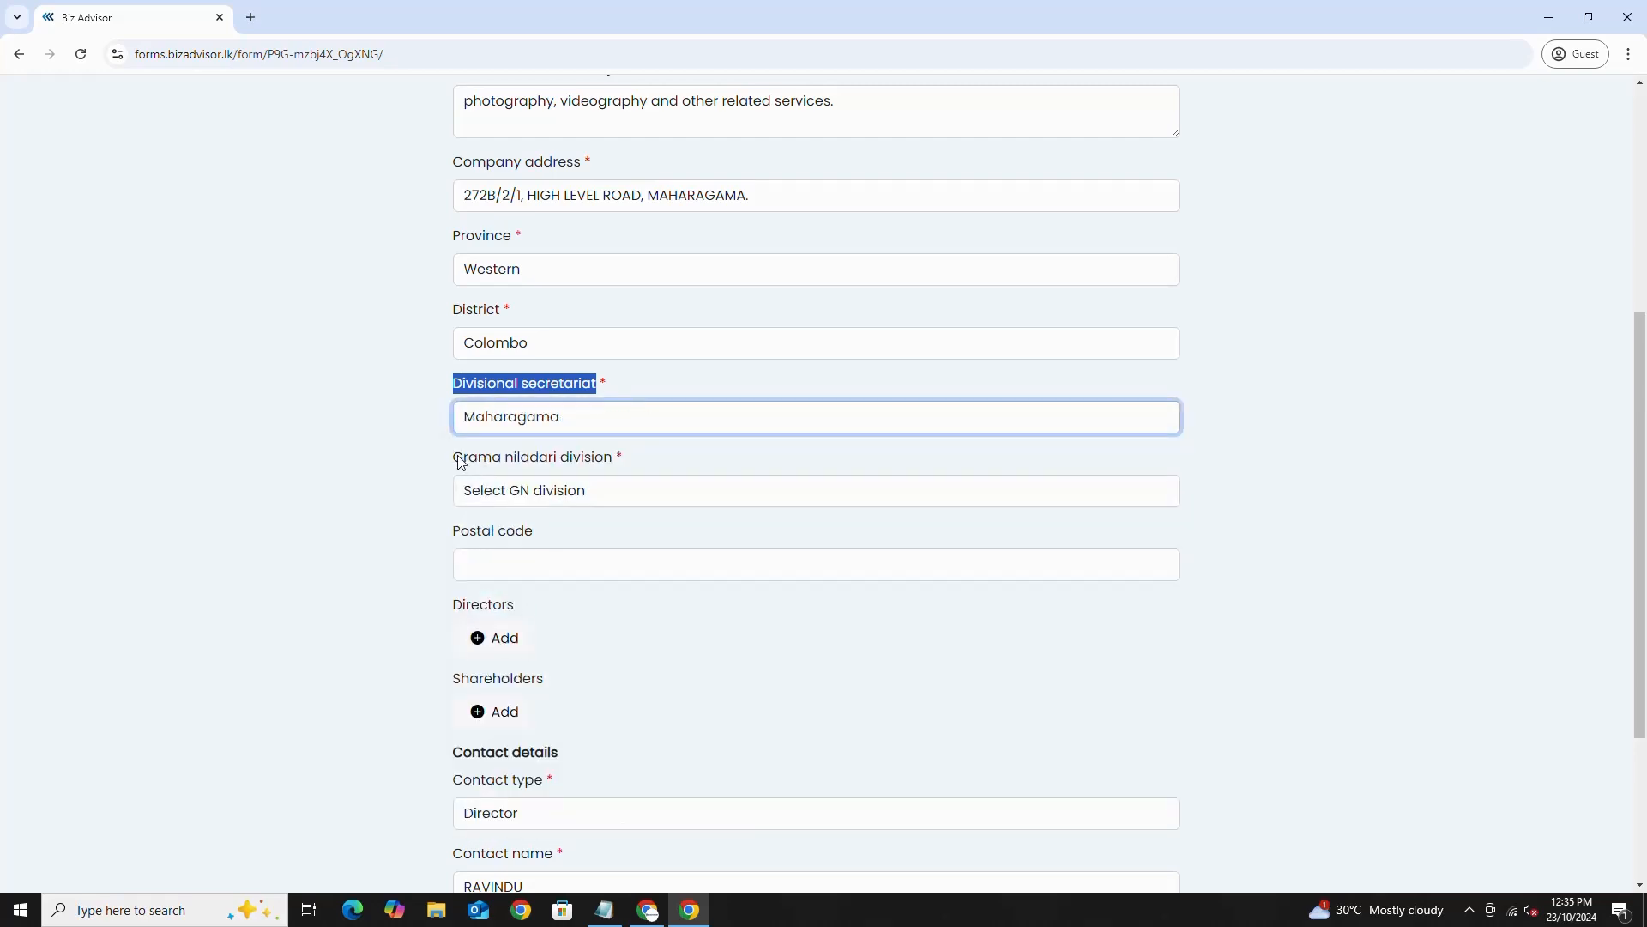
{"action": "left_click", "coordinate": [461, 461]}
{"action": "left_click_drag", "start_coordinate": [460, 462], "coordinate": [610, 456]}
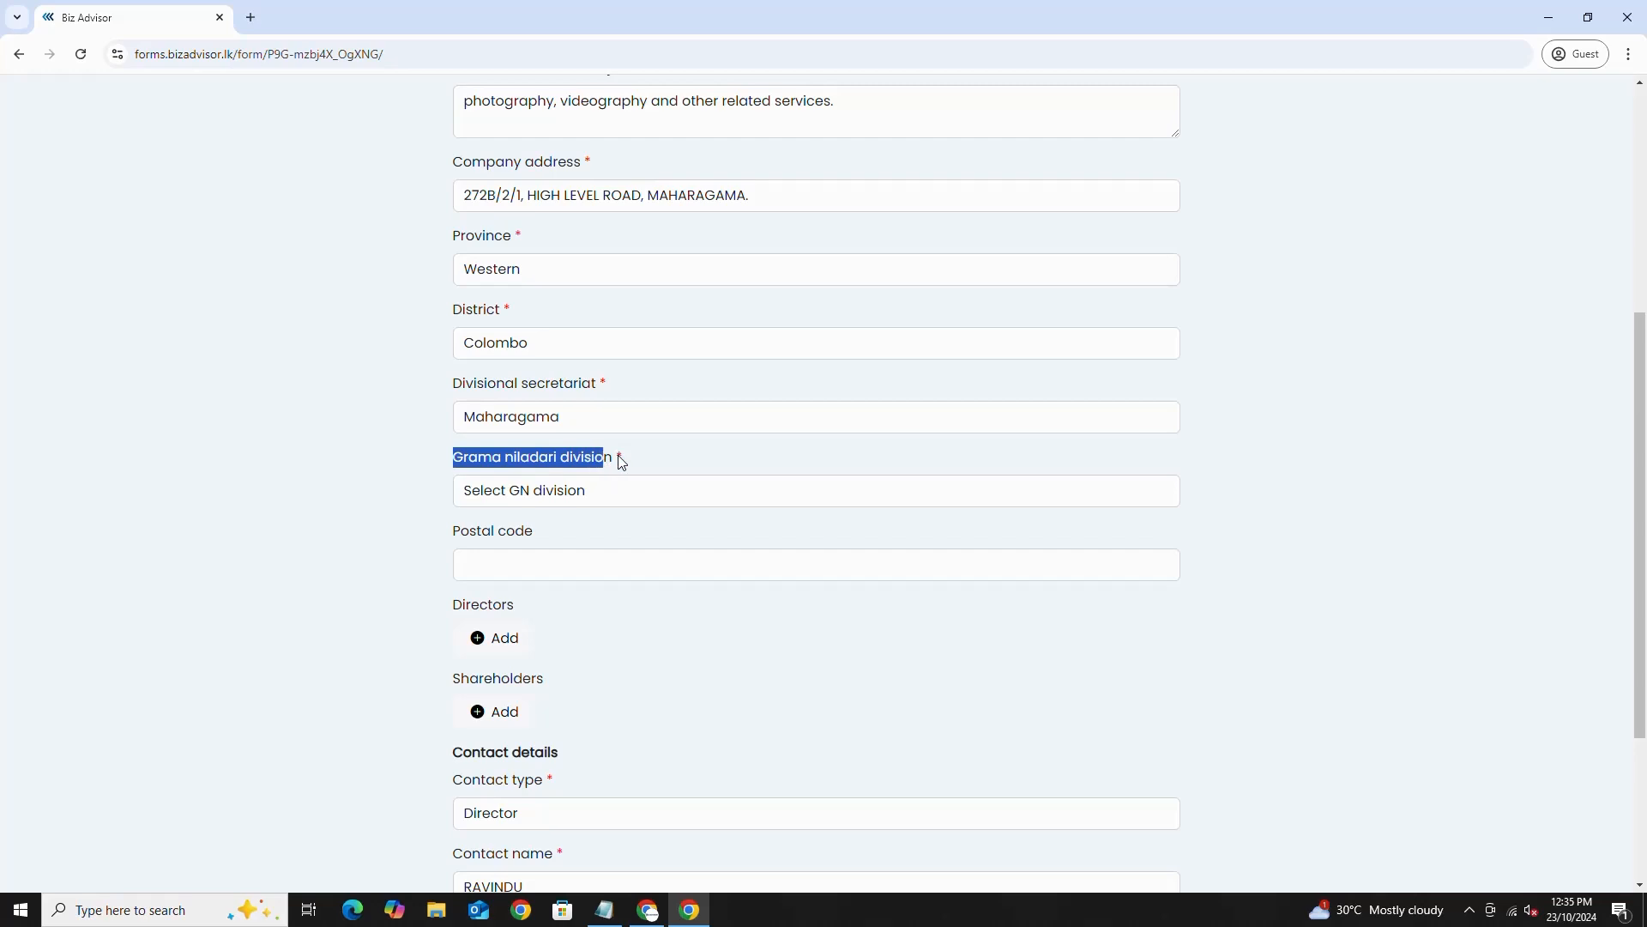
{"action": "left_click", "coordinate": [520, 498]}
{"action": "scroll", "coordinate": [527, 470], "scroll_direction": "down", "scroll_amount": 2}
{"action": "left_click", "coordinate": [557, 319]}
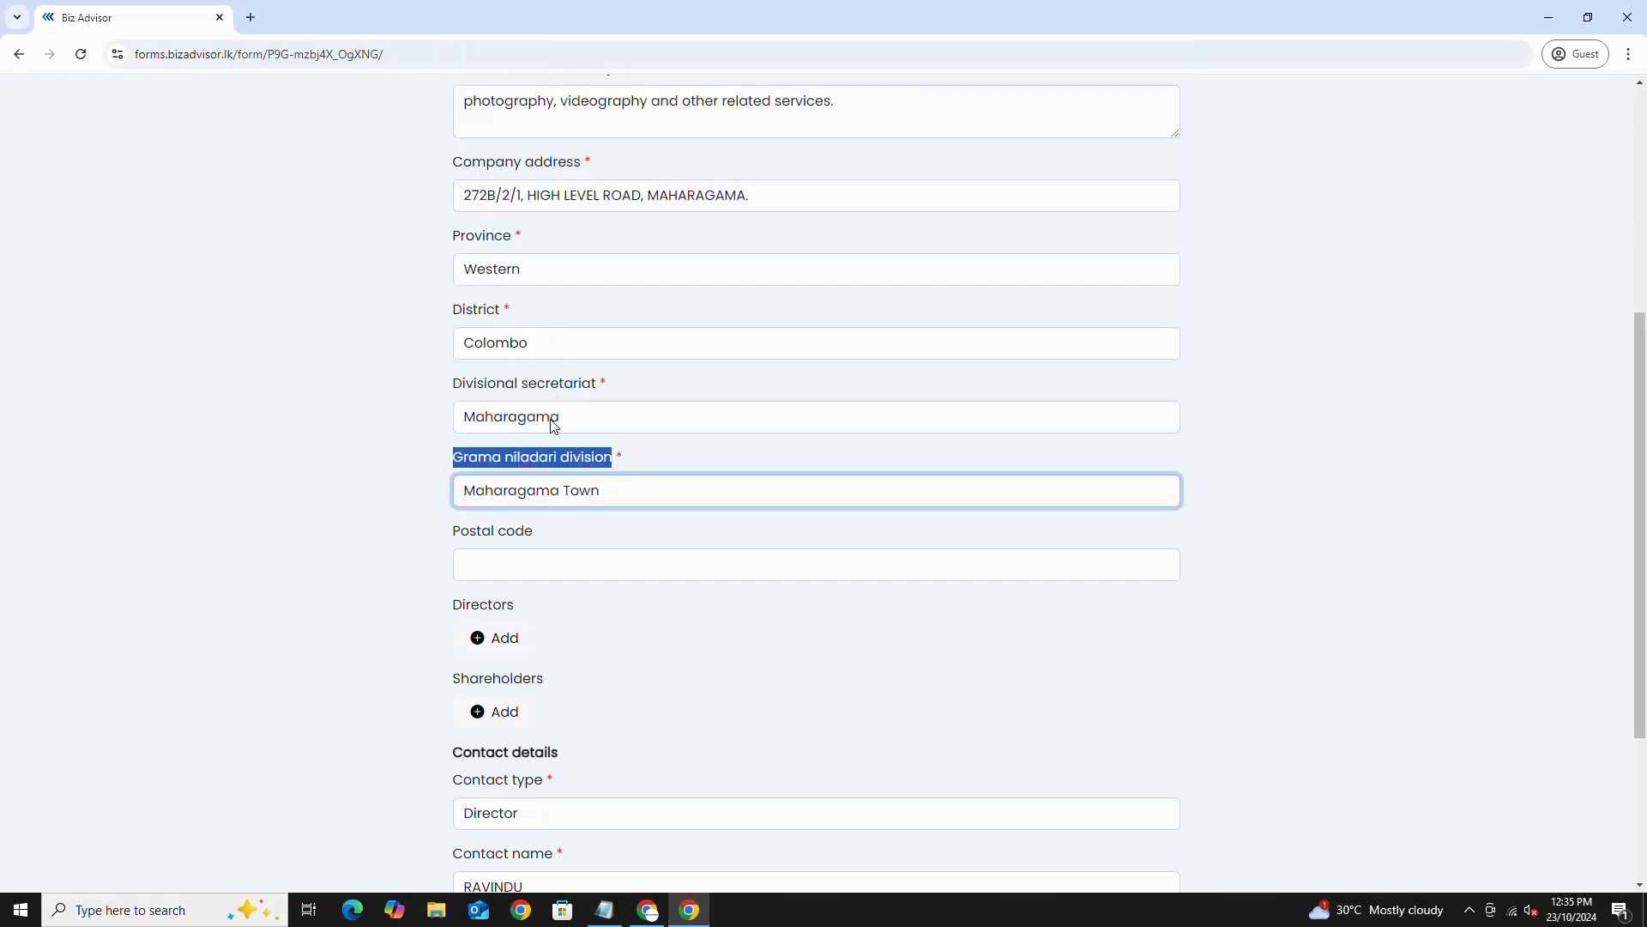
- Focus the empty Postal code field and open a new browser tab to look it up
{"action": "left_click", "coordinate": [511, 565]}
{"action": "left_click_drag", "start_coordinate": [456, 532], "coordinate": [535, 534]}
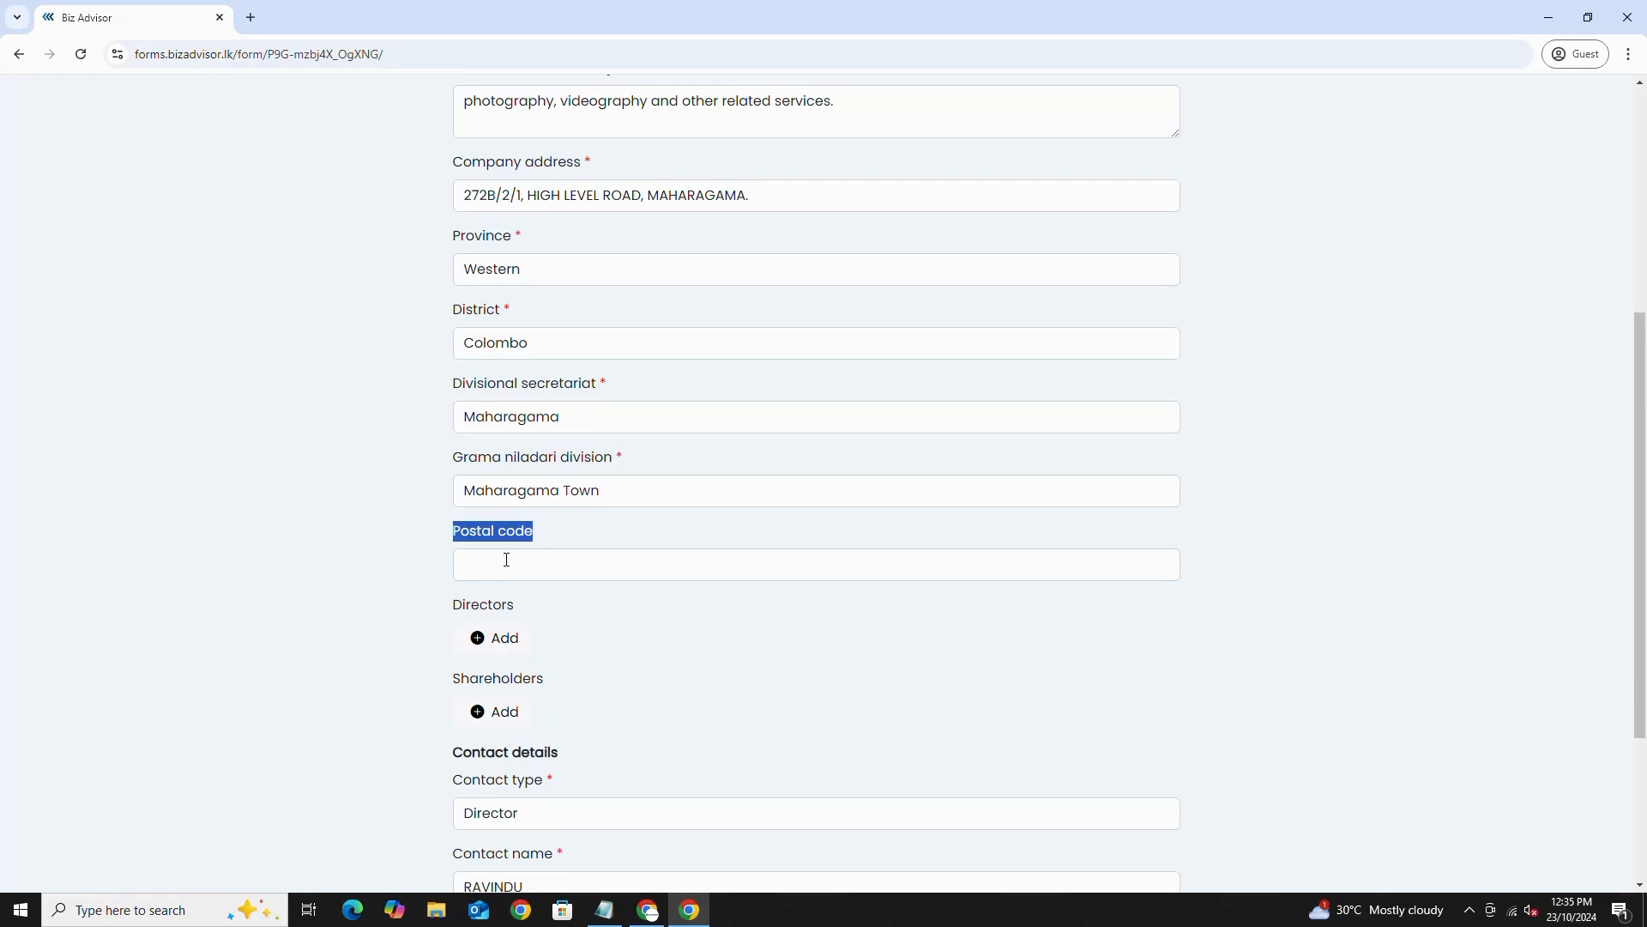
{"action": "left_click", "coordinate": [506, 560]}
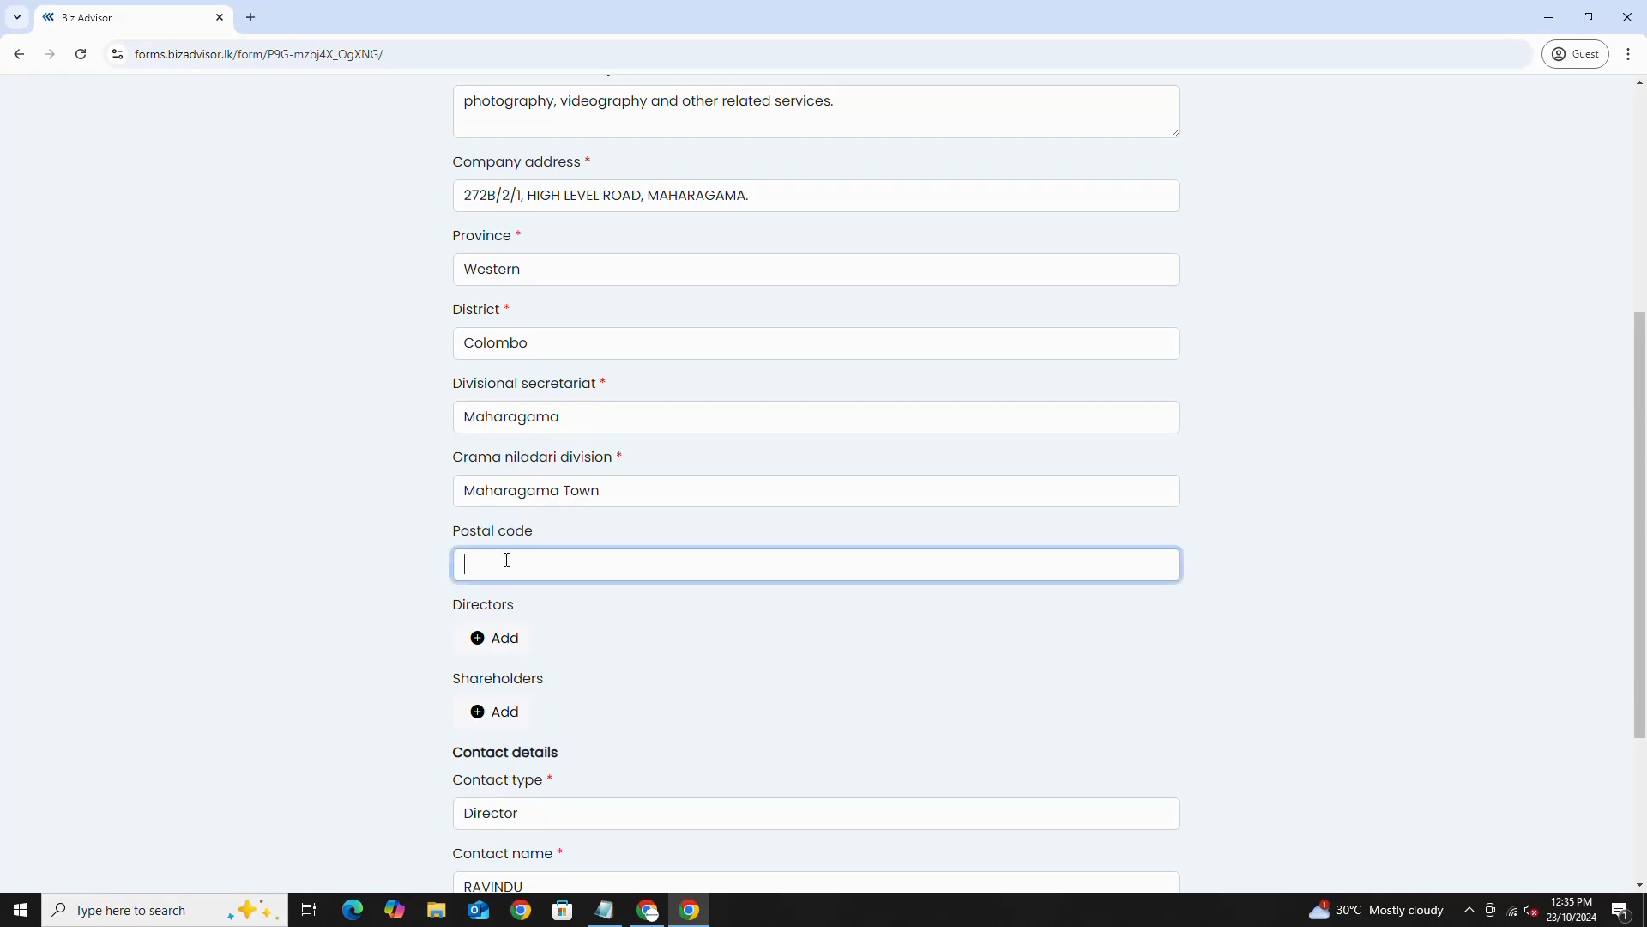
{"action": "left_click", "coordinate": [251, 17]}
- Search 'maharagama postal code' and open the Maharagama divisional secretariat post-offices page
{"action": "type", "text": "maharagama postal code"}
{"action": "key", "text": "Return"}
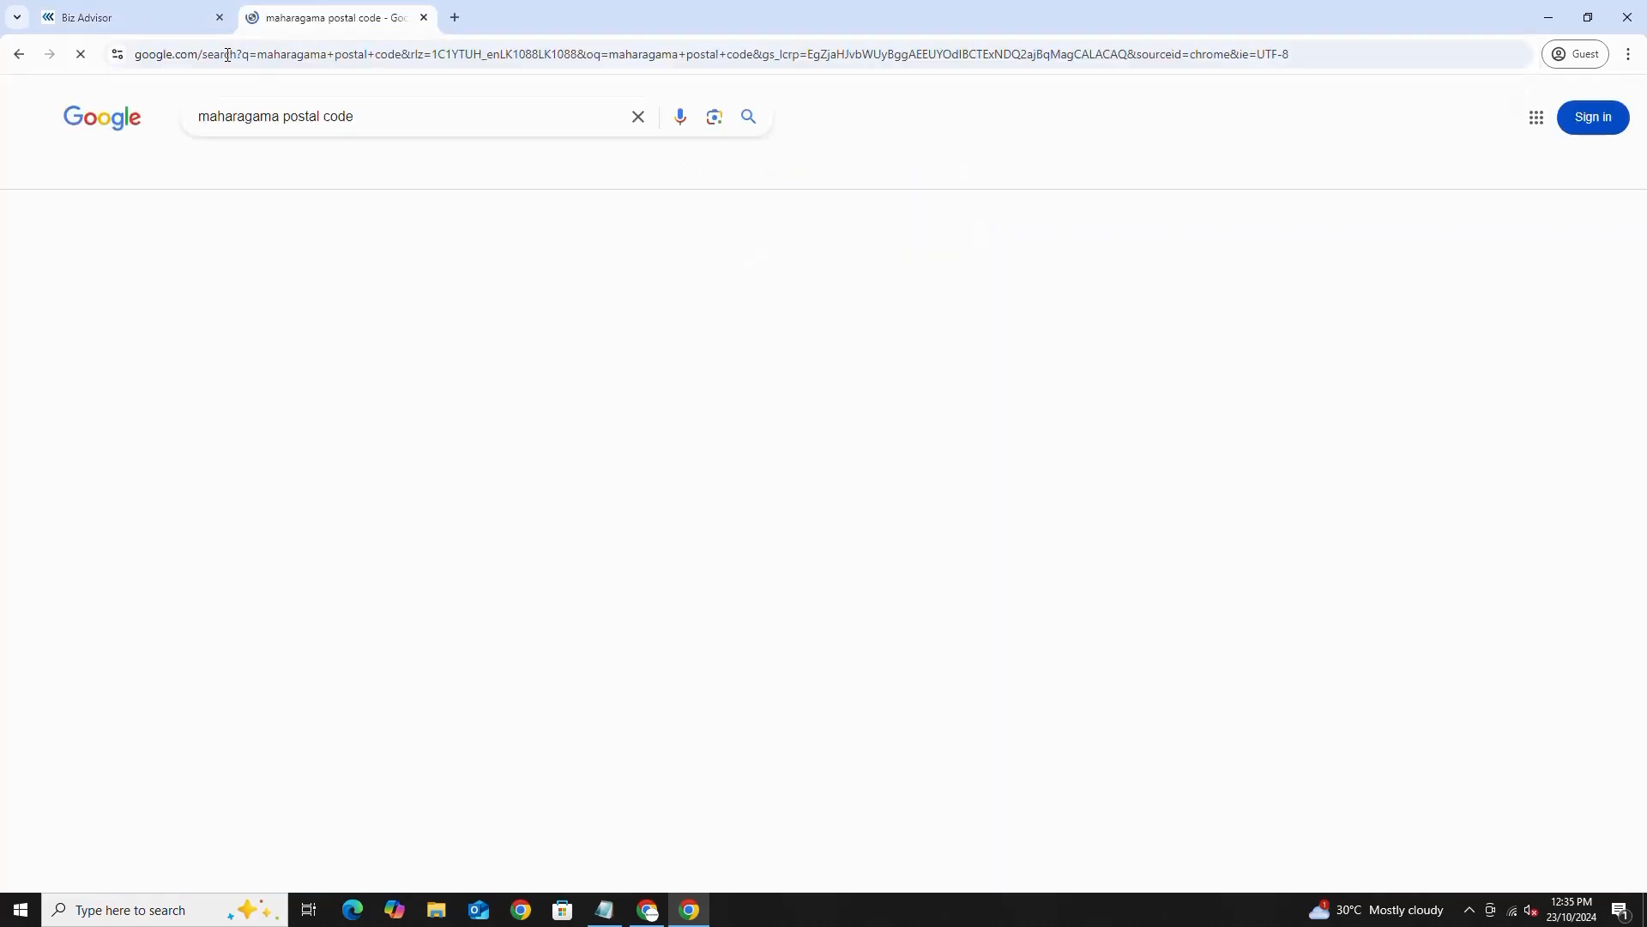
{"action": "scroll", "coordinate": [317, 652], "scroll_direction": "down", "scroll_amount": 2}
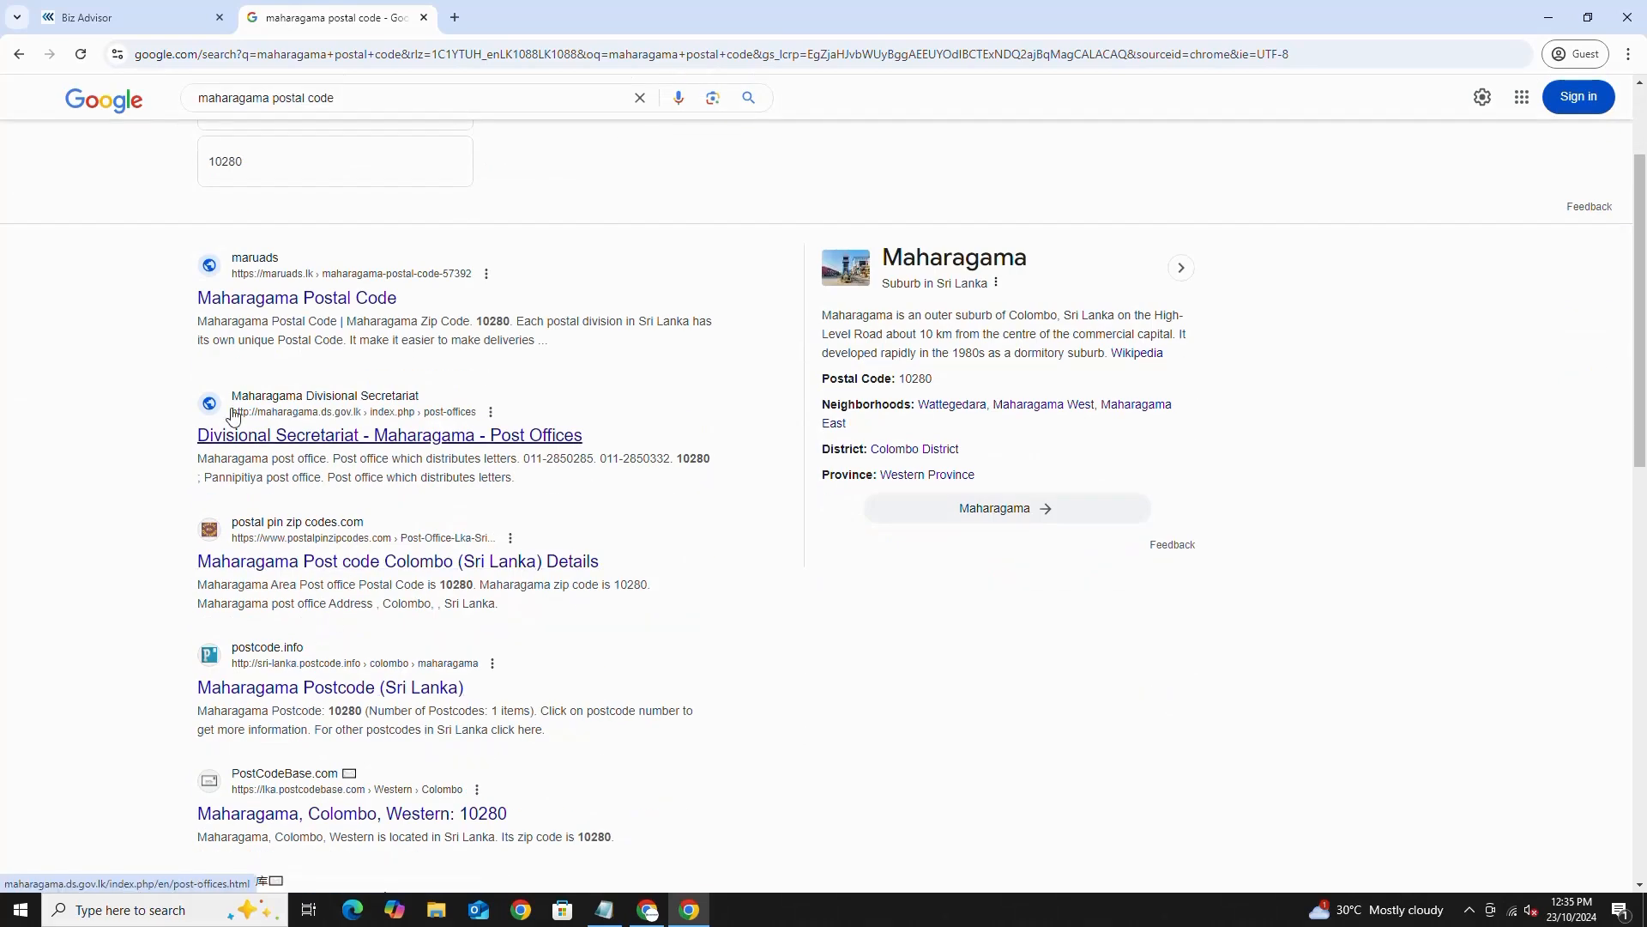
{"action": "left_click", "coordinate": [307, 437]}
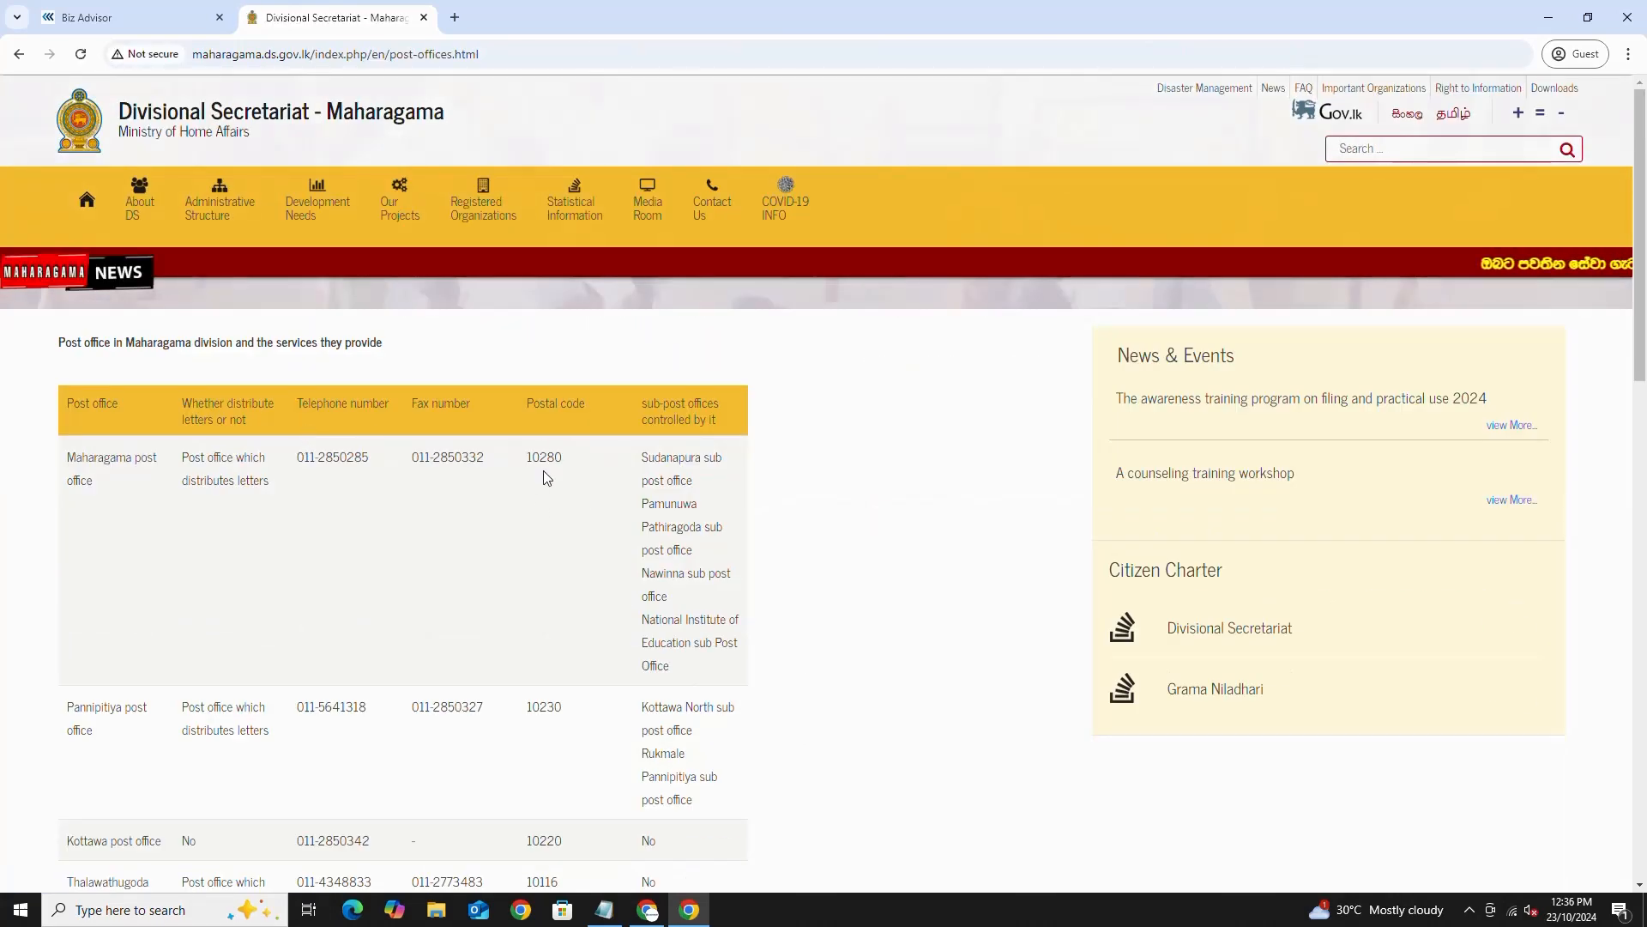
- Copy the postal code 10280 and return to the form's Postal code field
{"action": "left_click_drag", "start_coordinate": [525, 455], "coordinate": [564, 457]}
{"action": "right_click", "coordinate": [553, 464]}
{"action": "left_click", "coordinate": [581, 487]}
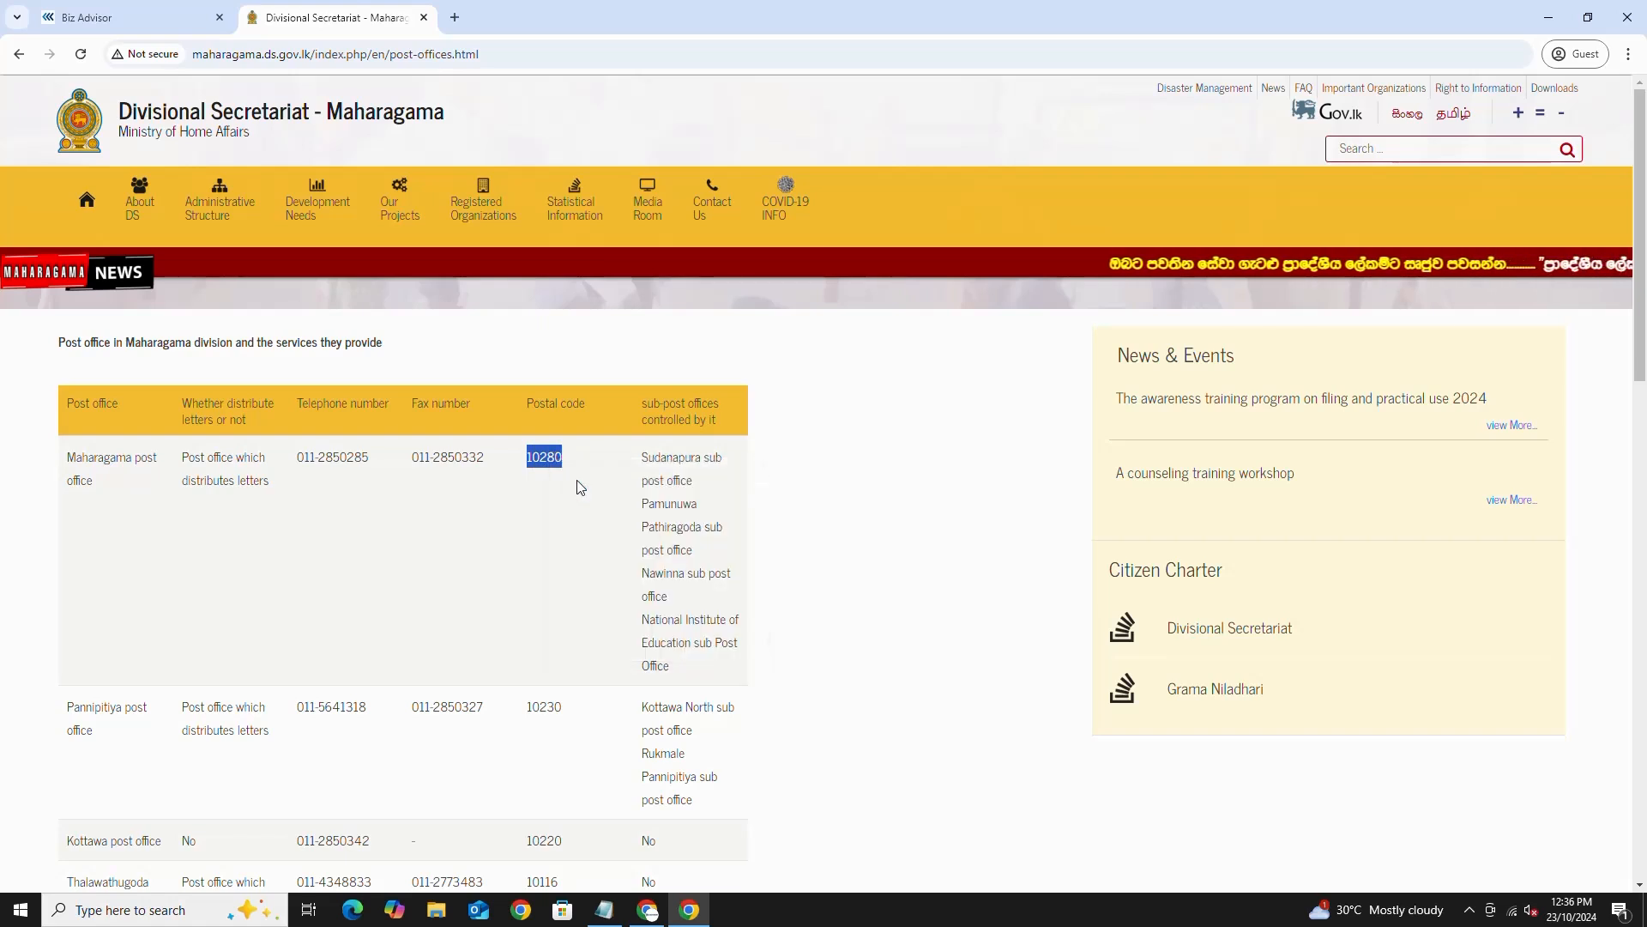
{"action": "left_click", "coordinate": [120, 19]}
{"action": "right_click", "coordinate": [474, 563]}
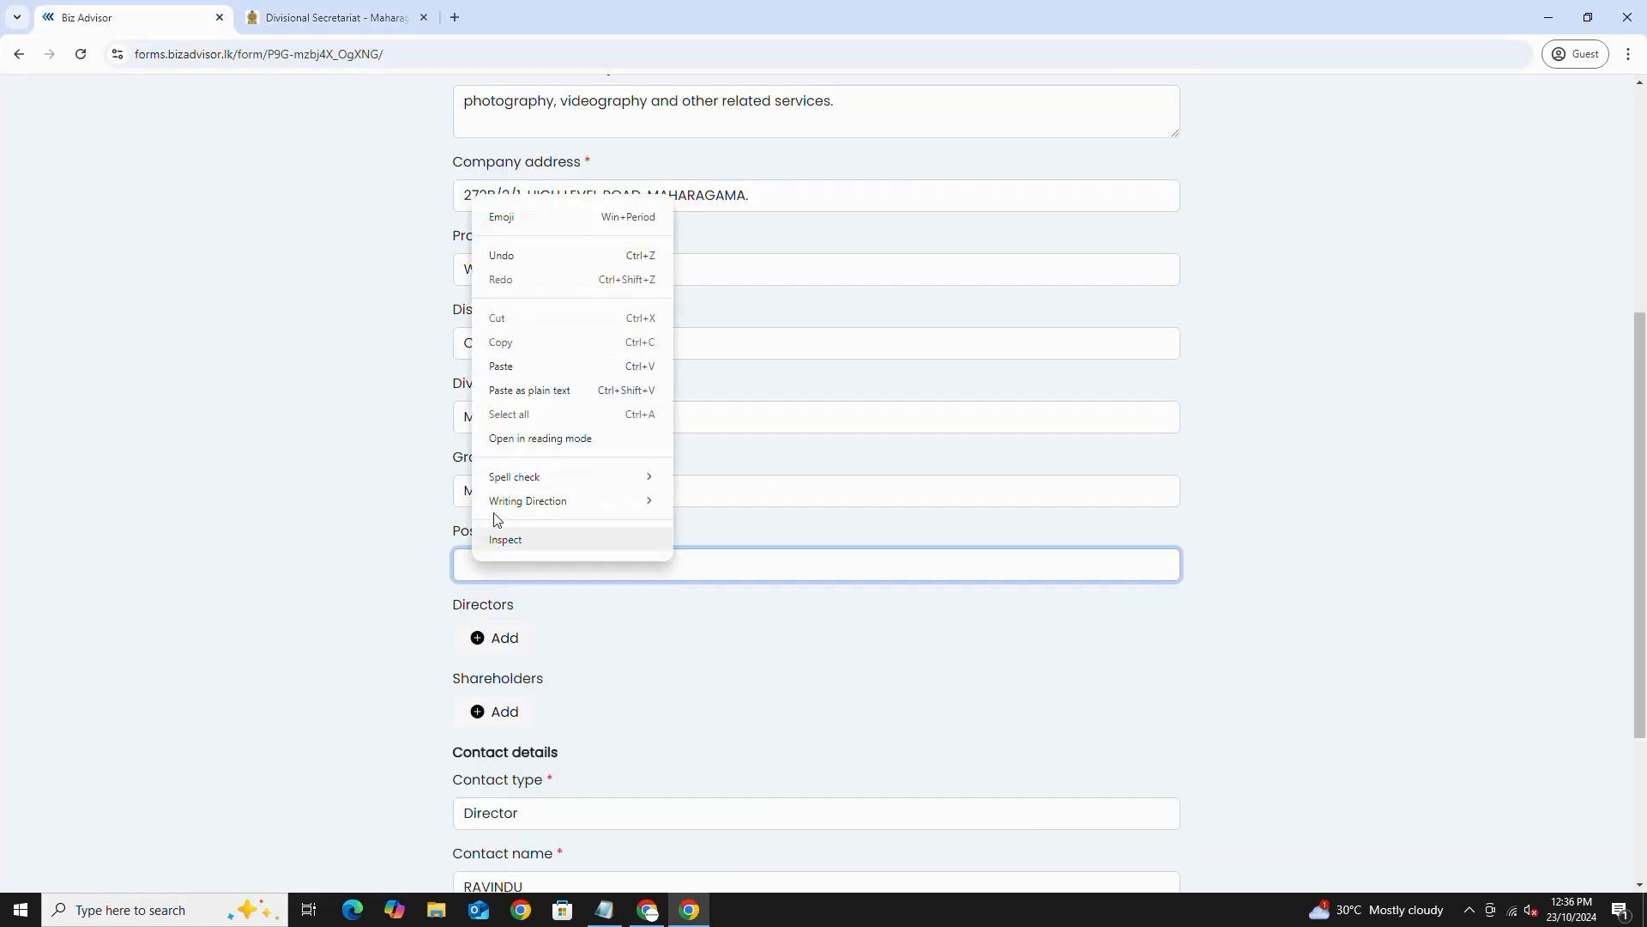
- Paste 10280 as the postal code, add a new director and enter their NIC number
{"action": "left_click", "coordinate": [510, 368]}
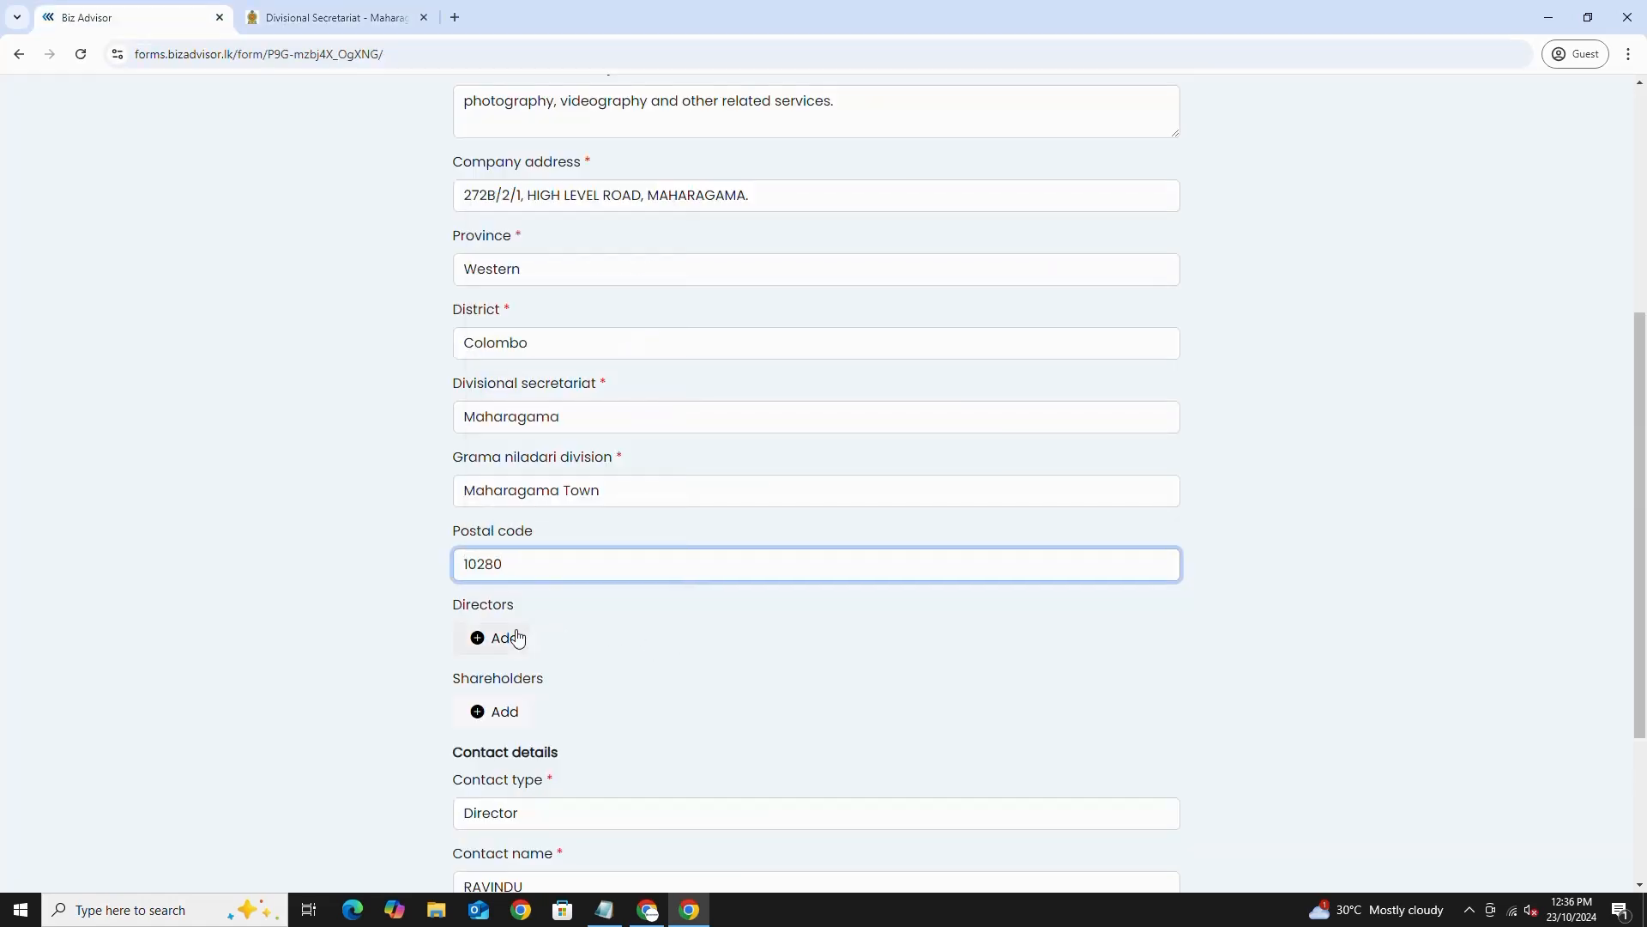
{"action": "left_click", "coordinate": [487, 642]}
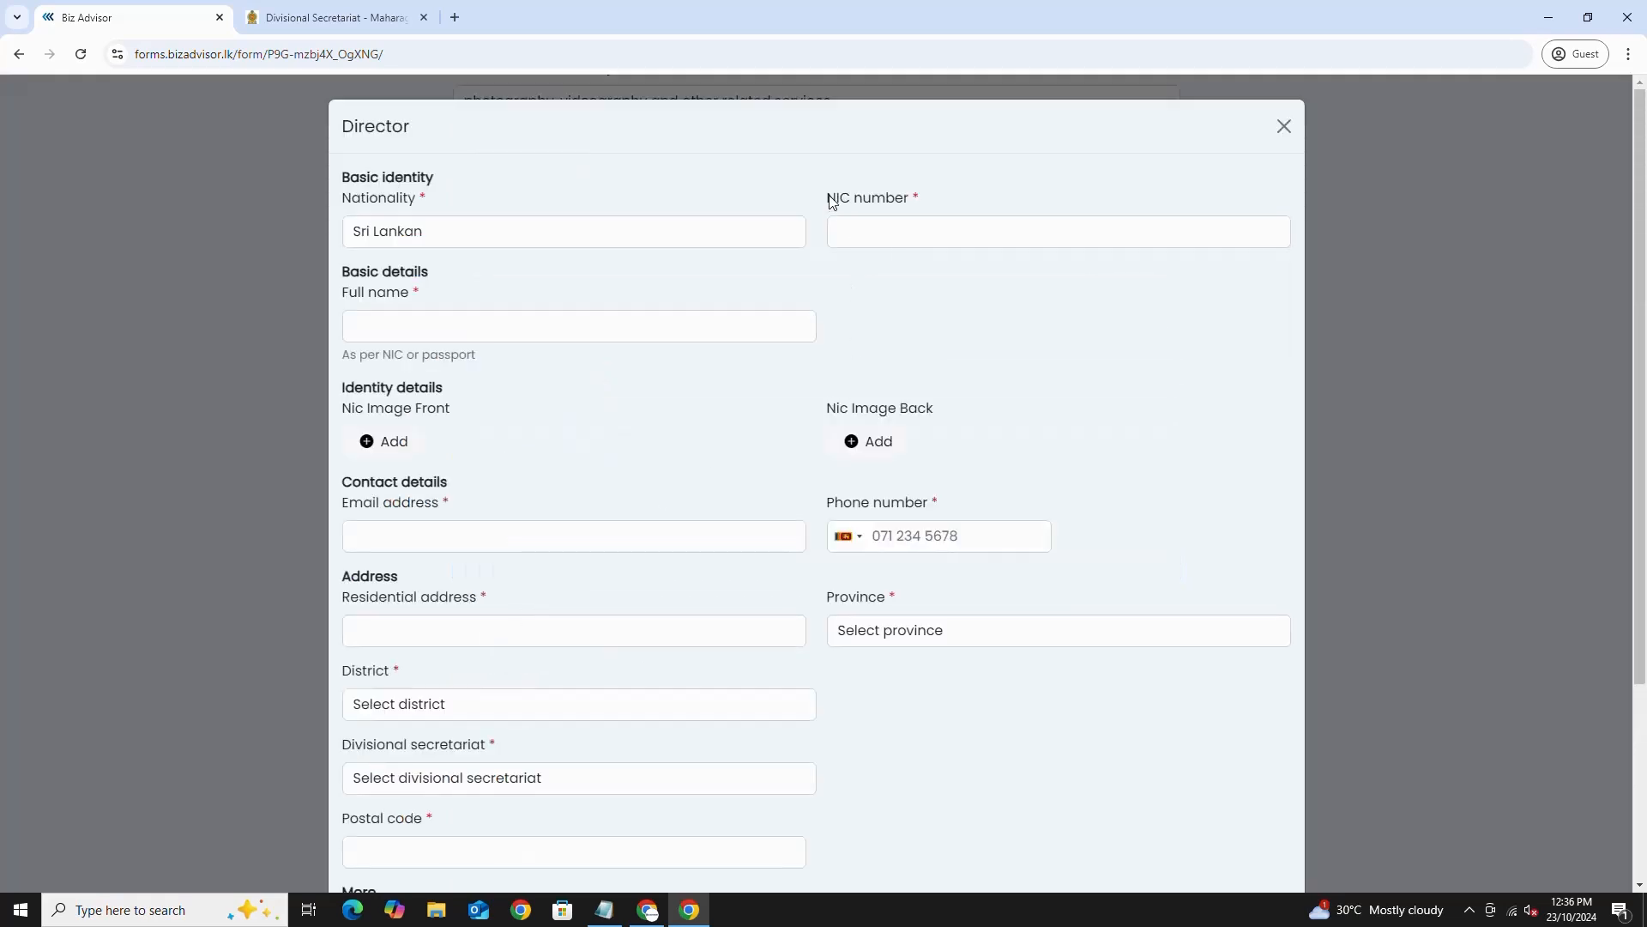
{"action": "left_click_drag", "start_coordinate": [832, 202], "coordinate": [906, 198]}
{"action": "left_click", "coordinate": [853, 230]}
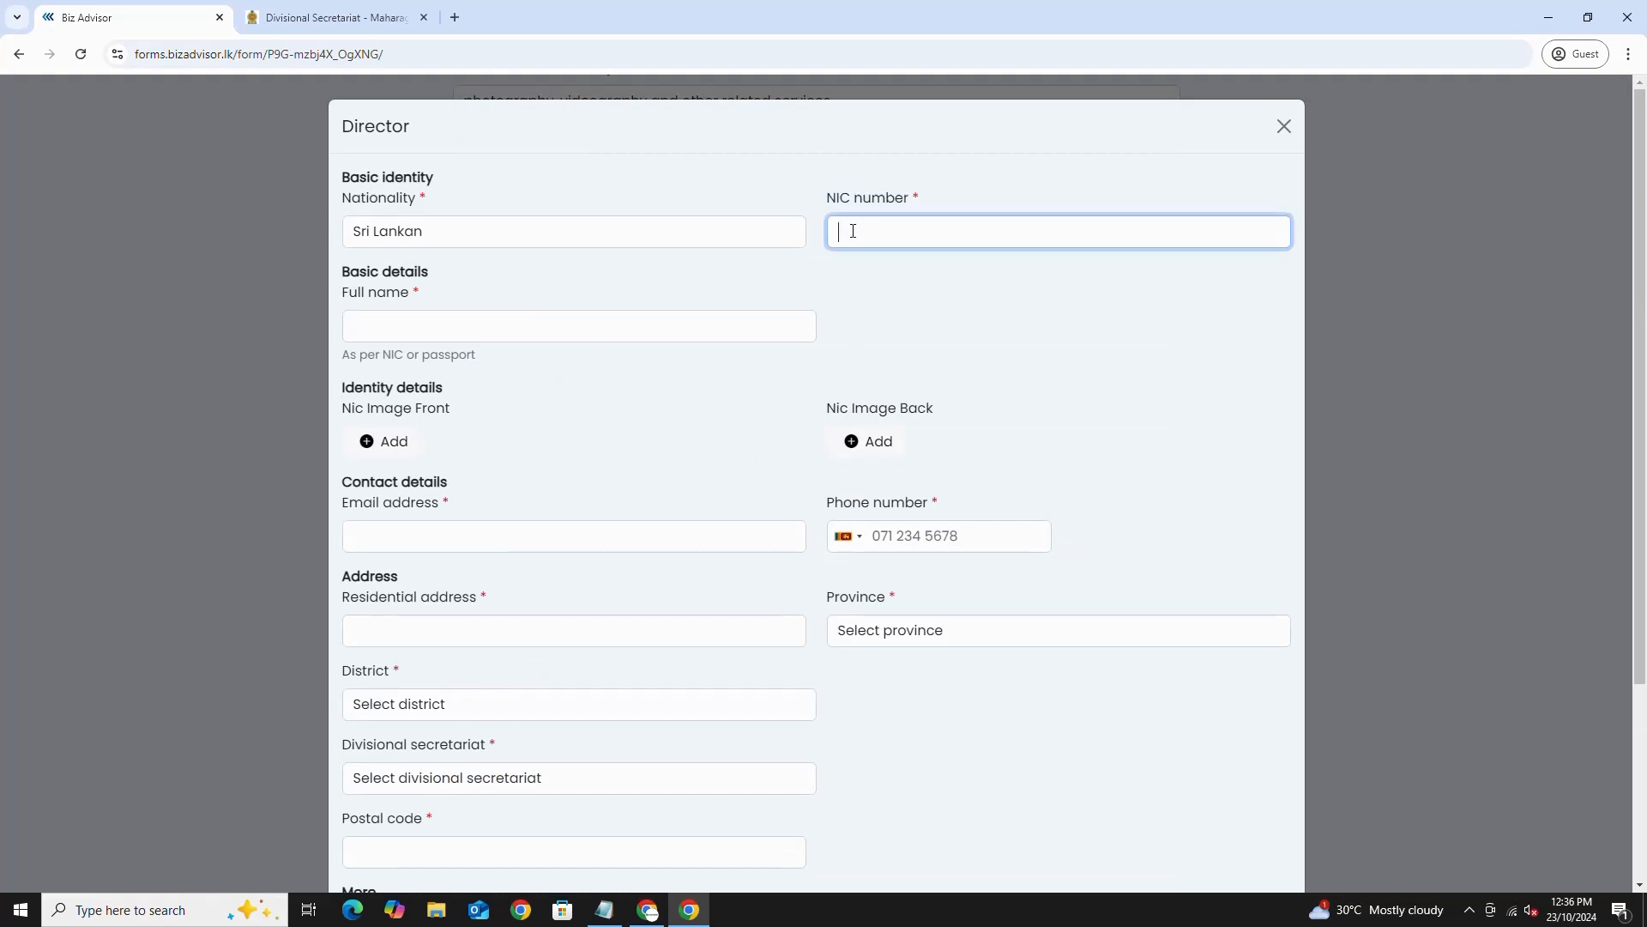
- Enter the director's full name in the Director entry
{"action": "left_click_drag", "start_coordinate": [359, 295], "coordinate": [414, 297]}
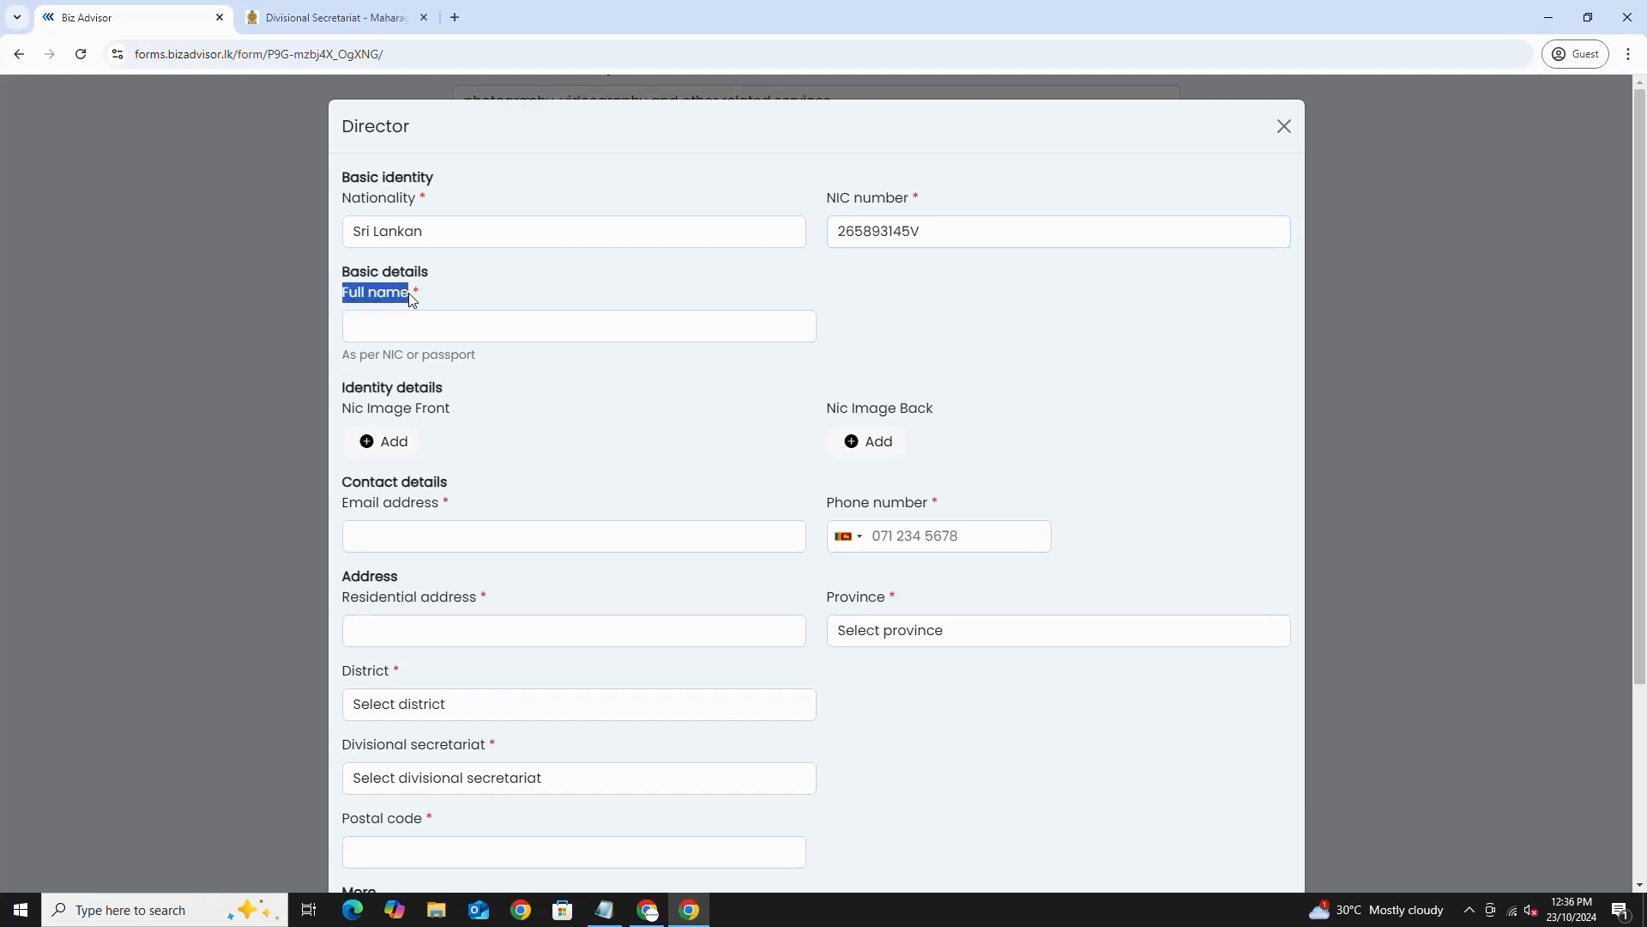
{"action": "left_click", "coordinate": [379, 332]}
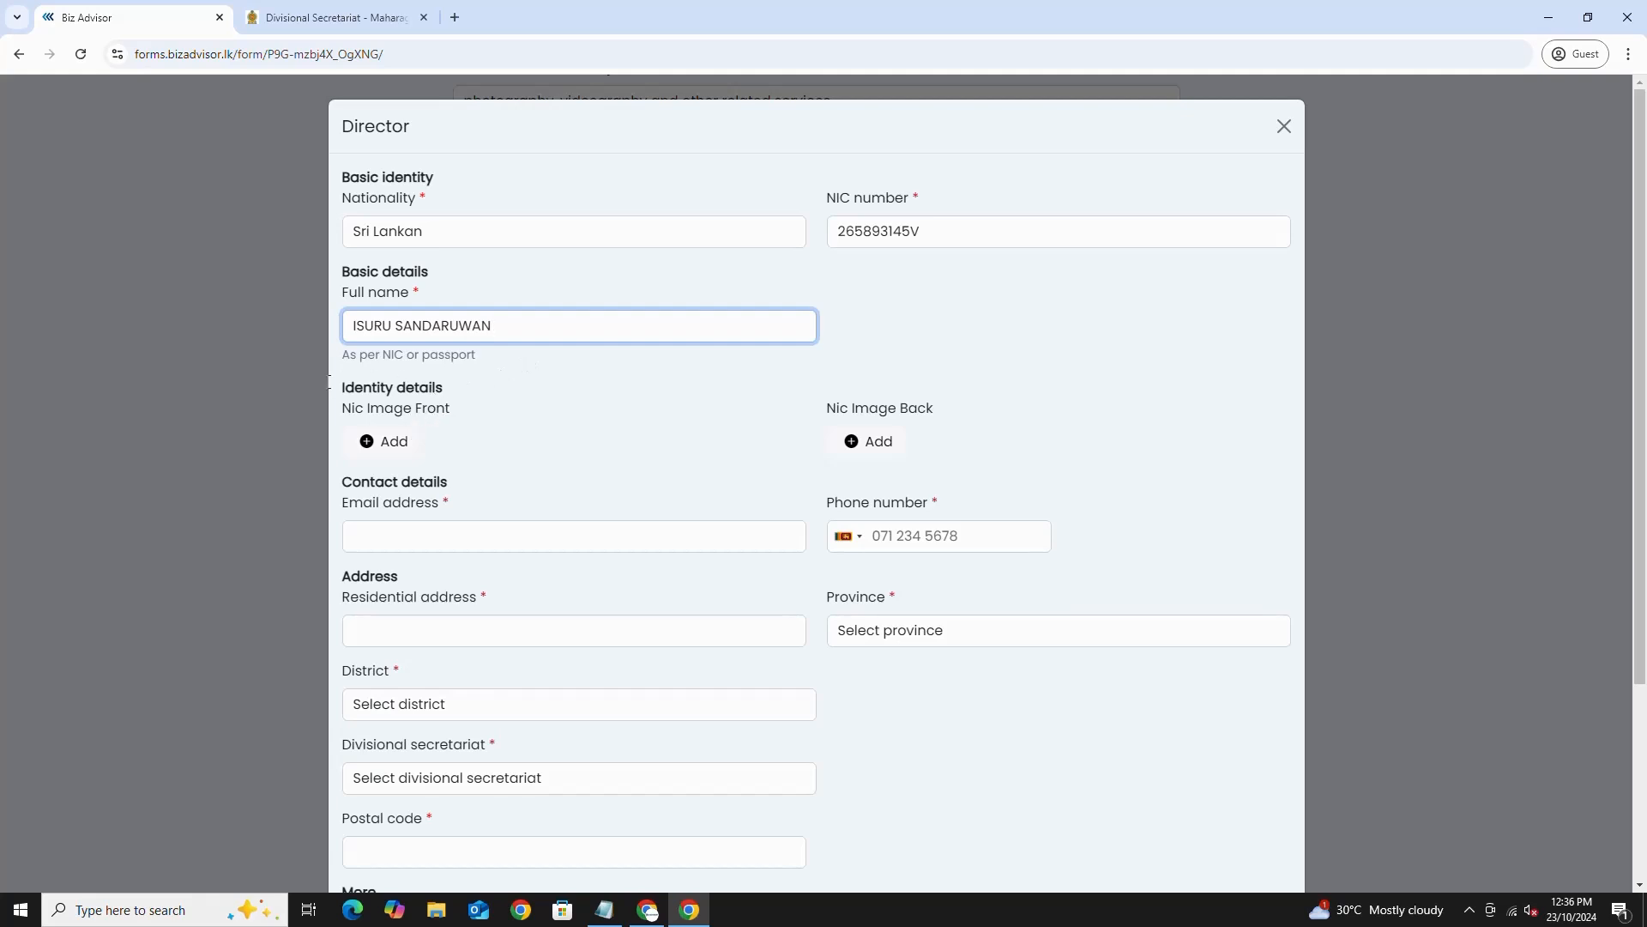
{"action": "left_click_drag", "start_coordinate": [341, 410], "coordinate": [457, 416]}
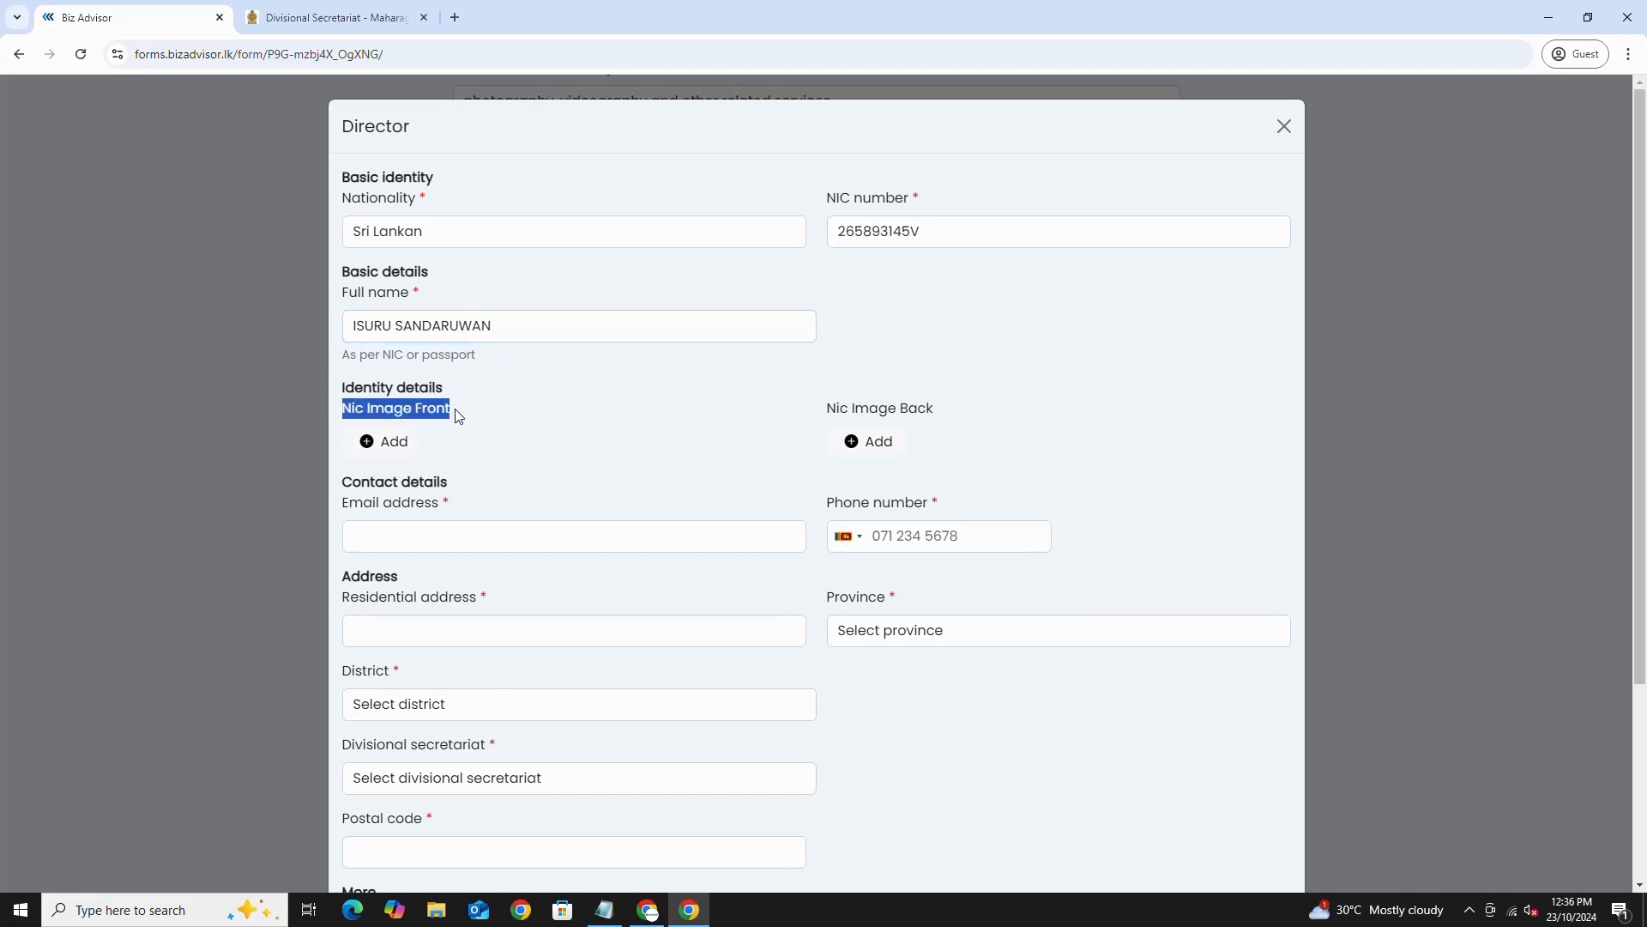
- Upload ID Front side.jpeg as the director's NIC front image
{"action": "left_click", "coordinate": [390, 442]}
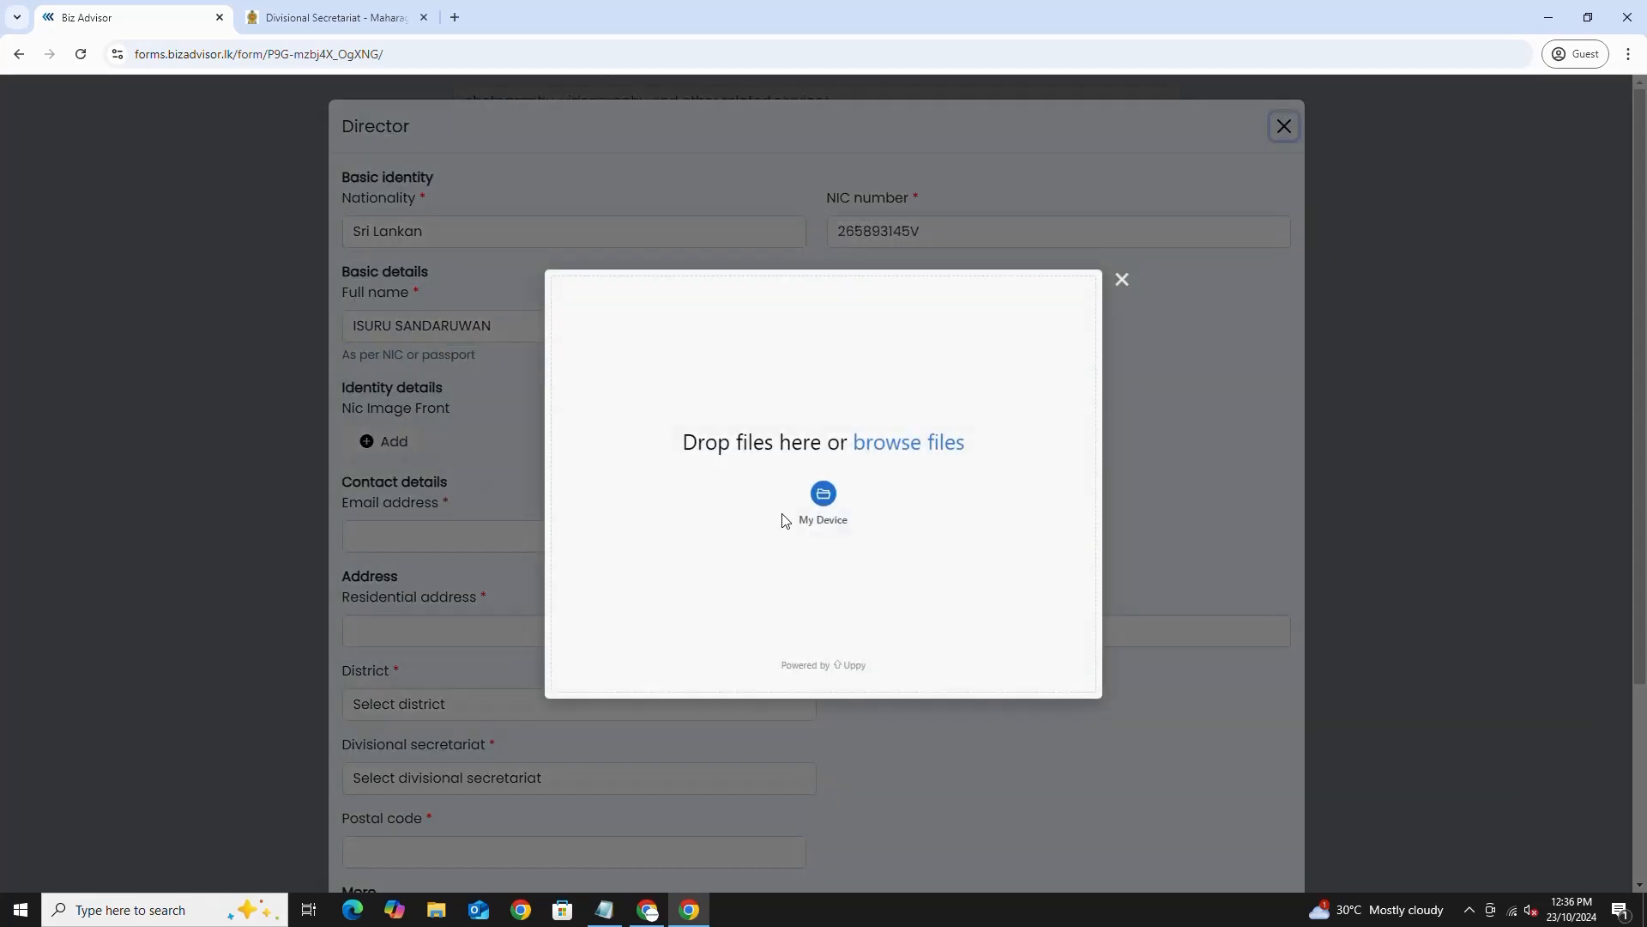
{"action": "left_click", "coordinate": [818, 515]}
{"action": "left_click", "coordinate": [593, 142]}
{"action": "double_click", "coordinate": [594, 154]}
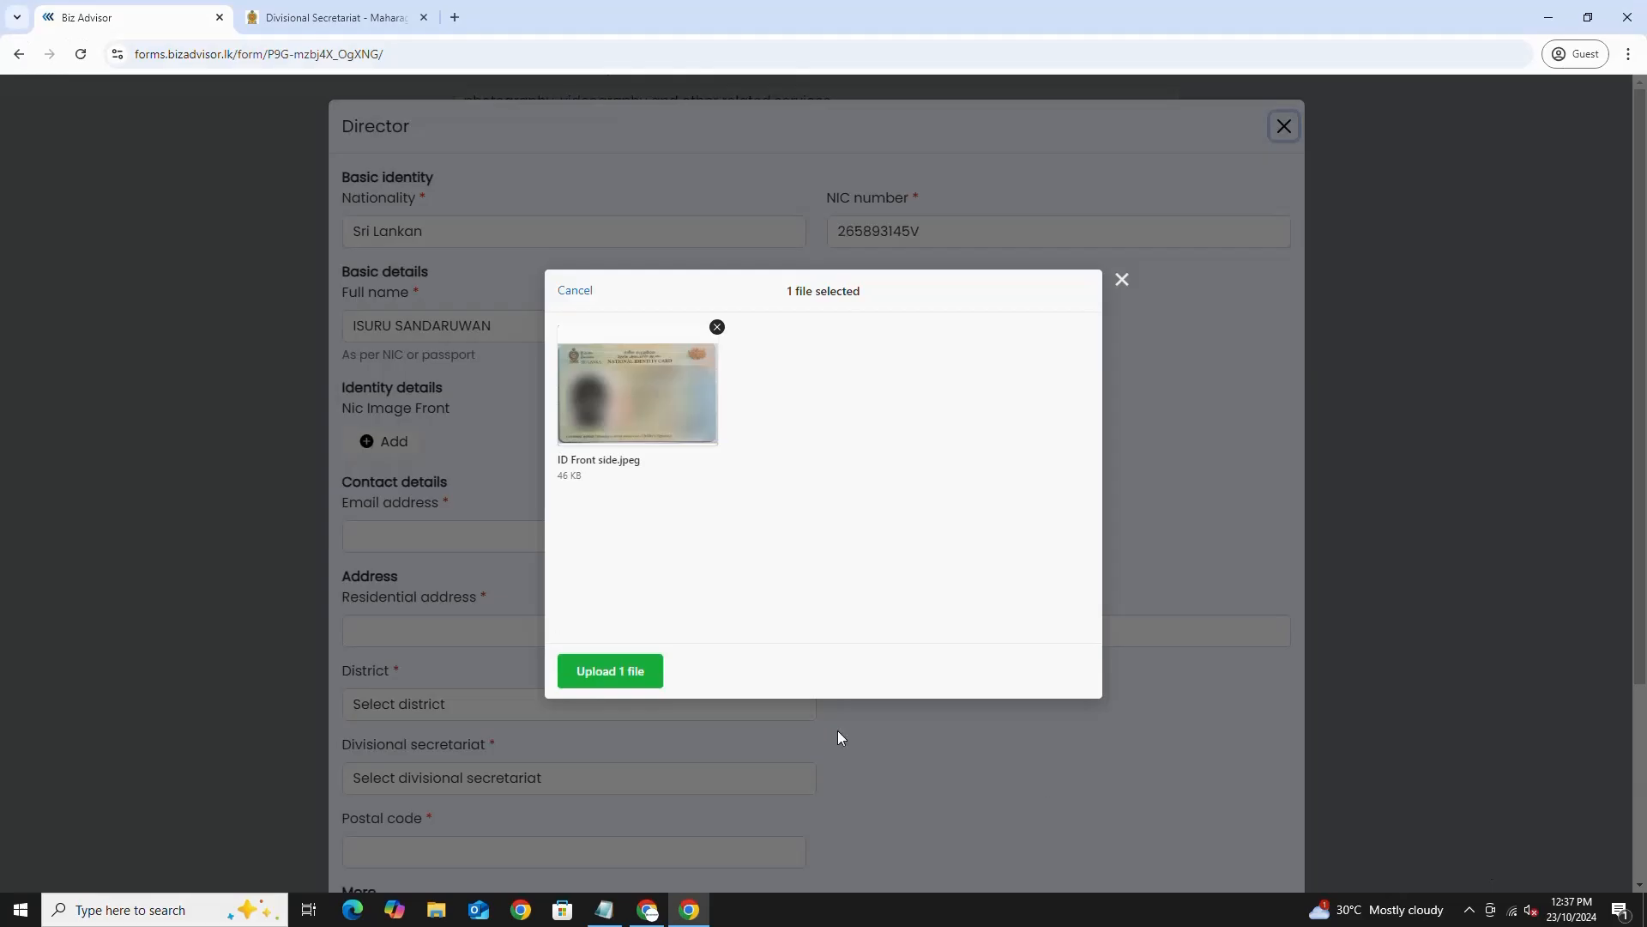
{"action": "left_click", "coordinate": [624, 673]}
{"action": "left_click", "coordinate": [1074, 675]}
- Upload ID Back side.jpeg as the director's NIC back image
{"action": "left_click_drag", "start_coordinate": [825, 409], "coordinate": [937, 418]}
{"action": "left_click", "coordinate": [875, 445]}
{"action": "left_click", "coordinate": [841, 504]}
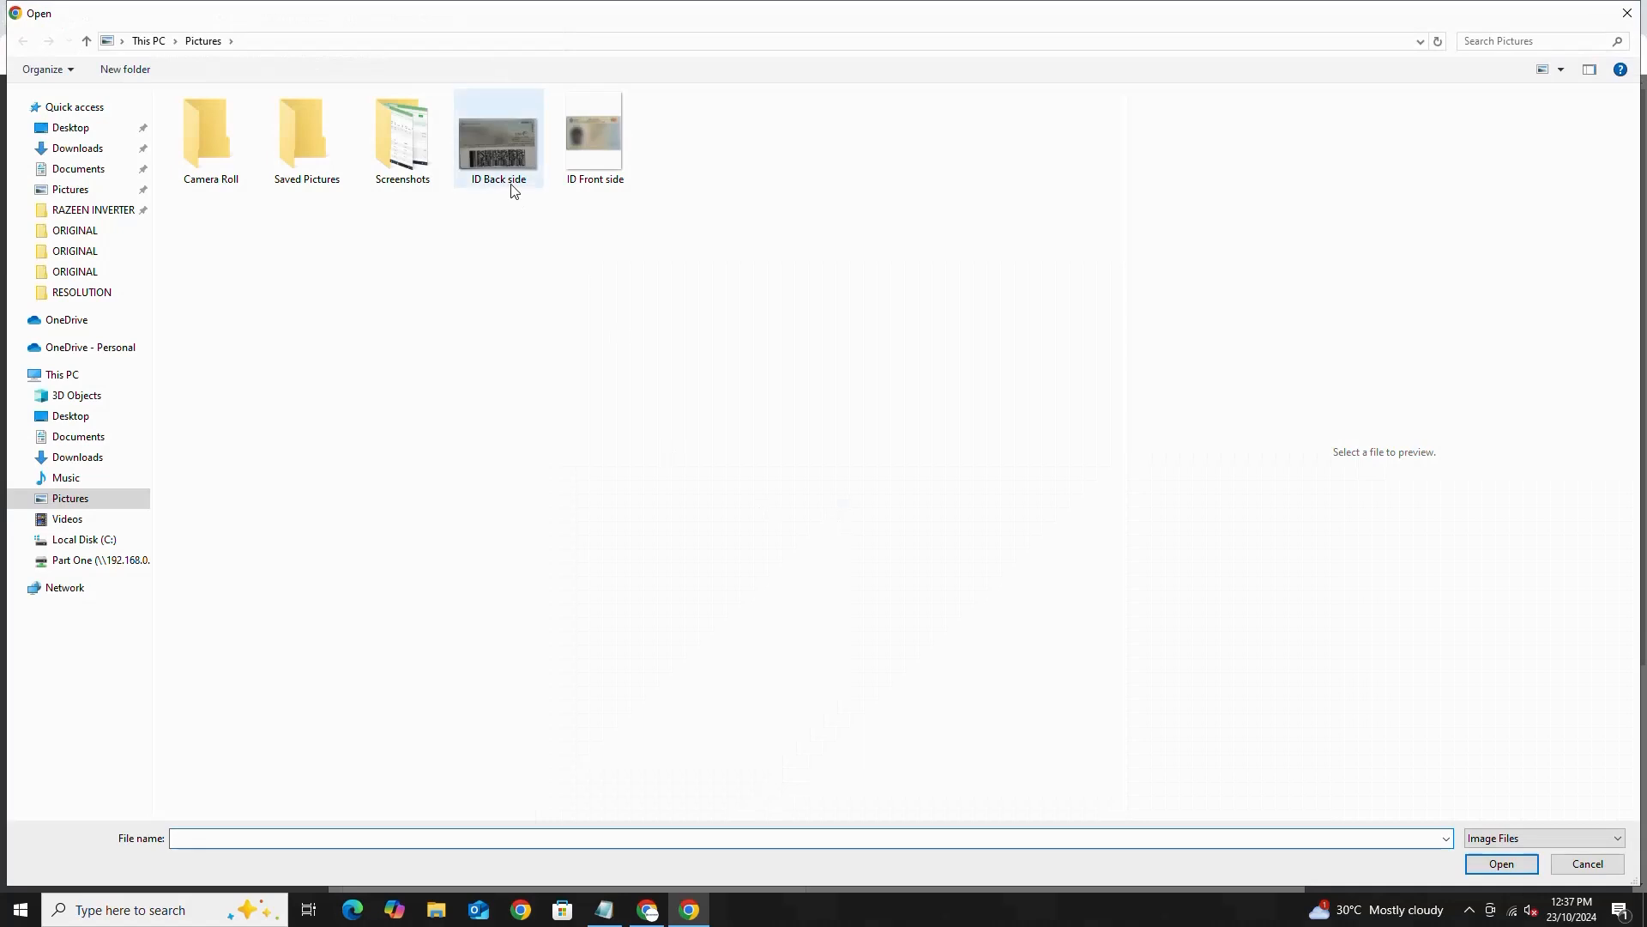
{"action": "left_click", "coordinate": [510, 163]}
{"action": "left_click", "coordinate": [1501, 863]}
{"action": "left_click", "coordinate": [627, 669]}
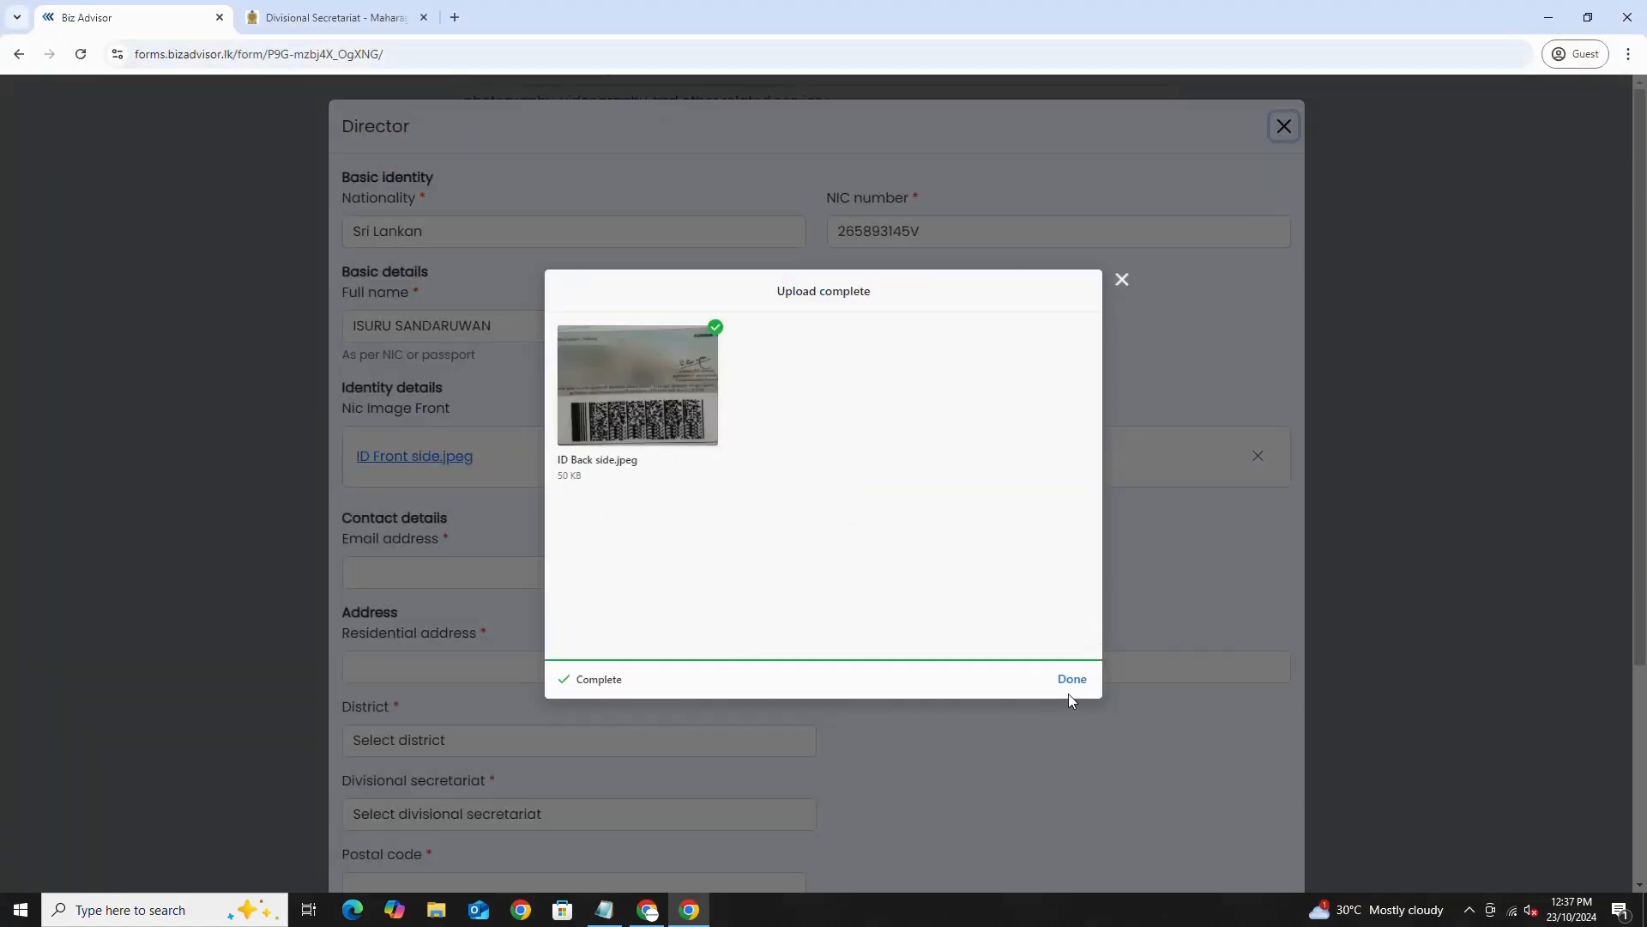
{"action": "left_click", "coordinate": [1071, 676]}
{"action": "left_click_drag", "start_coordinate": [341, 517], "coordinate": [436, 516]}
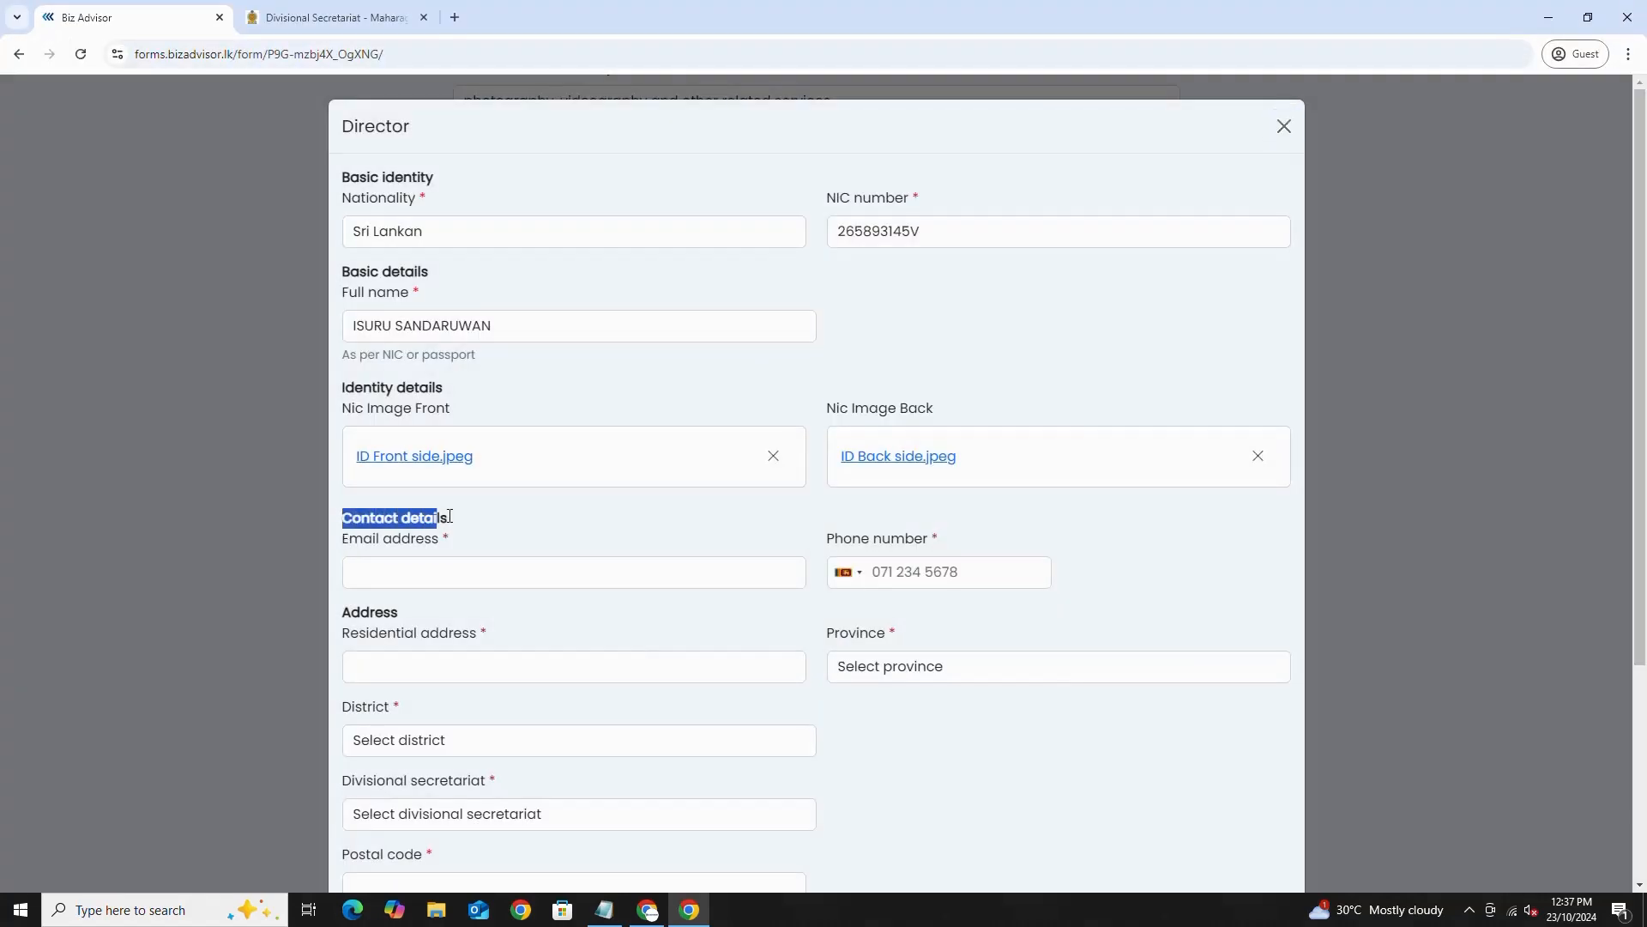
- Enter the director's e-mail address and phone number
{"action": "left_click", "coordinate": [454, 521]}
{"action": "left_click_drag", "start_coordinate": [343, 545], "coordinate": [441, 543]}
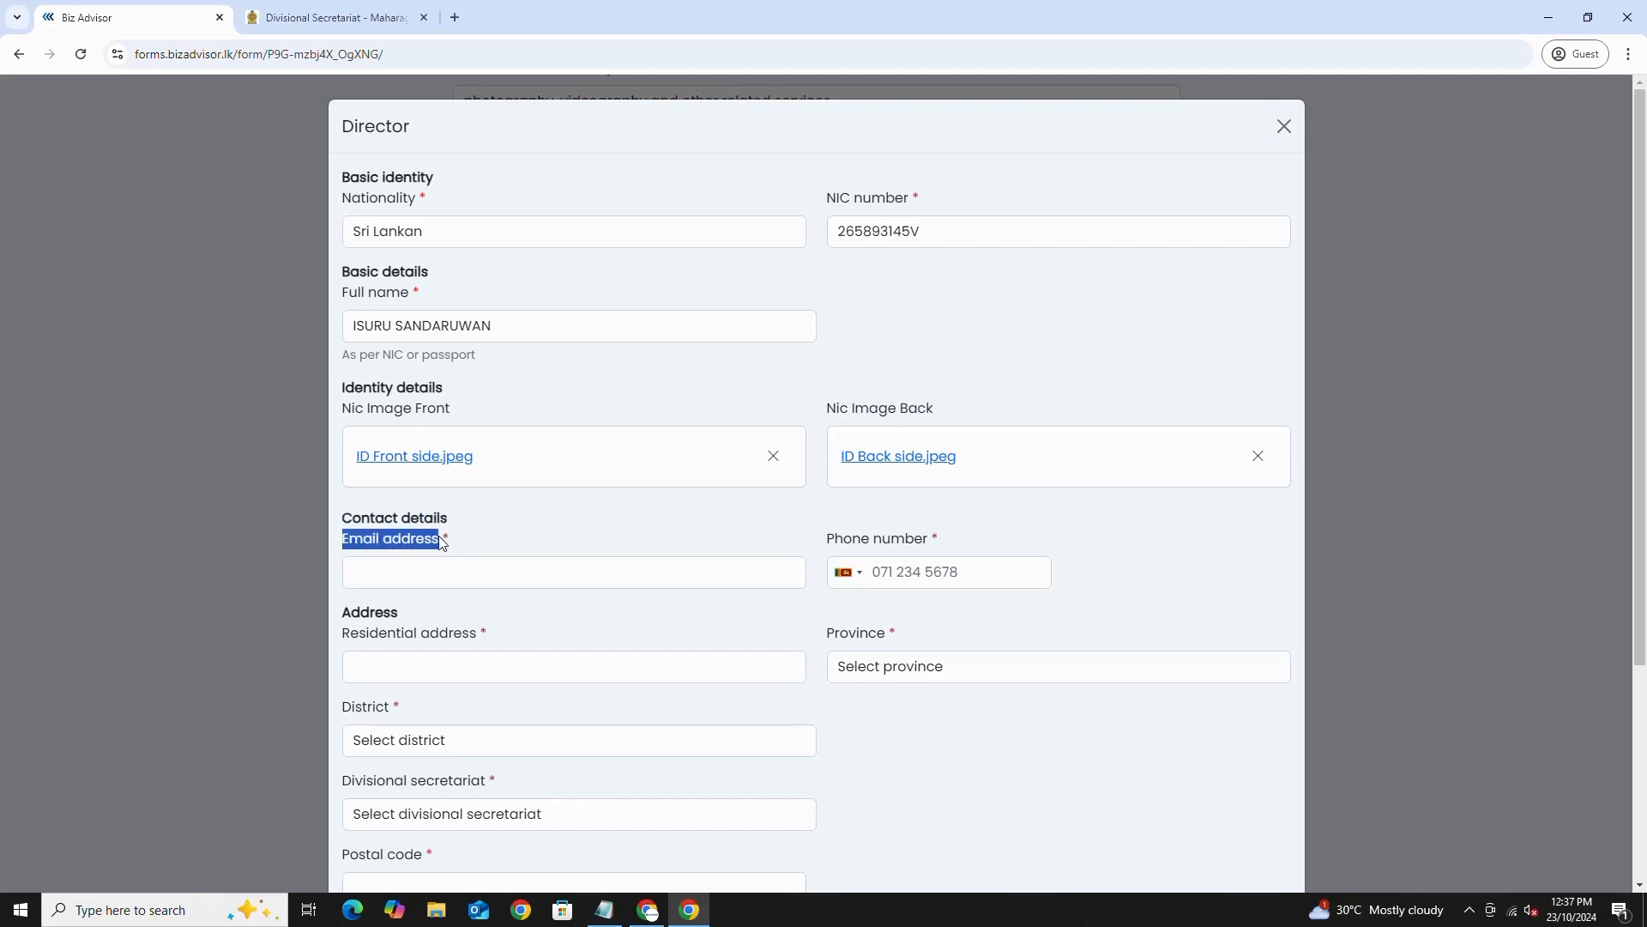
{"action": "left_click", "coordinate": [404, 570]}
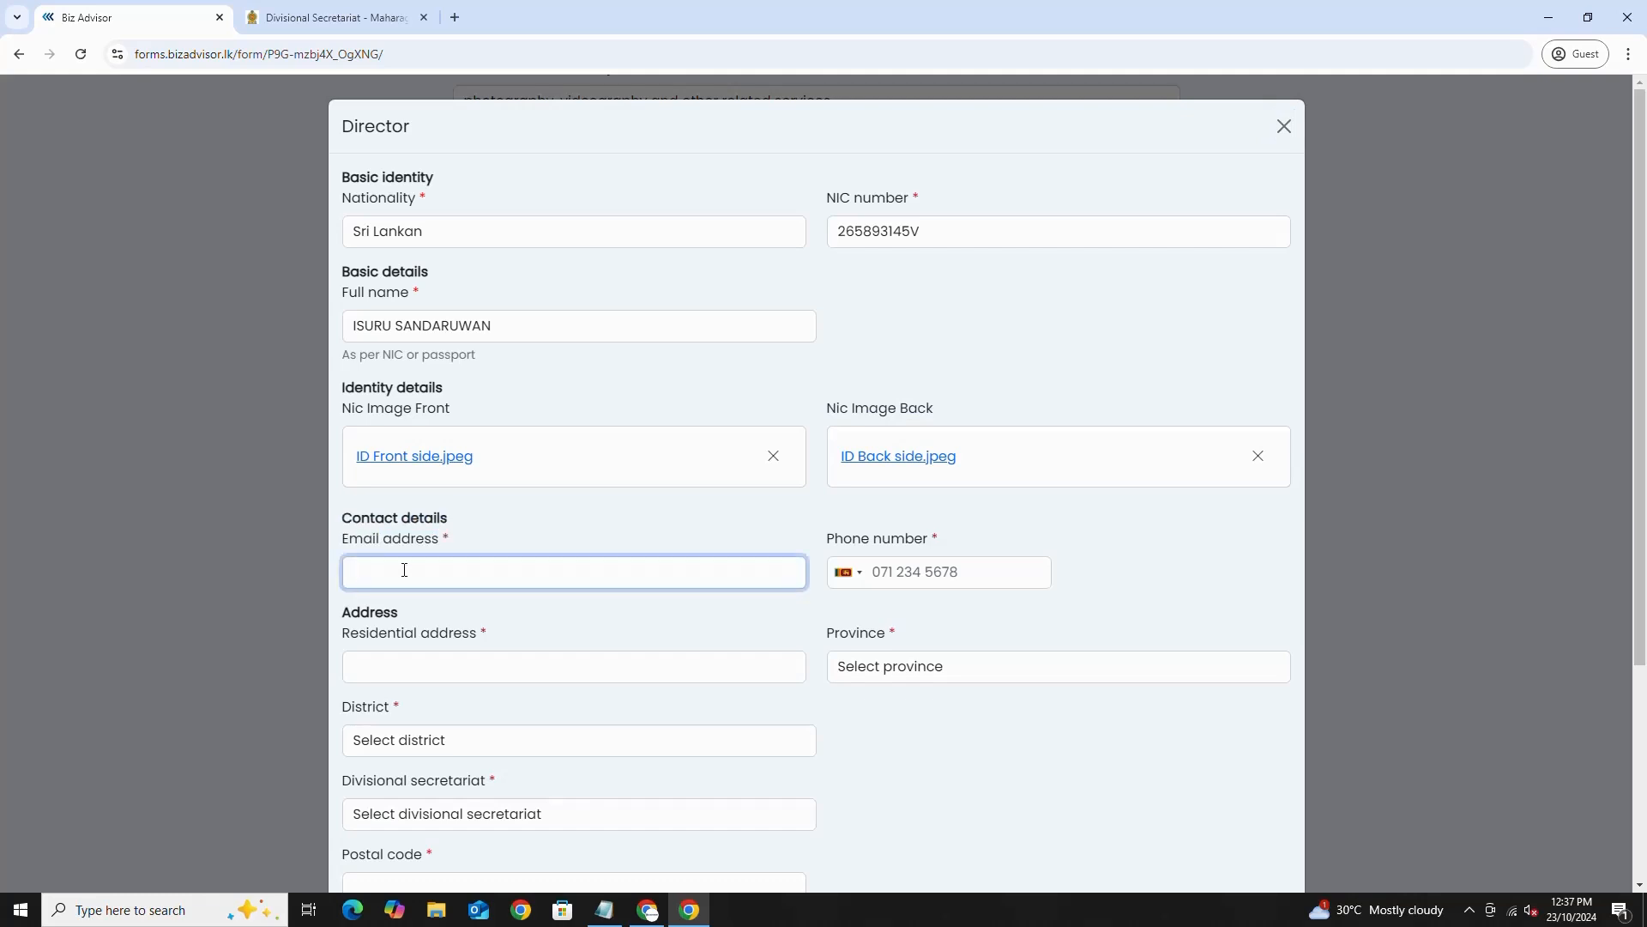
{"action": "left_click_drag", "start_coordinate": [829, 539], "coordinate": [928, 540]}
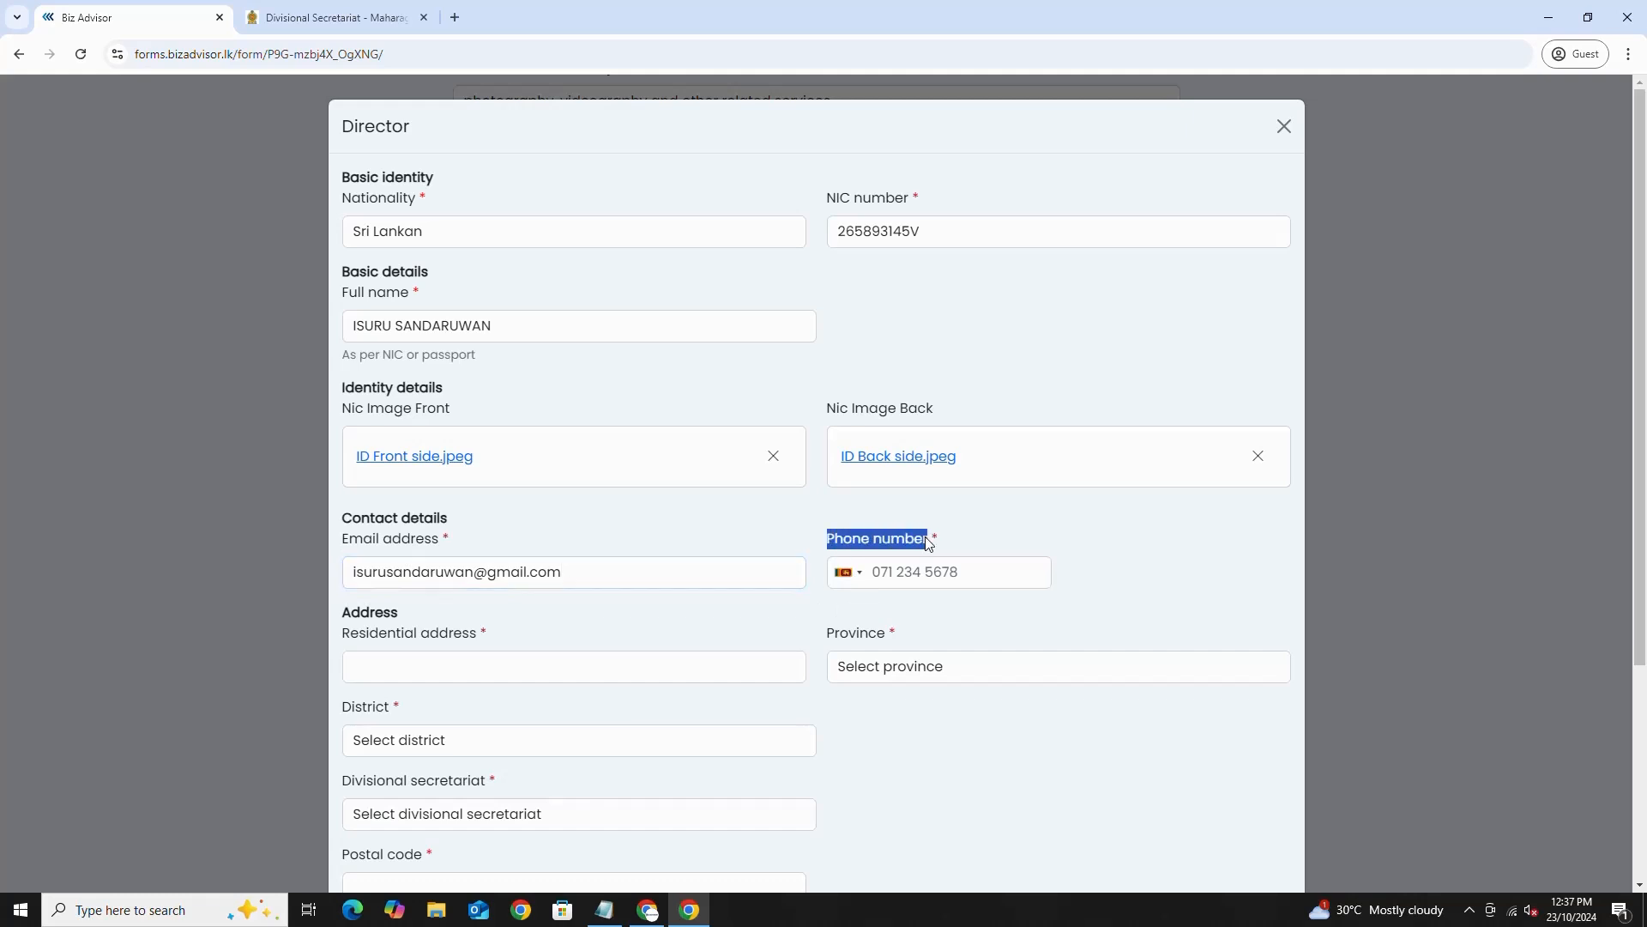
{"action": "left_click", "coordinate": [876, 571]}
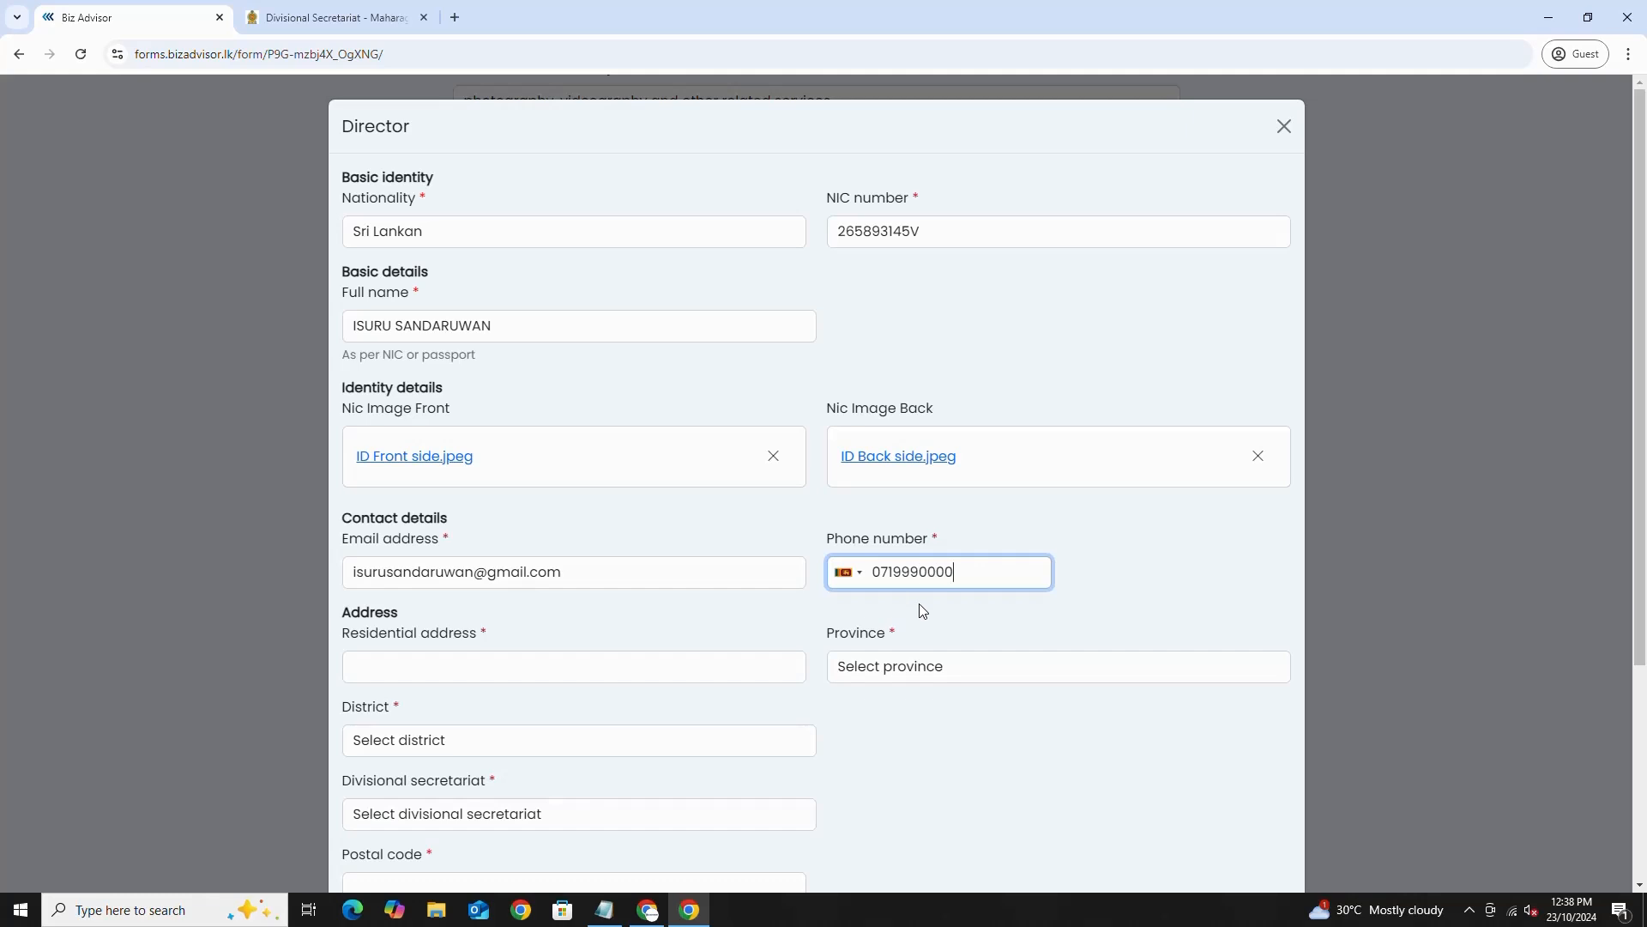
- Enter the director's residential address
{"action": "left_click_drag", "start_coordinate": [343, 612], "coordinate": [403, 614]}
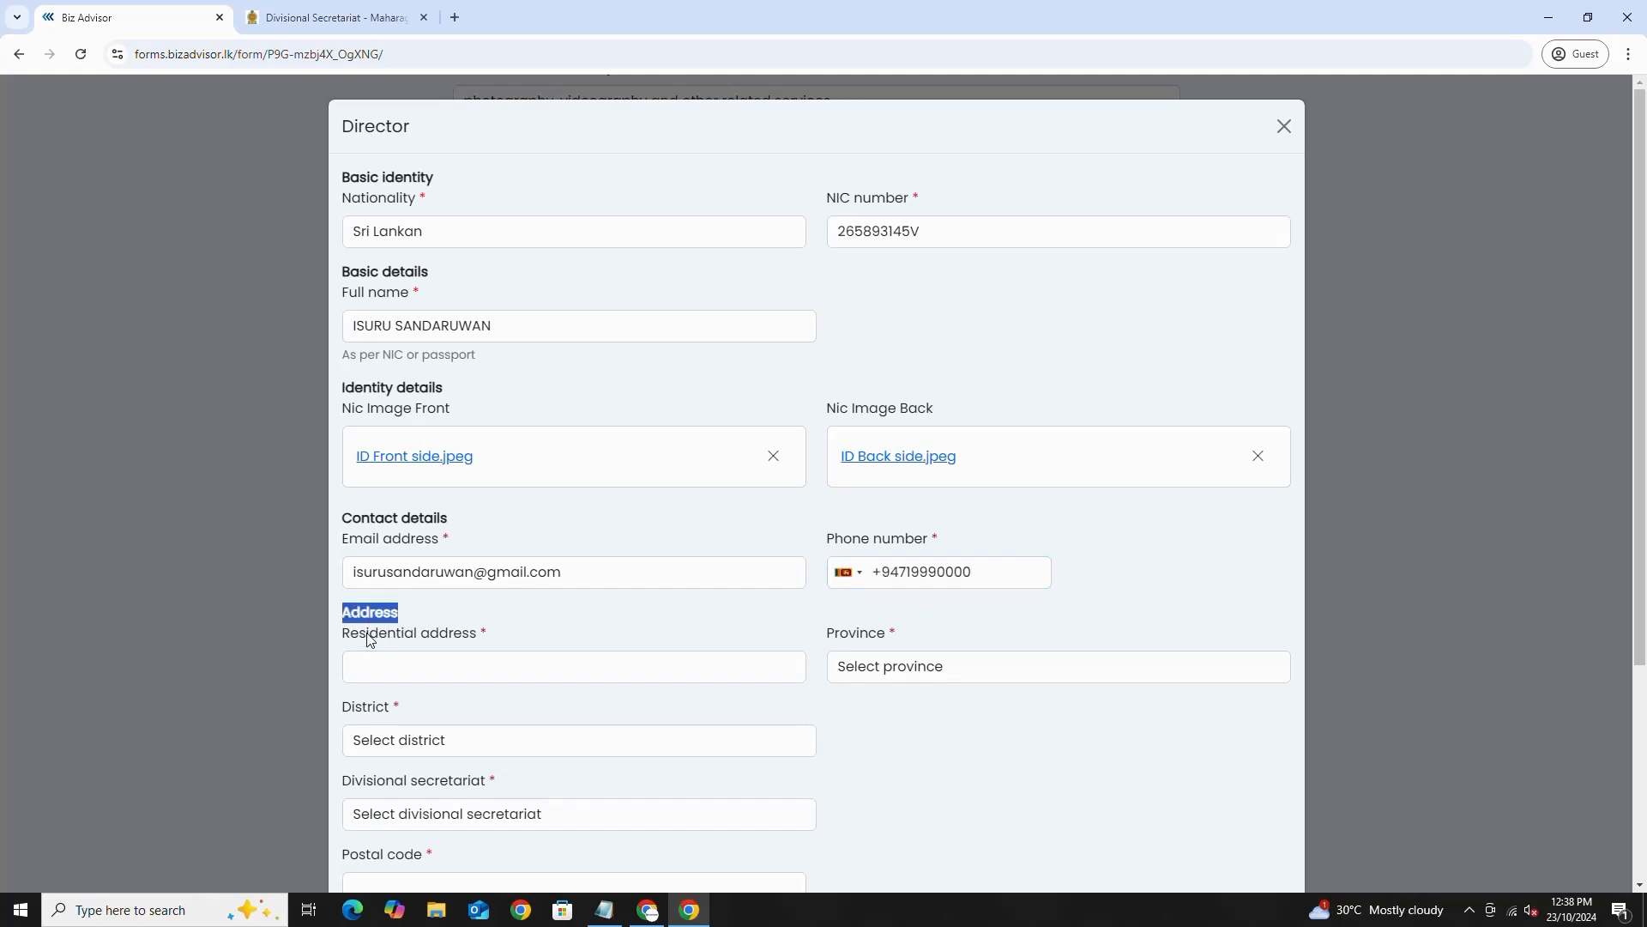
{"action": "left_click_drag", "start_coordinate": [342, 635], "coordinate": [478, 635]}
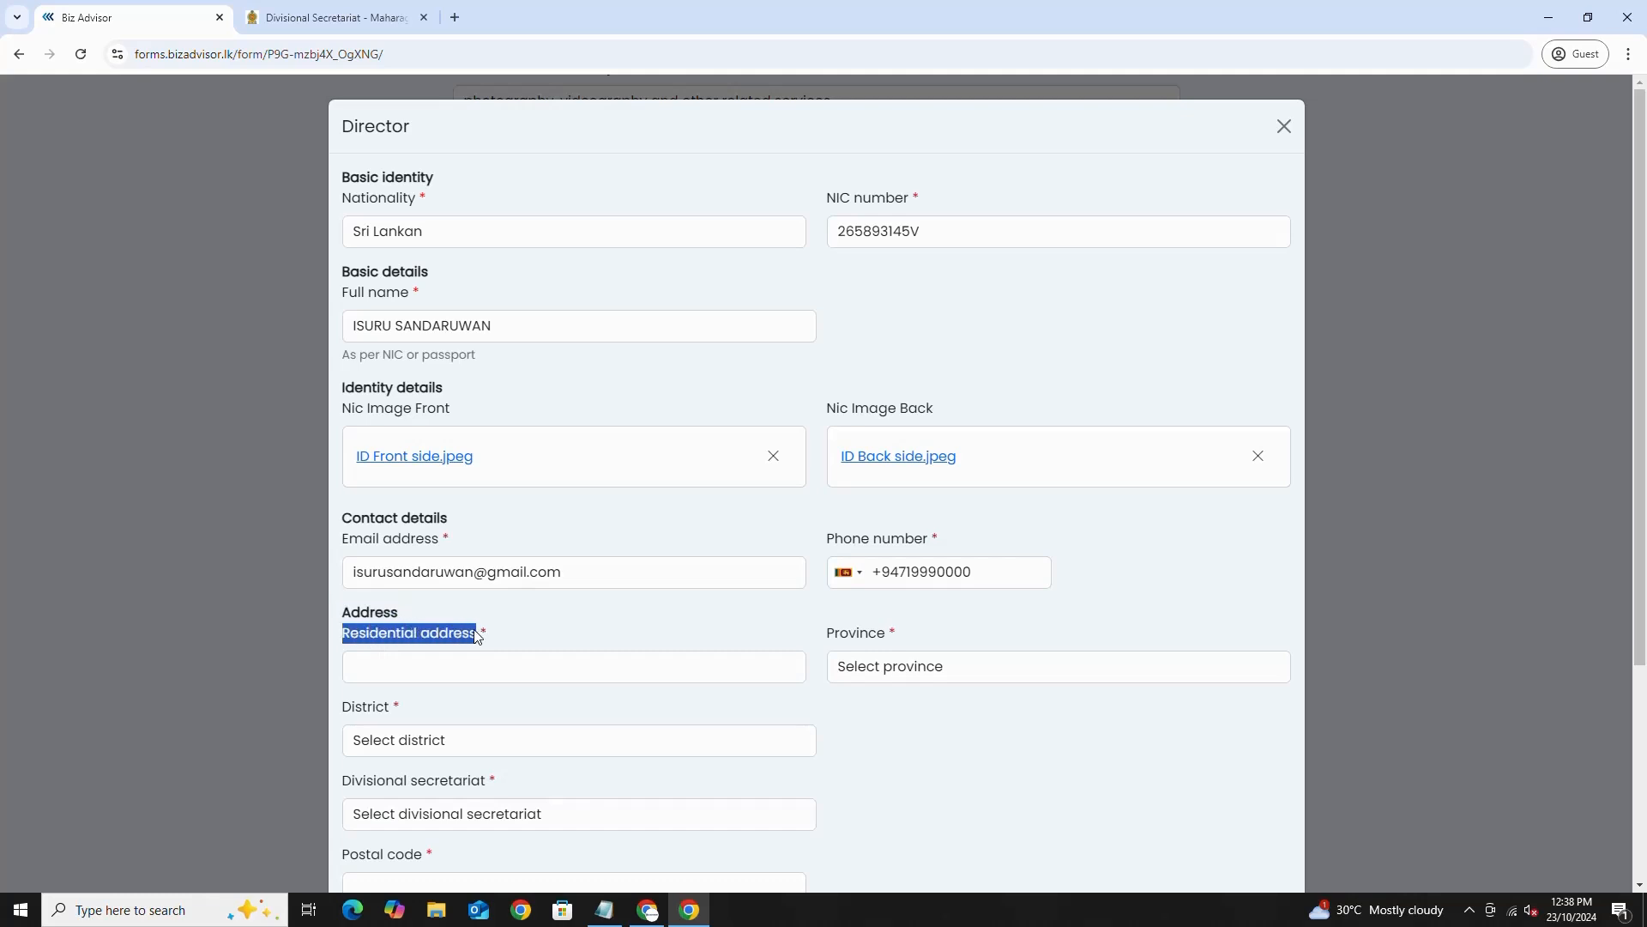
{"action": "left_click", "coordinate": [421, 674]}
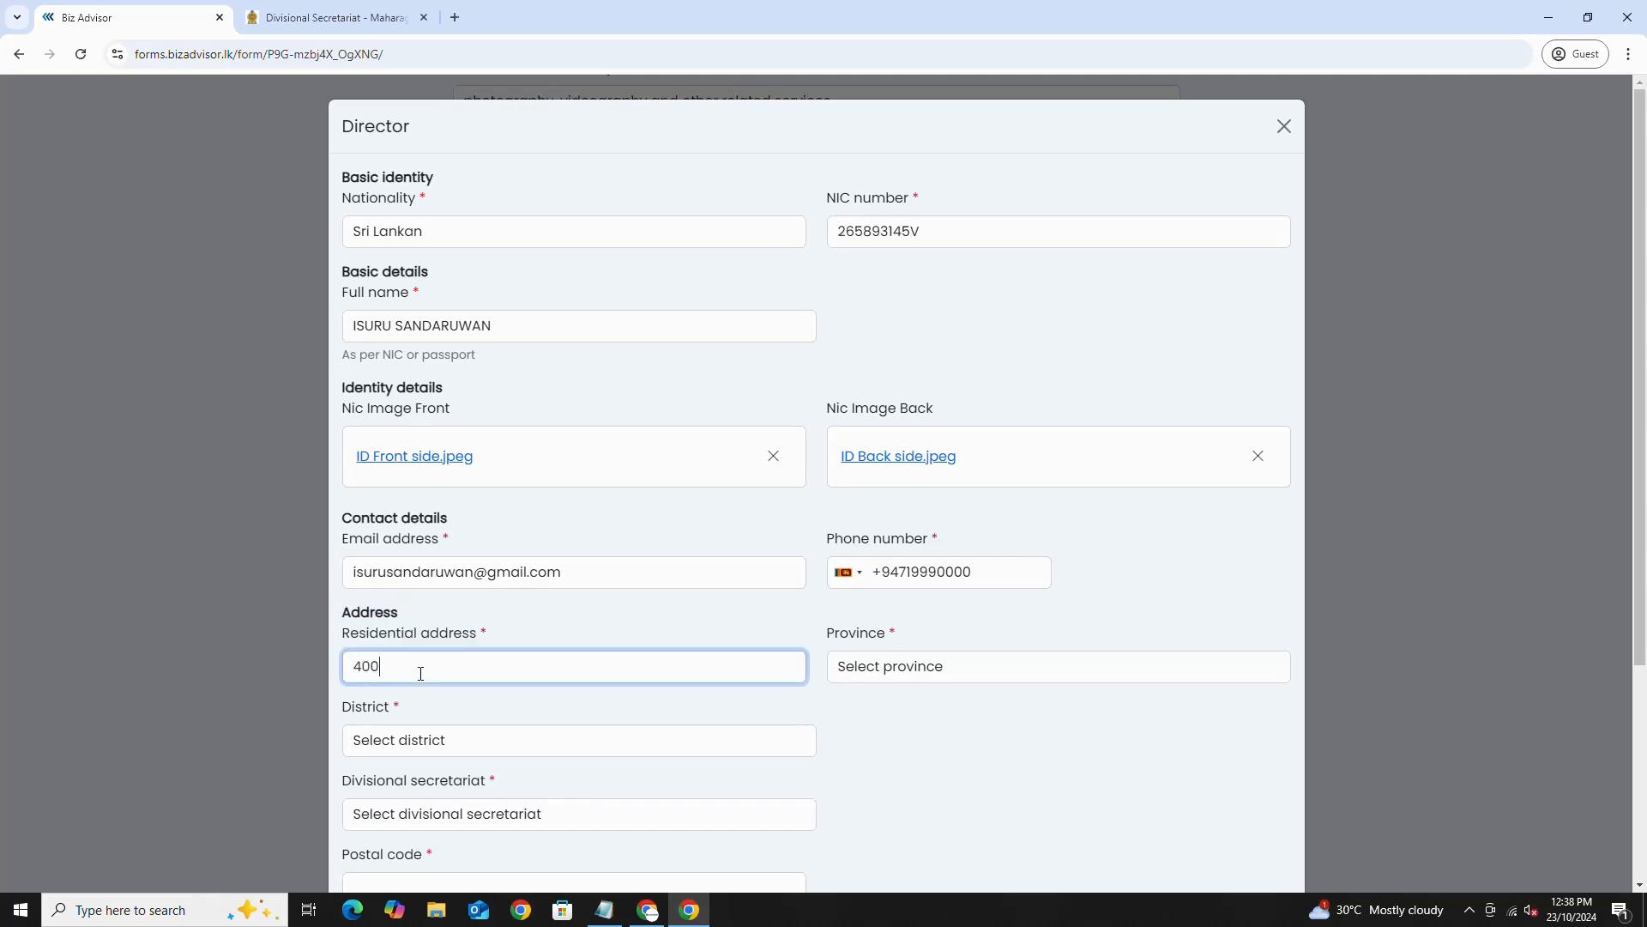
{"action": "left_click_drag", "start_coordinate": [828, 636], "coordinate": [888, 650]}
- Set the director's province Western, district Colombo and divisional secretariat Maharagama
{"action": "left_click", "coordinate": [876, 669]}
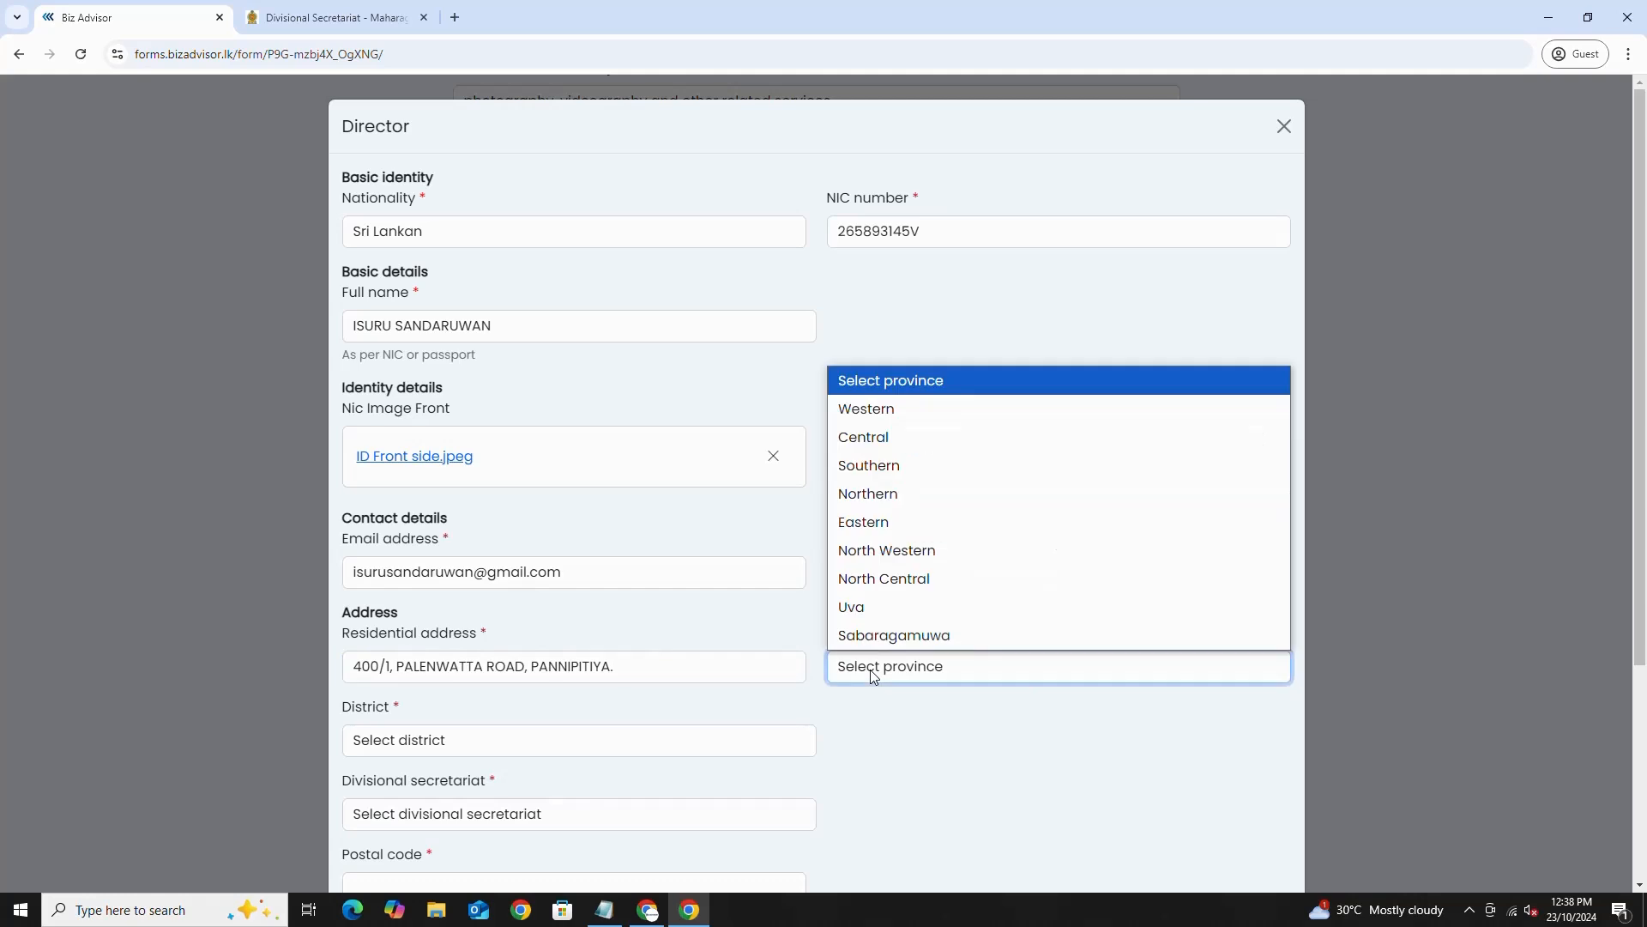
{"action": "left_click", "coordinate": [884, 409]}
{"action": "scroll", "coordinate": [732, 709], "scroll_direction": "down", "scroll_amount": 3}
{"action": "double_click", "coordinate": [382, 410]}
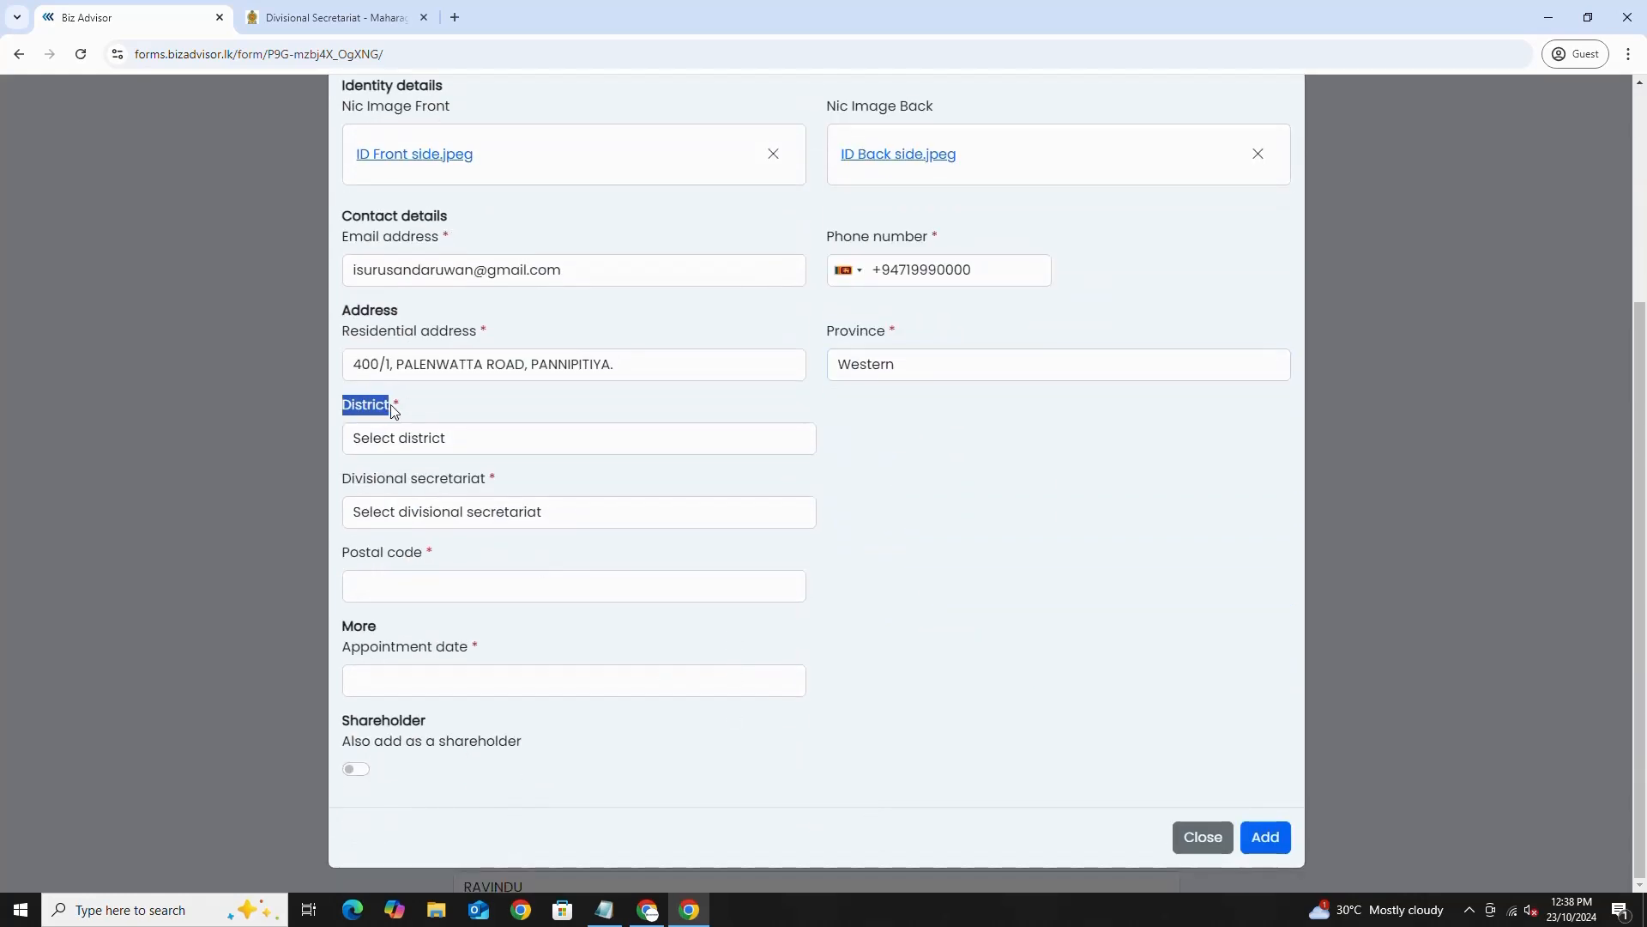
{"action": "left_click", "coordinate": [377, 441]}
{"action": "left_click", "coordinate": [351, 491]}
{"action": "left_click_drag", "start_coordinate": [352, 485], "coordinate": [494, 482]}
{"action": "left_click", "coordinate": [441, 513]}
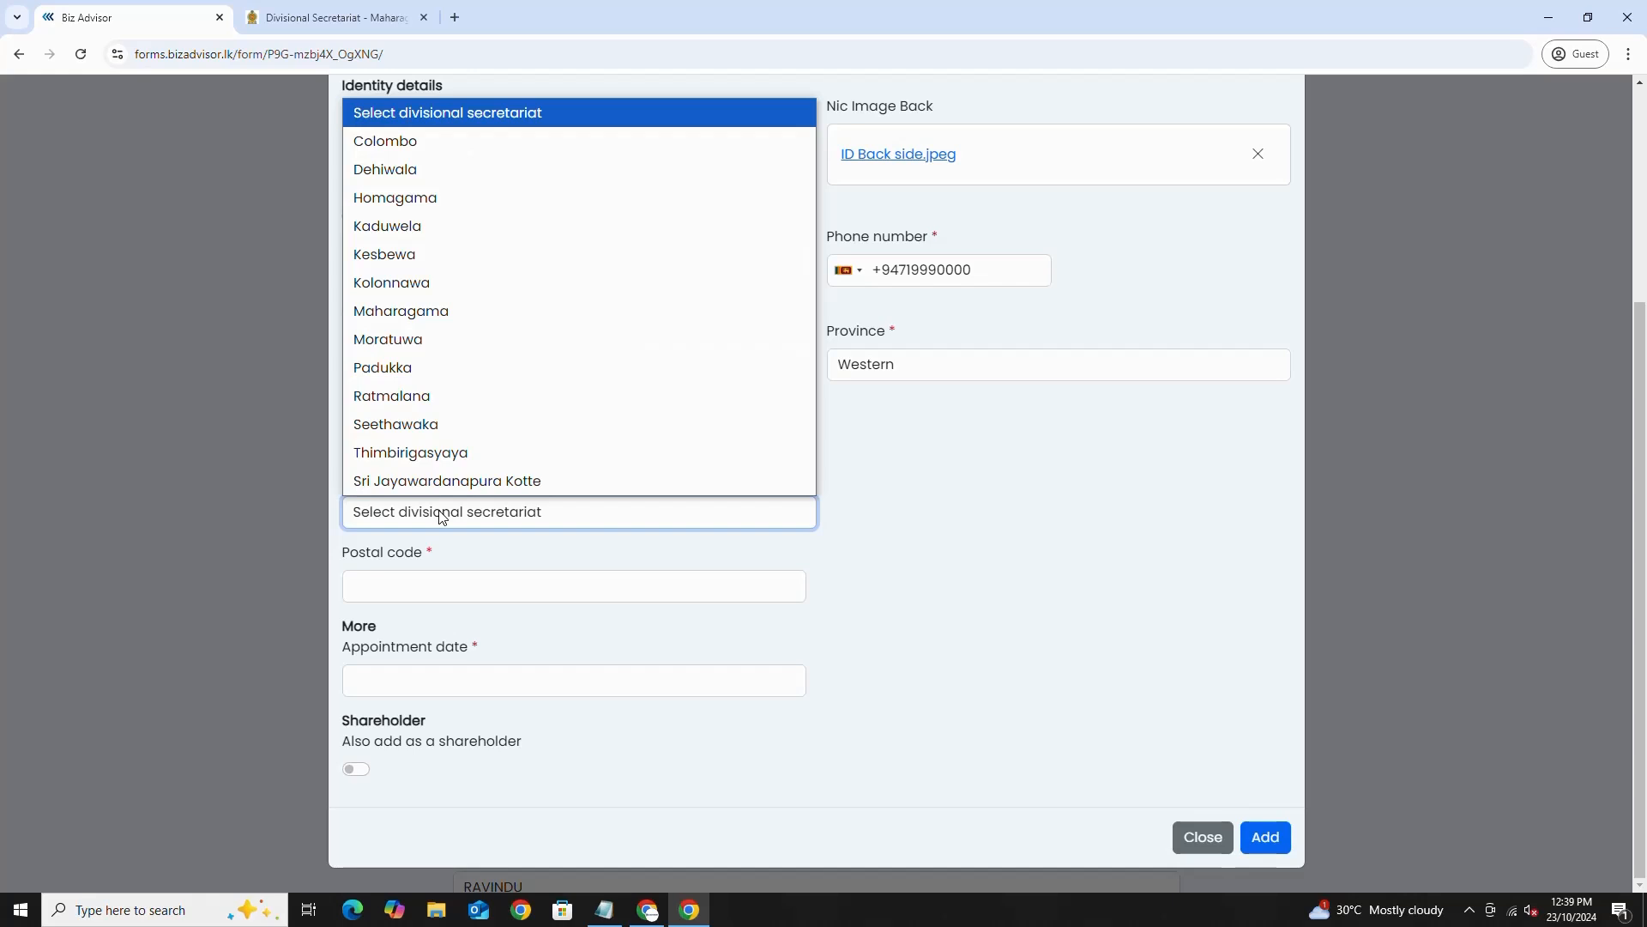
{"action": "left_click", "coordinate": [436, 311]}
- Enter postal code 10230 and set the appointment date to today, 2024-10-23
{"action": "left_click", "coordinate": [388, 583]}
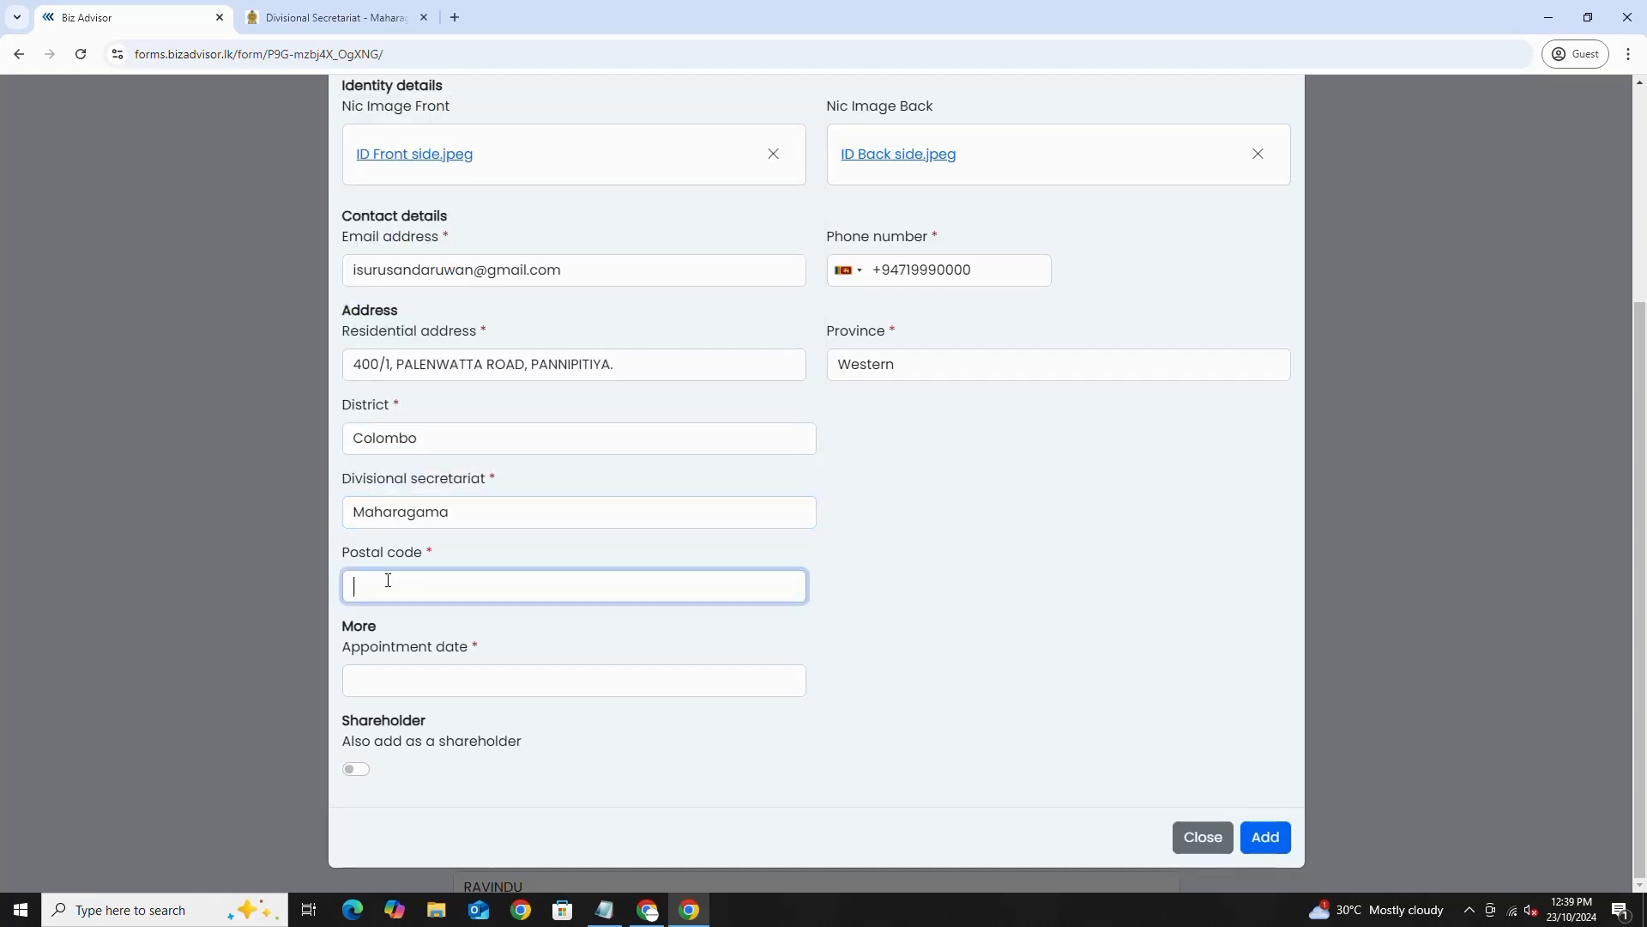
{"action": "left_click_drag", "start_coordinate": [343, 554], "coordinate": [418, 560]}
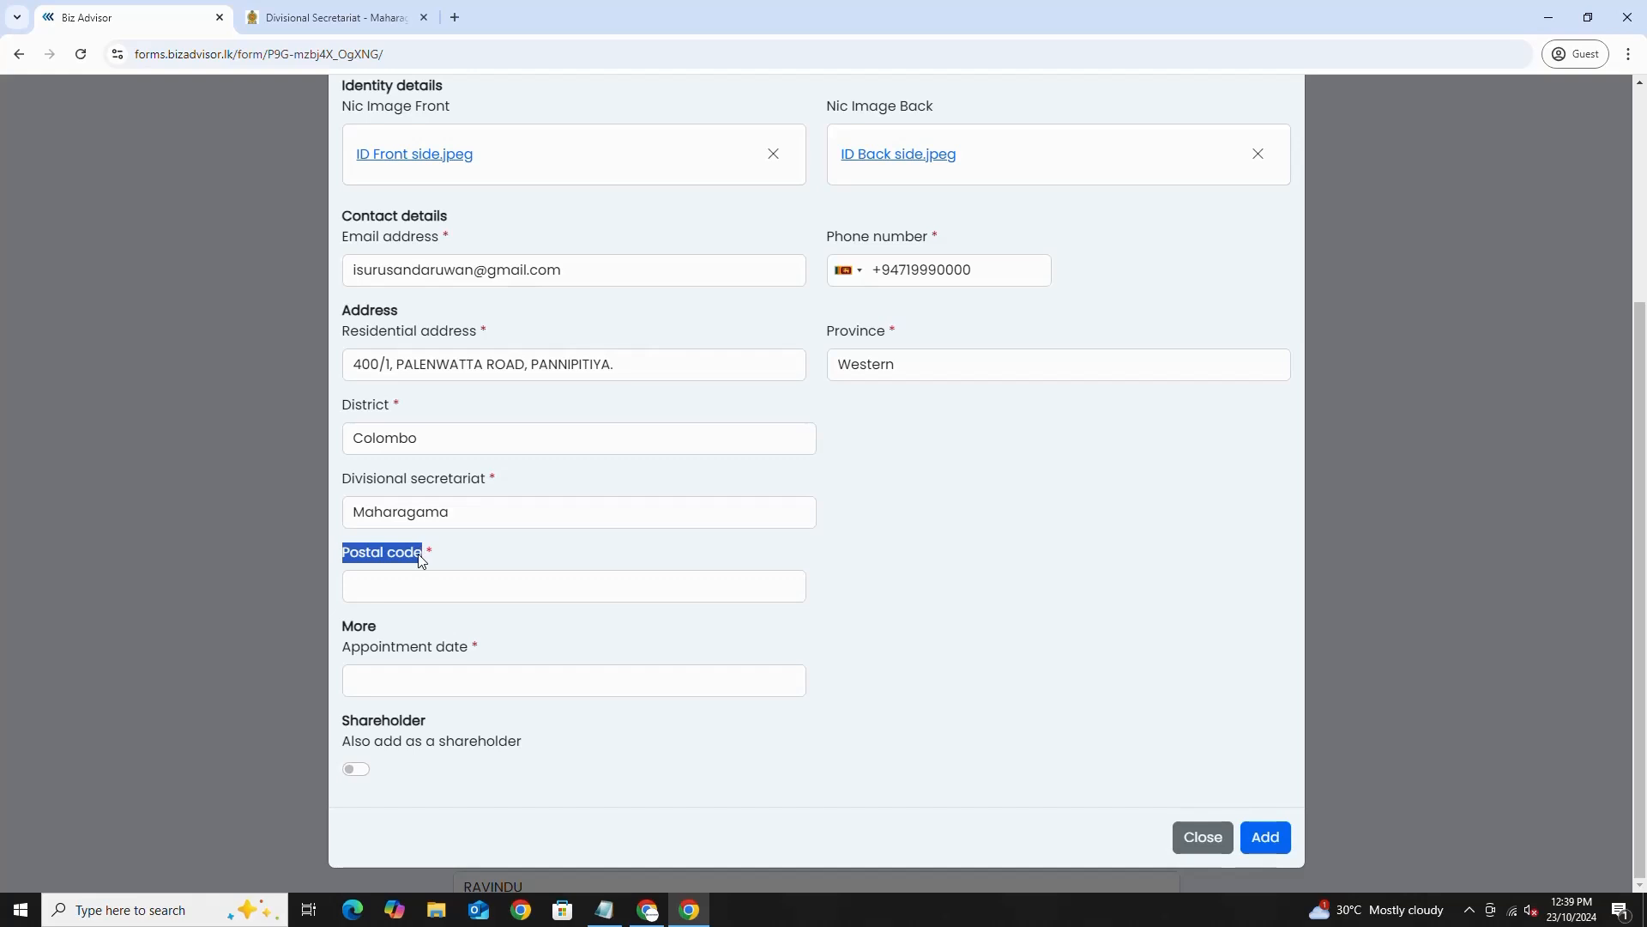
{"action": "left_click", "coordinate": [394, 592]}
{"action": "type", "text": "10230"}
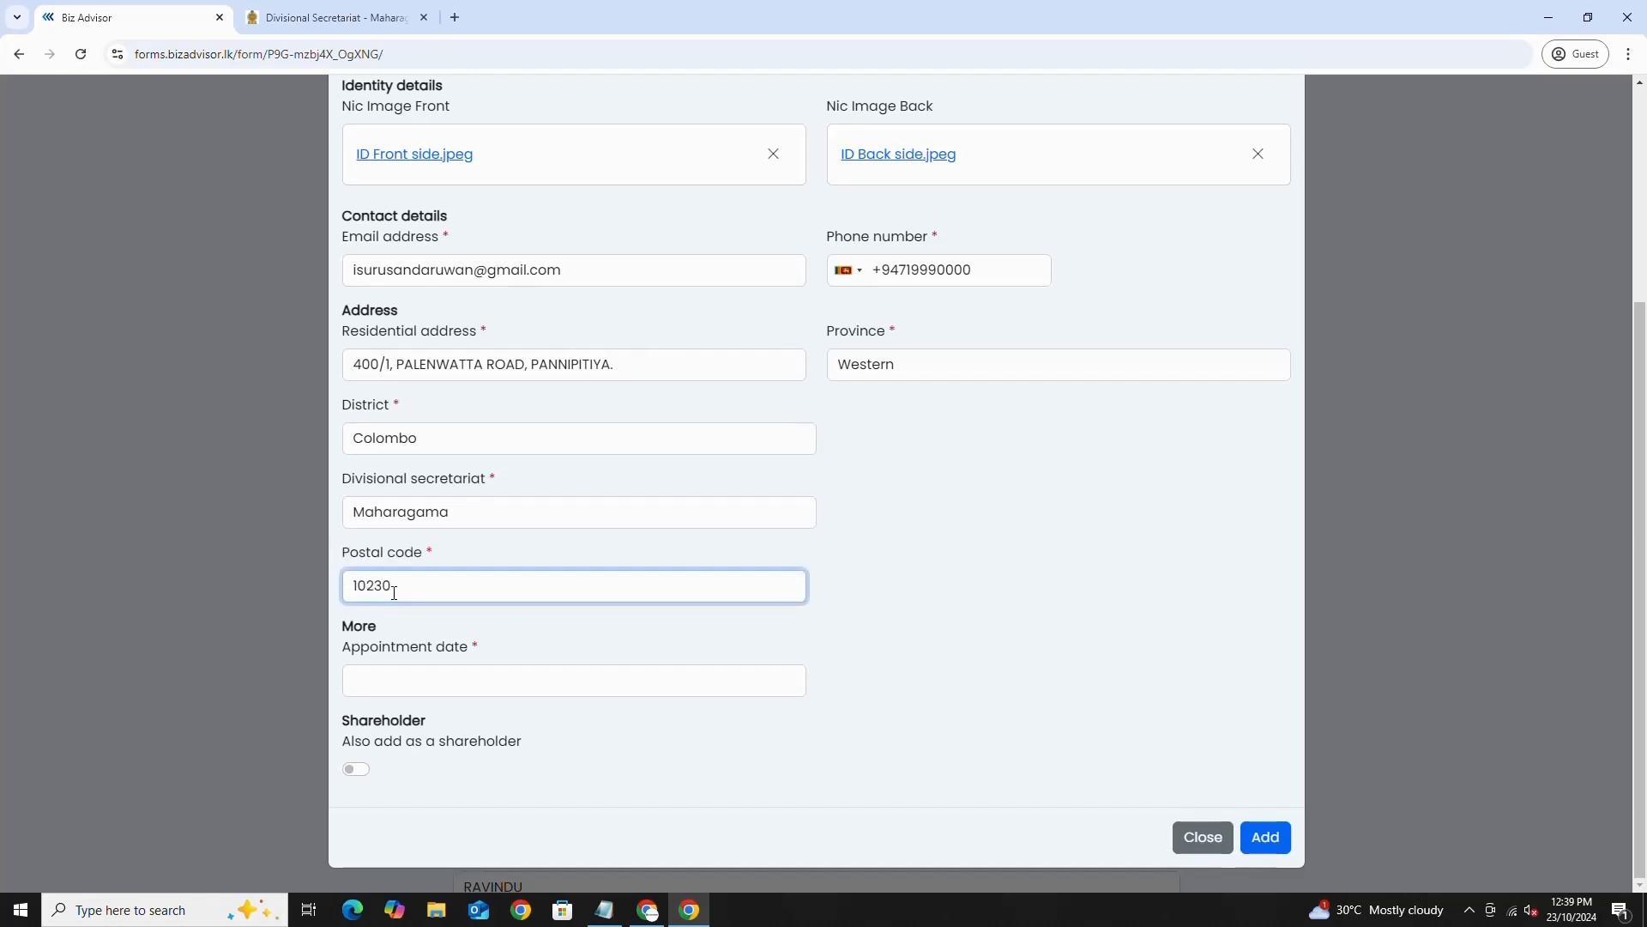
{"action": "left_click", "coordinate": [369, 684]}
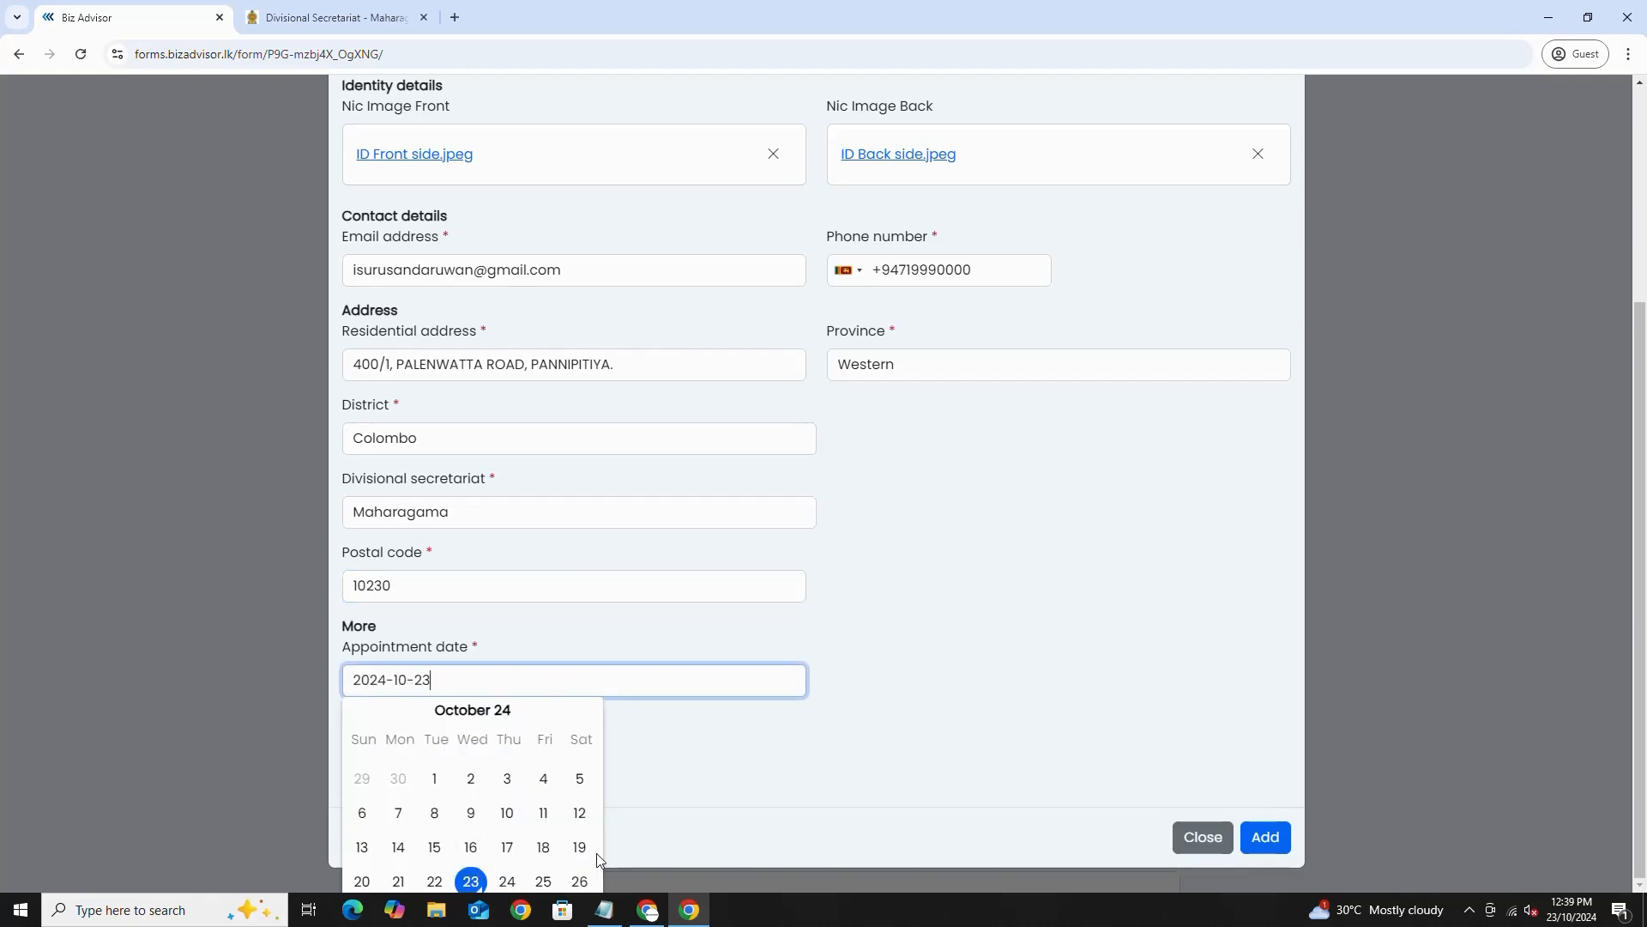
- Mark the director as also a shareholder with 1000 shares and save the entry
{"action": "left_click", "coordinate": [461, 873]}
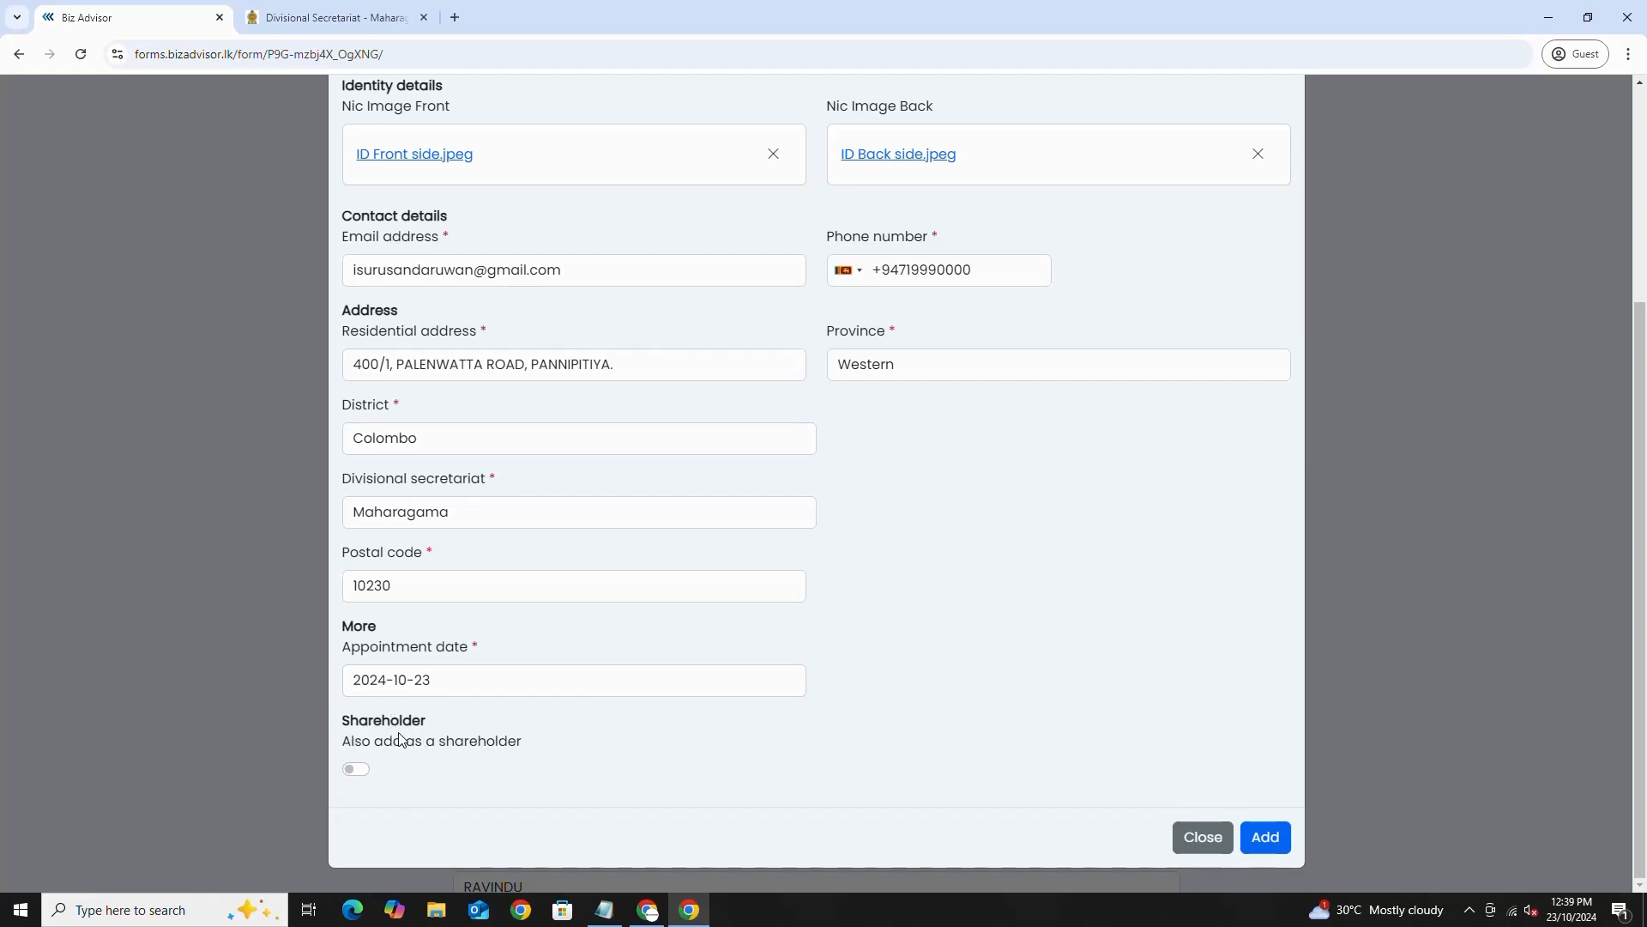
{"action": "left_click", "coordinate": [357, 770]}
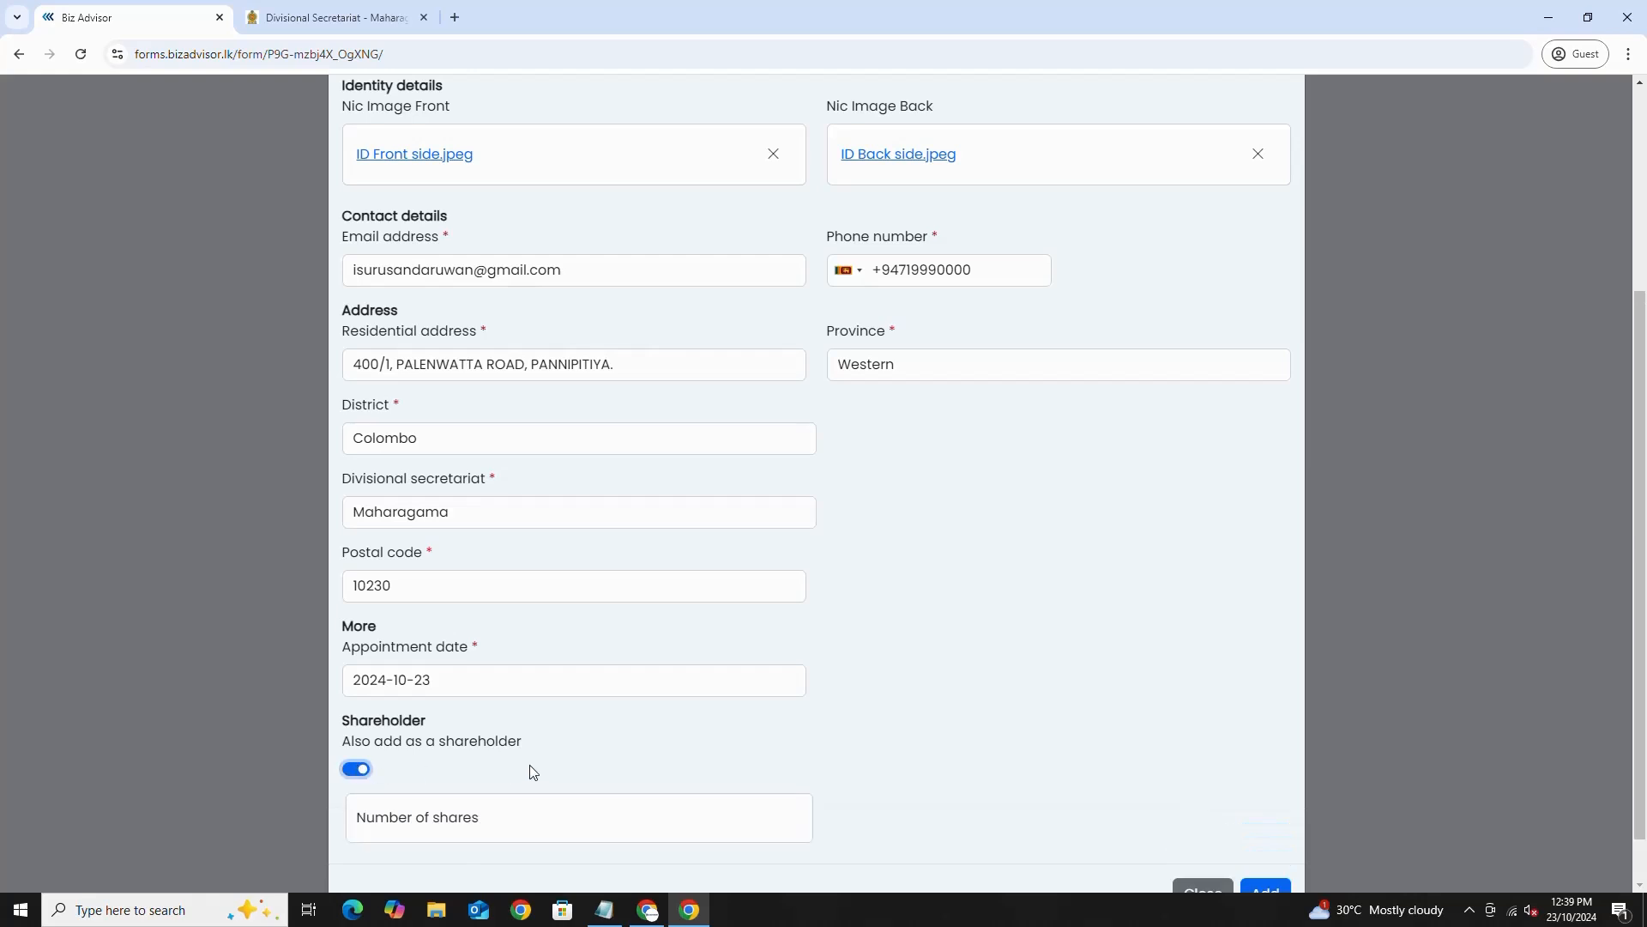
{"action": "scroll", "coordinate": [529, 771], "scroll_direction": "down", "scroll_amount": 1}
{"action": "left_click", "coordinate": [409, 762]}
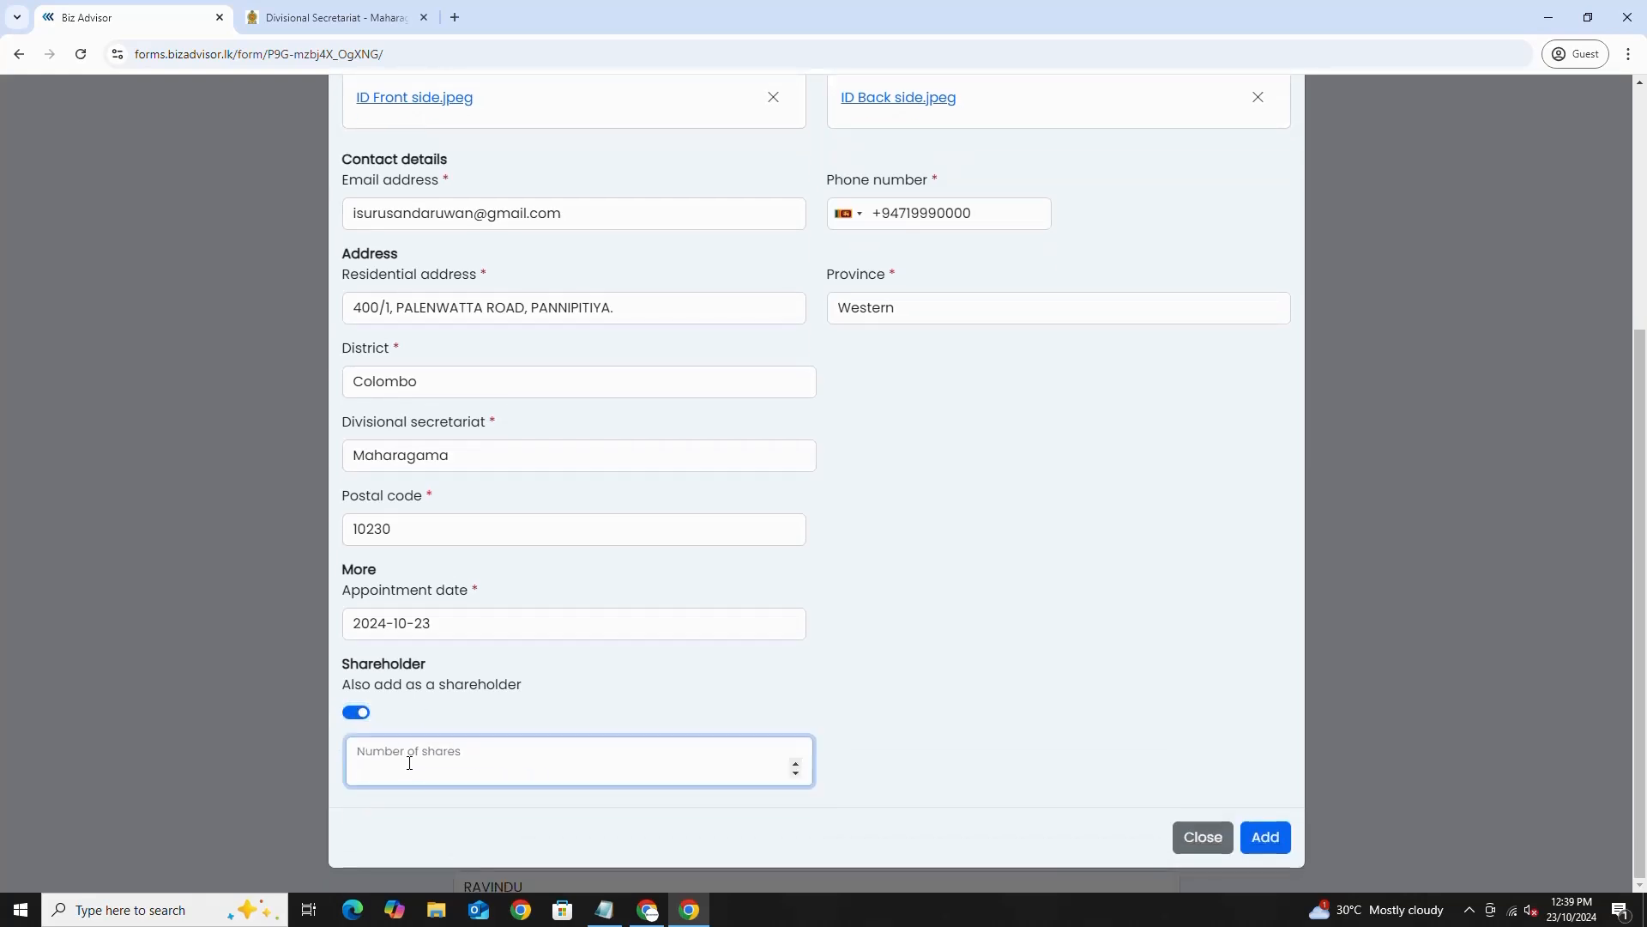
{"action": "type", "text": "1000"}
{"action": "left_click", "coordinate": [929, 750]}
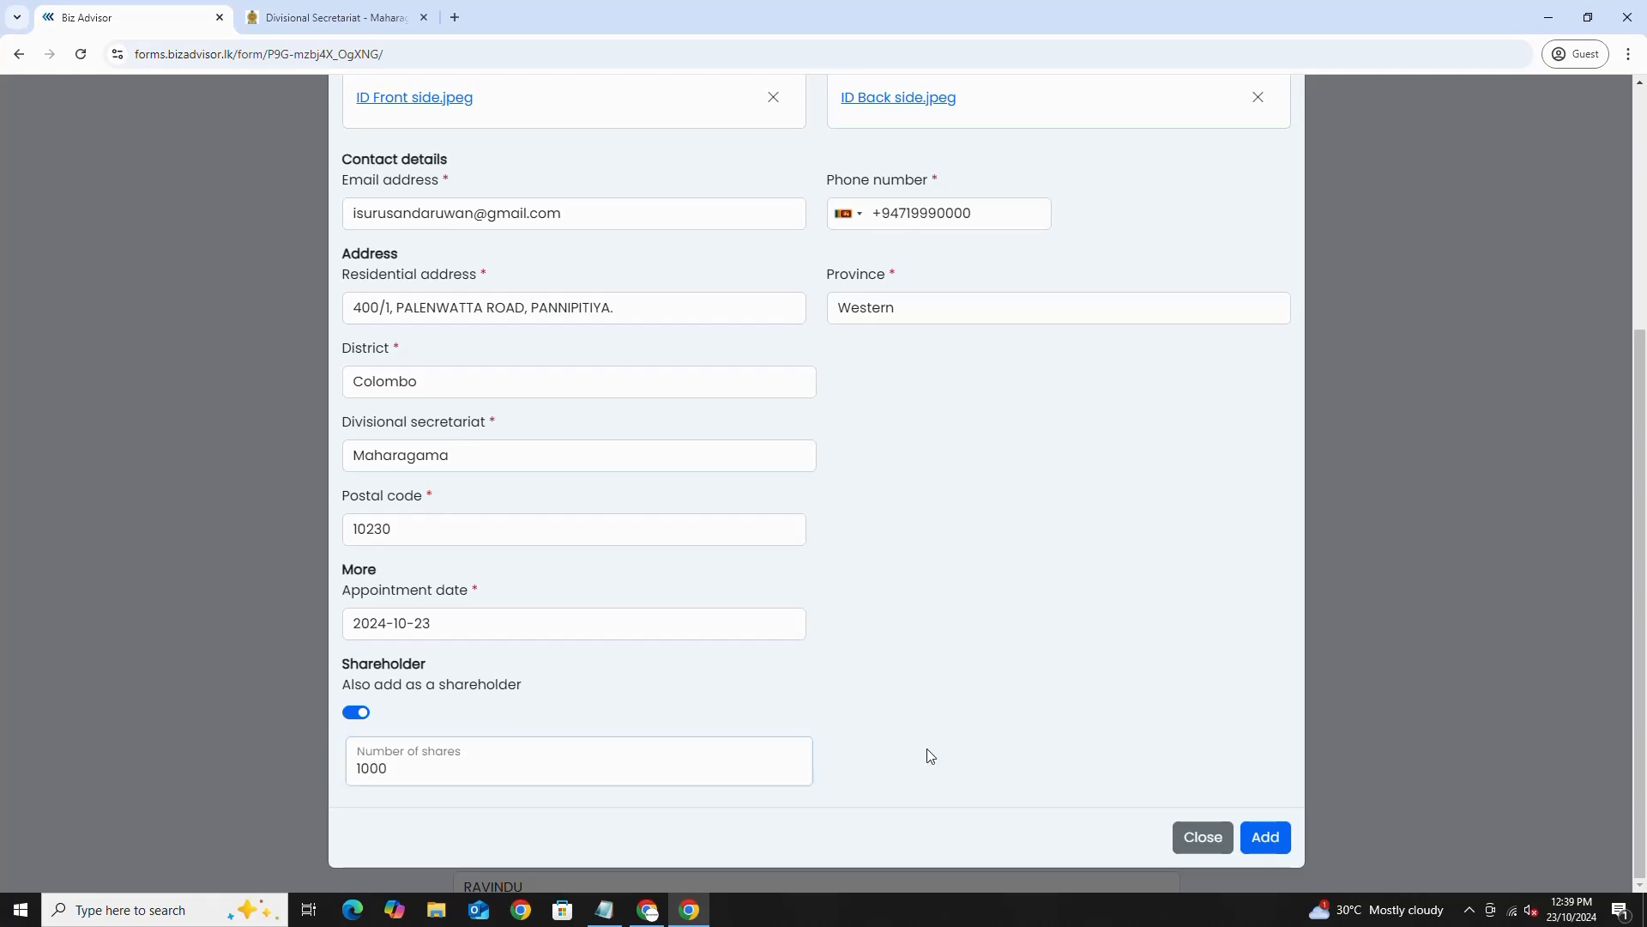
{"action": "left_click", "coordinate": [1263, 837]}
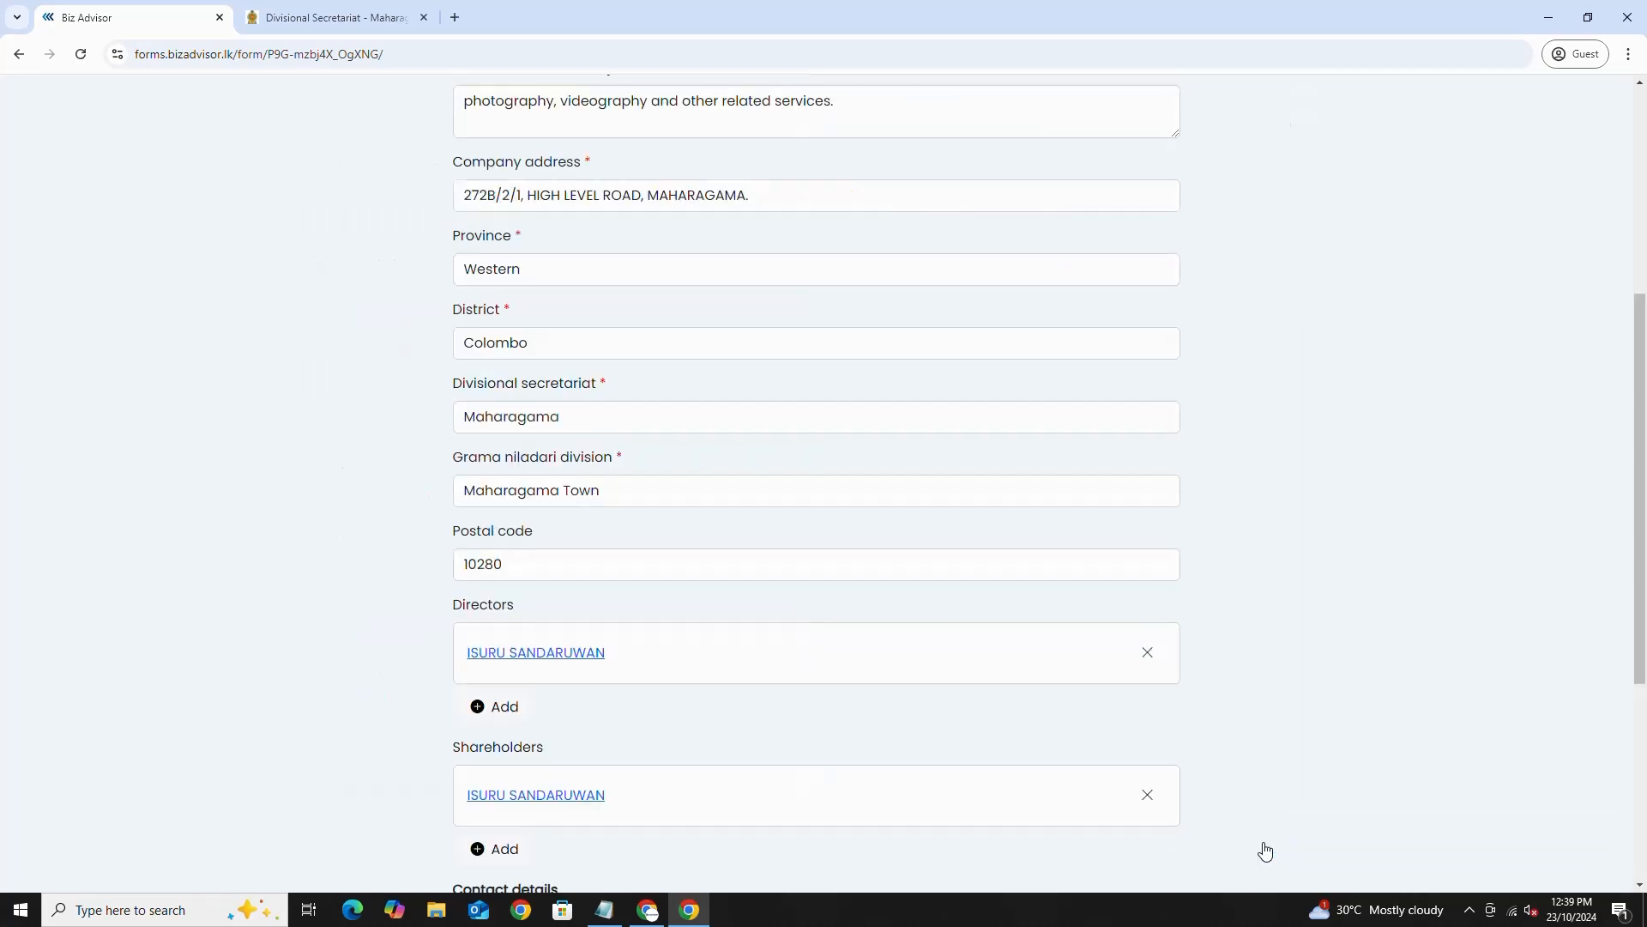
- Set contact type to Director and replace the contact name with the director's name
{"action": "scroll", "coordinate": [755, 755], "scroll_direction": "down", "scroll_amount": 3}
{"action": "scroll", "coordinate": [763, 722], "scroll_direction": "down", "scroll_amount": 2}
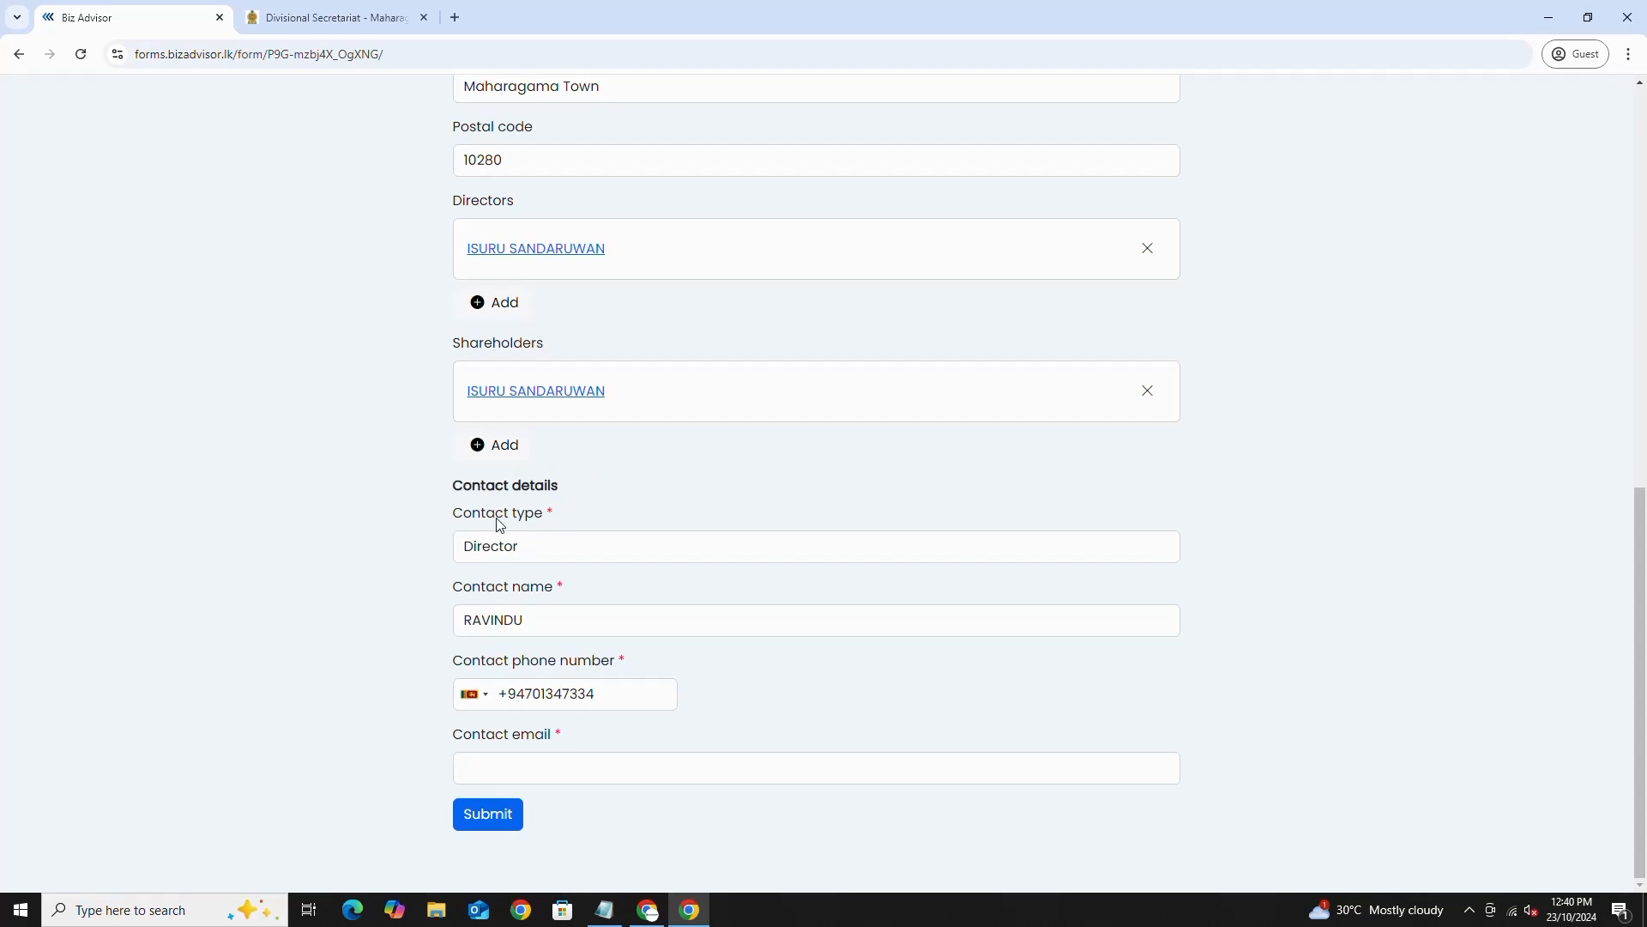
{"action": "left_click_drag", "start_coordinate": [455, 515], "coordinate": [549, 519]}
{"action": "left_click", "coordinate": [543, 559]}
{"action": "left_click", "coordinate": [532, 581]}
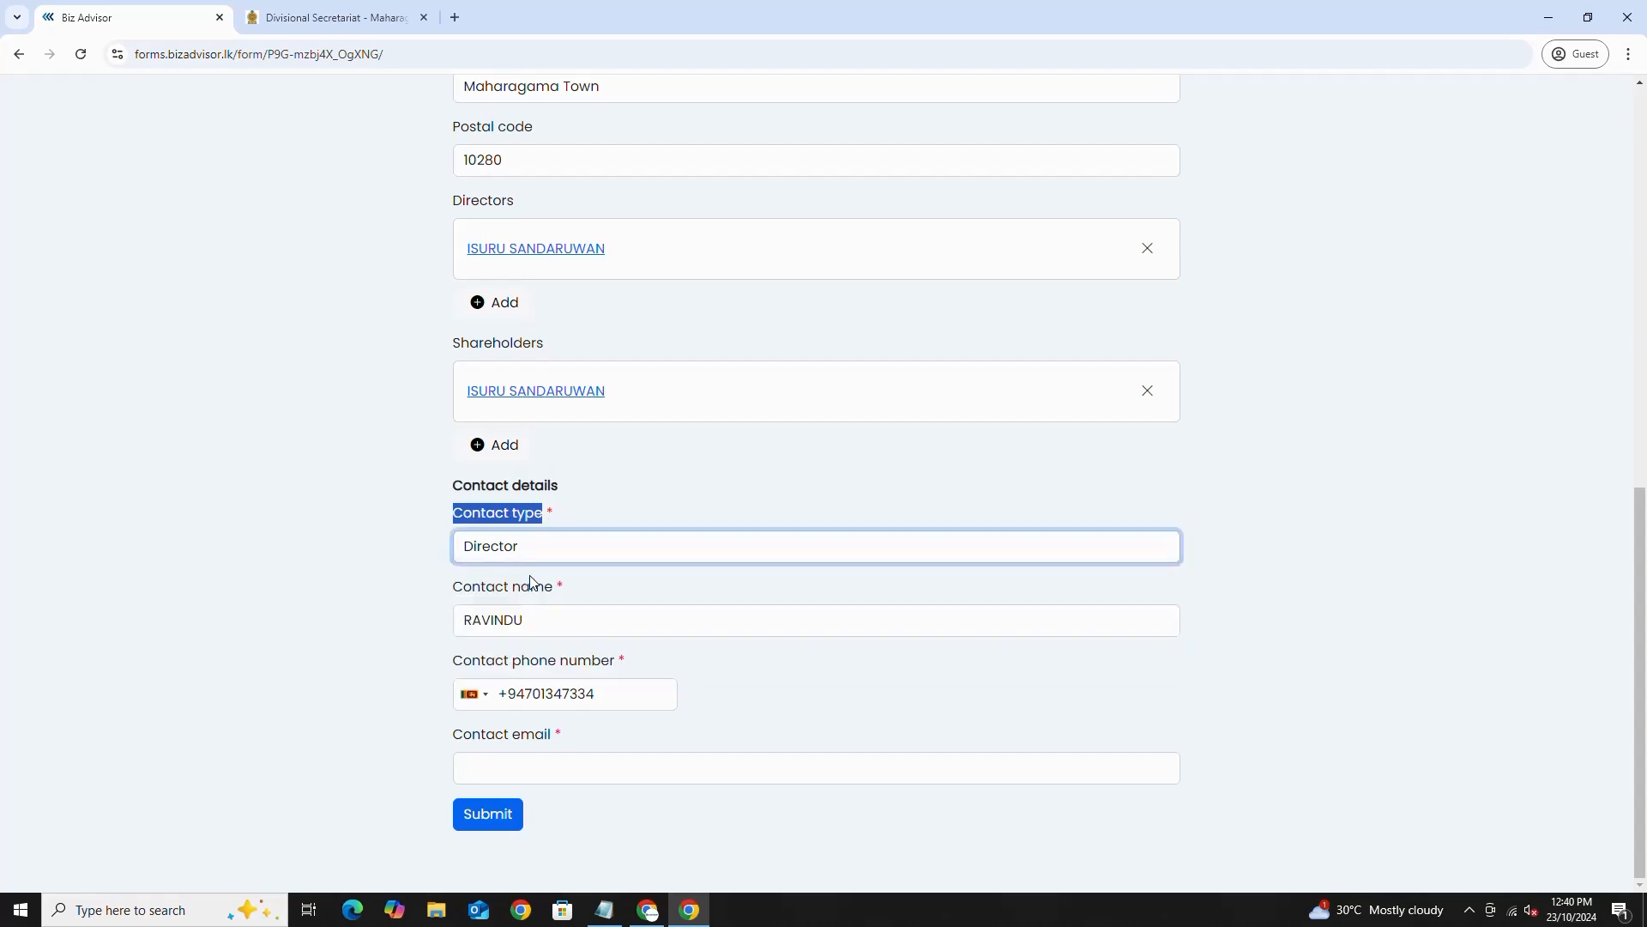
{"action": "left_click_drag", "start_coordinate": [456, 589], "coordinate": [554, 592]}
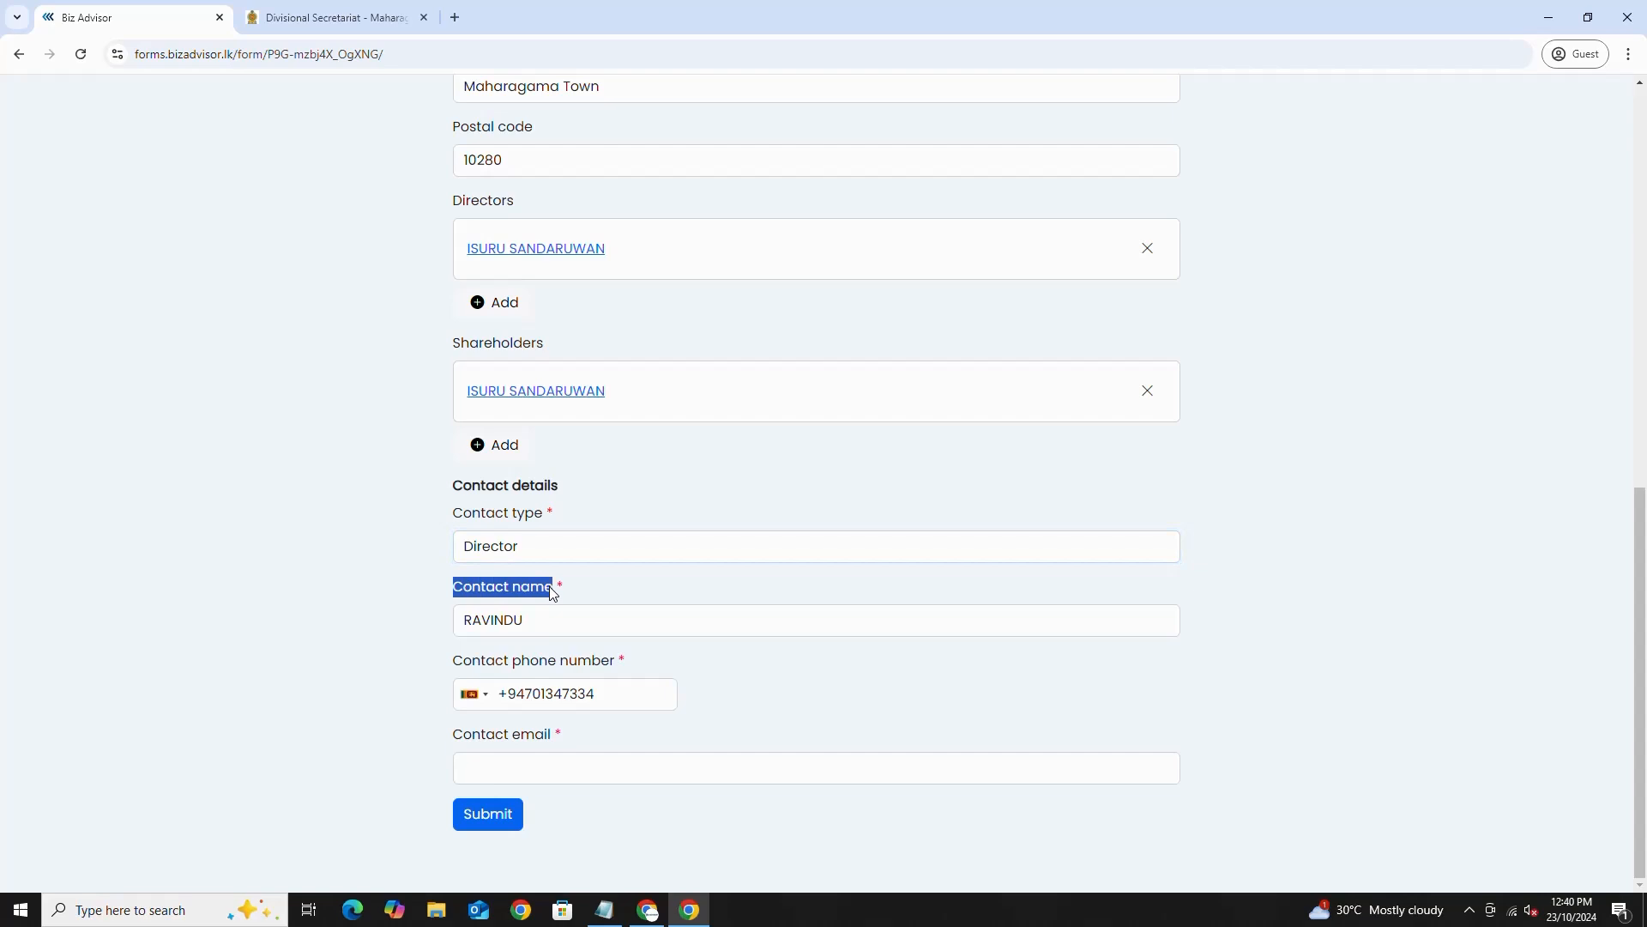
{"action": "left_click", "coordinate": [541, 624]}
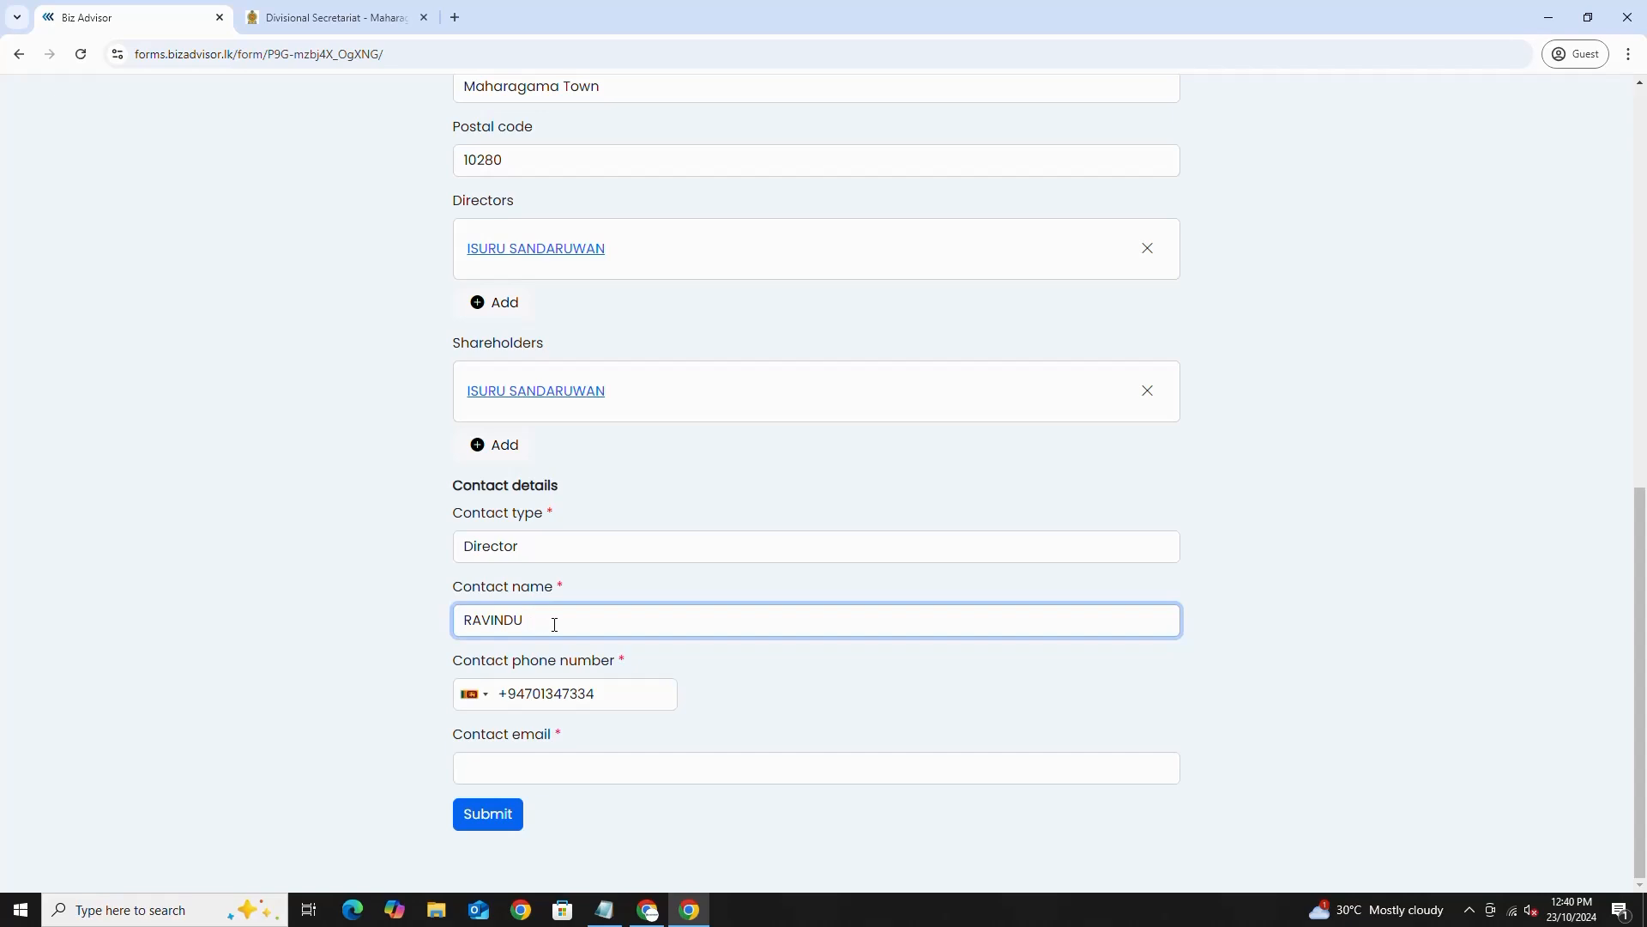
{"action": "key", "text": "ctrl+a"}
{"action": "key", "text": "BackSpace"}
- Replace the contact phone, enter the contact e-mail and submit the form
{"action": "left_click", "coordinate": [547, 697]}
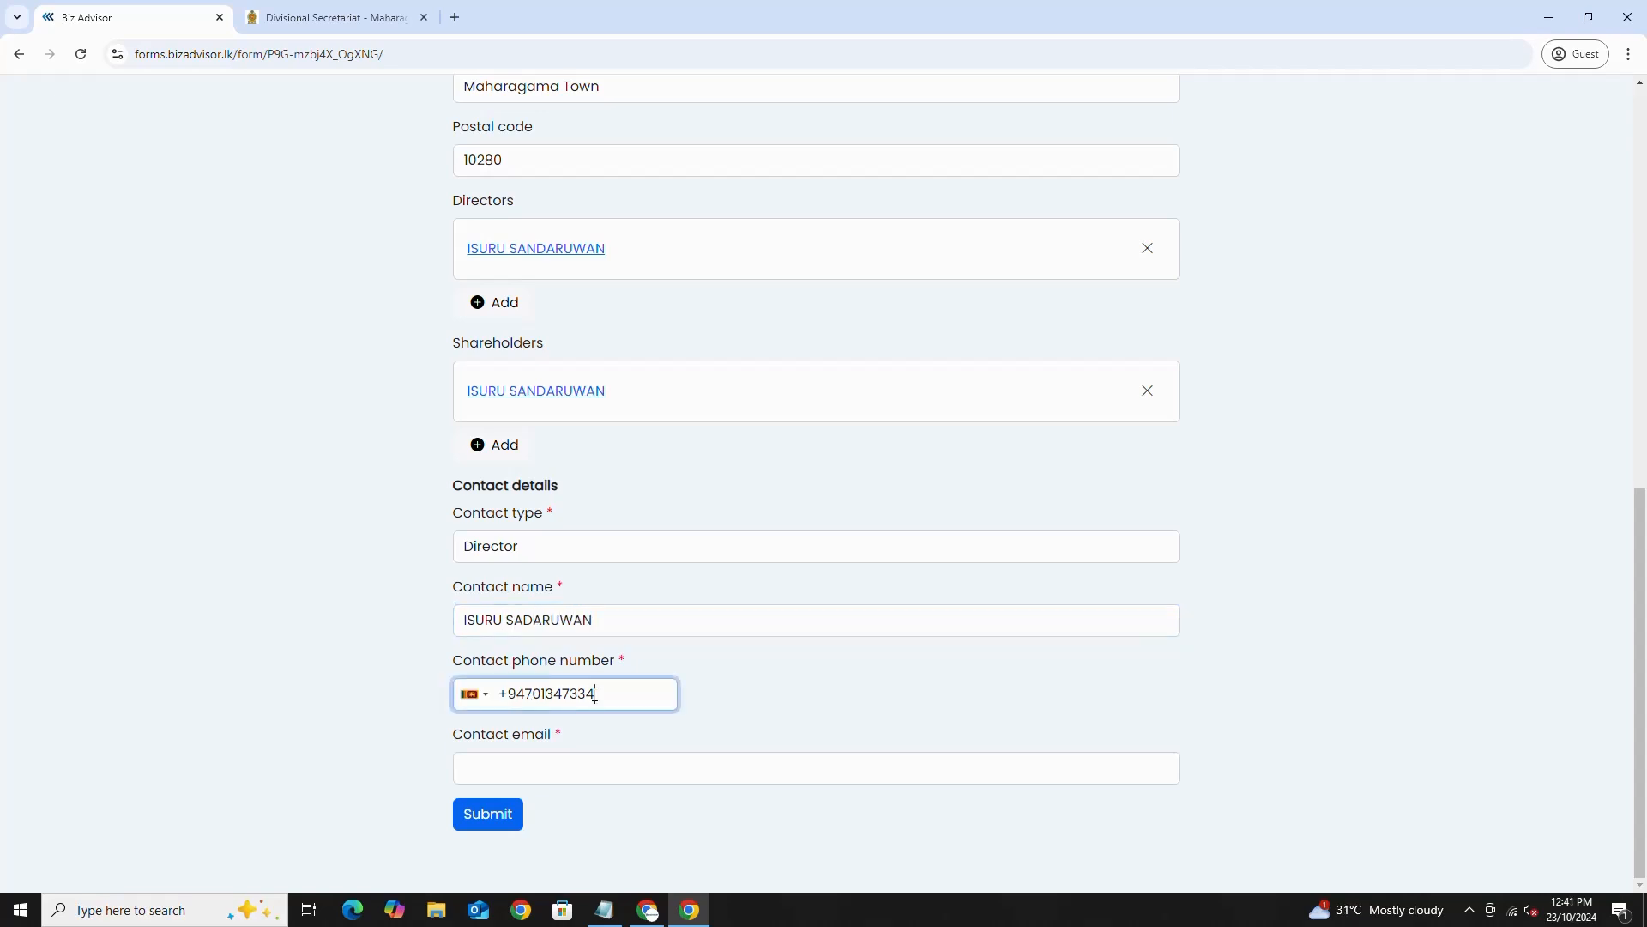
{"action": "left_click_drag", "start_coordinate": [595, 695], "coordinate": [526, 695]}
{"action": "left_click", "coordinate": [670, 772]}
{"action": "left_click", "coordinate": [483, 815]}
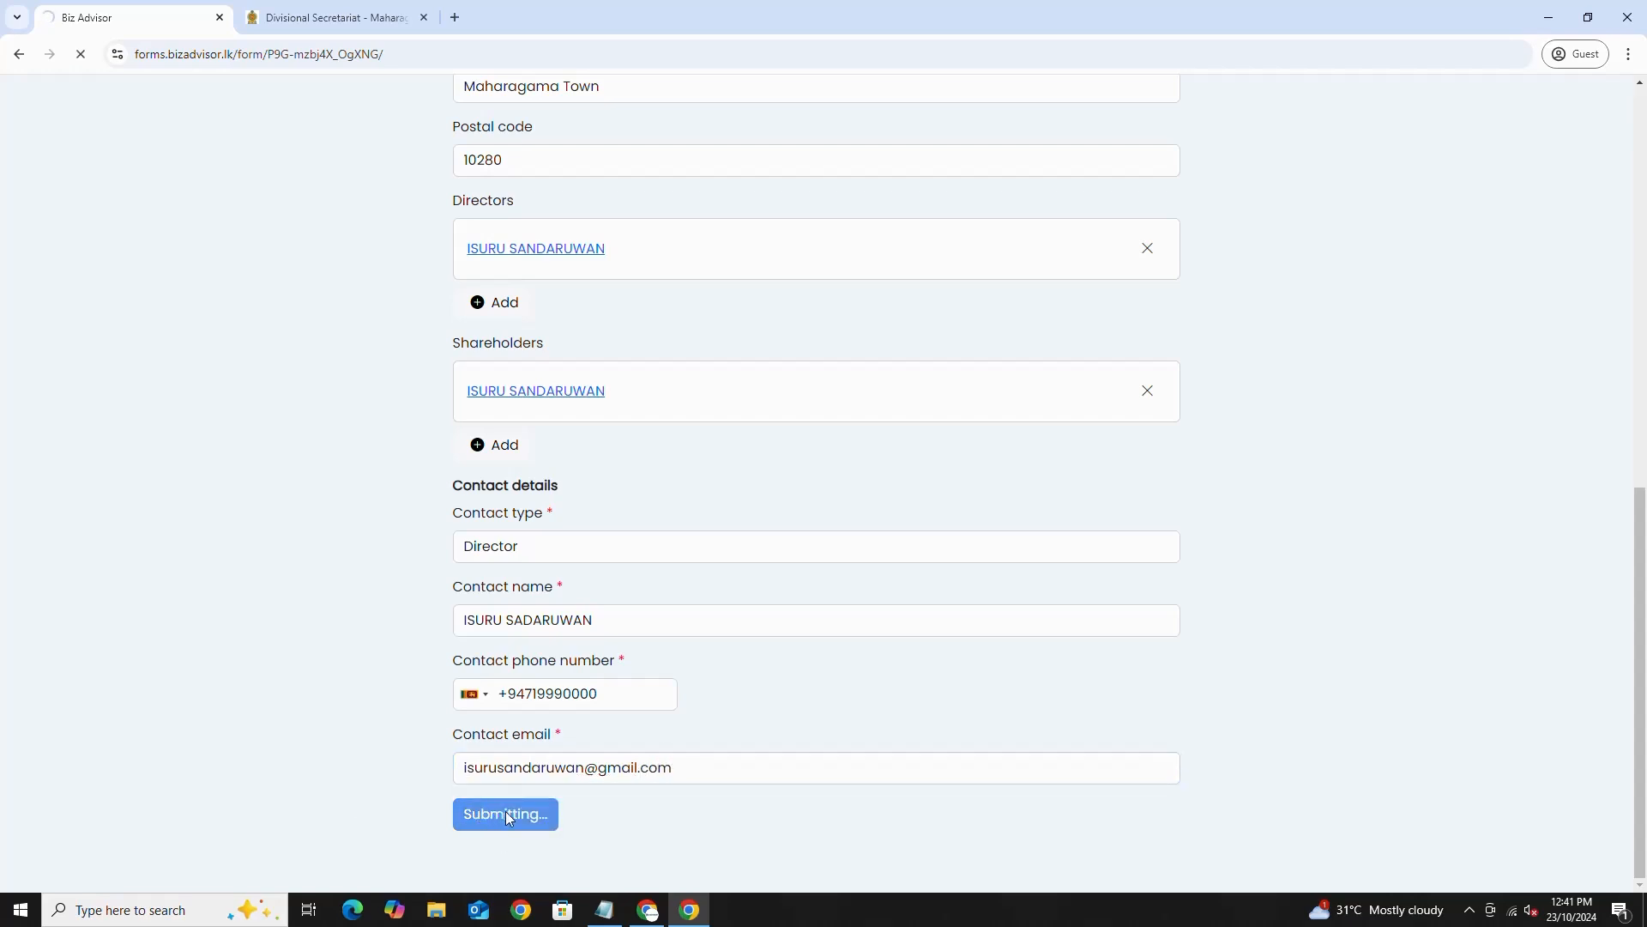